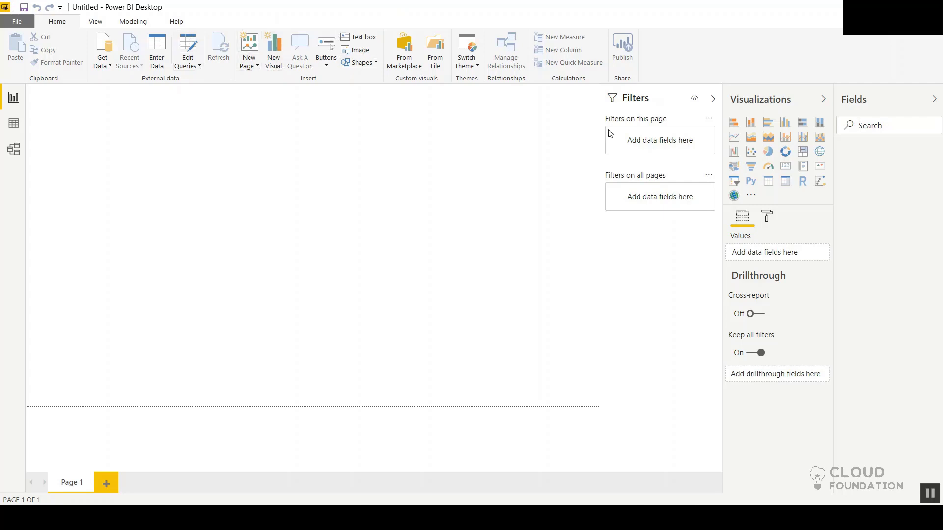
Step: Open the Power BI custom visuals marketplace for importing a visual
{"action": "left_click", "coordinate": [756, 198]}
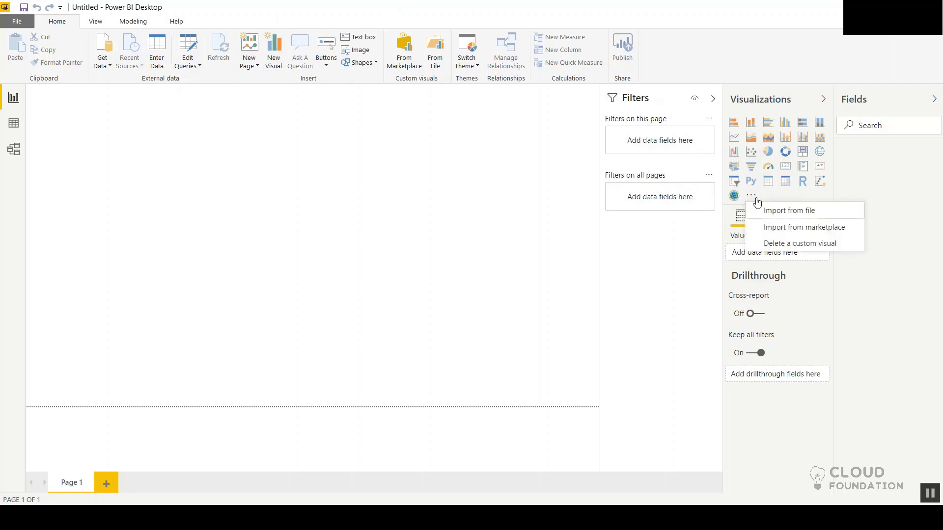
{"action": "left_click", "coordinate": [672, 243]}
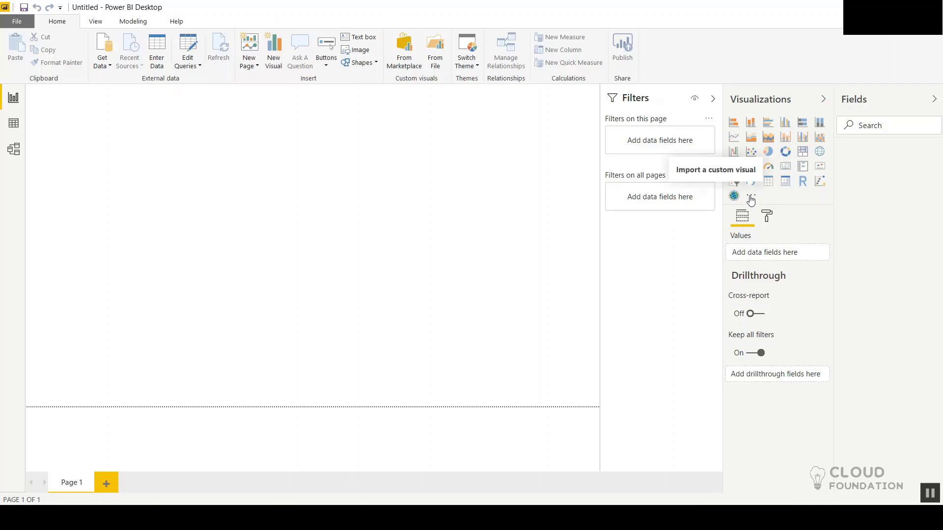
{"action": "left_click", "coordinate": [751, 198]}
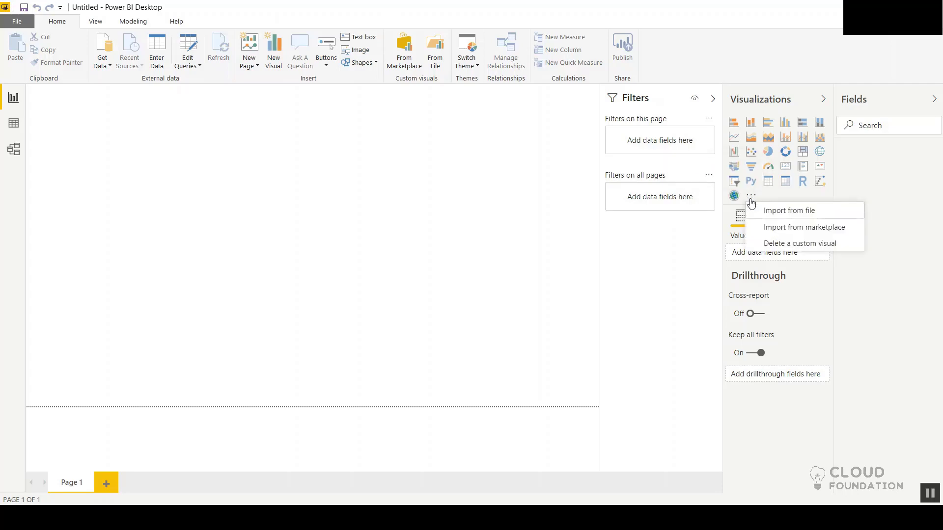
{"action": "left_click", "coordinate": [767, 227]}
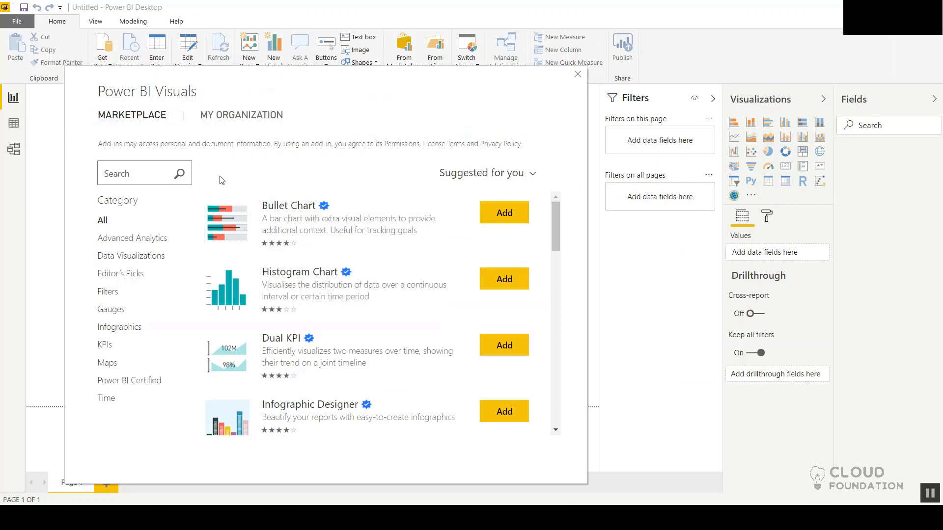
Step: Browse the suggested marketplace visuals and check the custom visuals offered by the organization
{"action": "scroll", "coordinate": [346, 337], "scroll_direction": "down", "scroll_amount": 3}
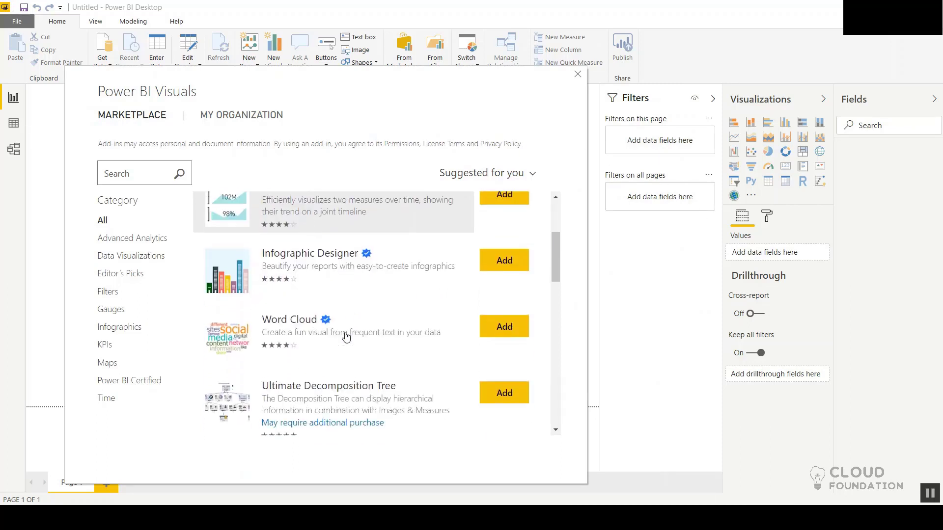
{"action": "scroll", "coordinate": [346, 336], "scroll_direction": "down", "scroll_amount": 5}
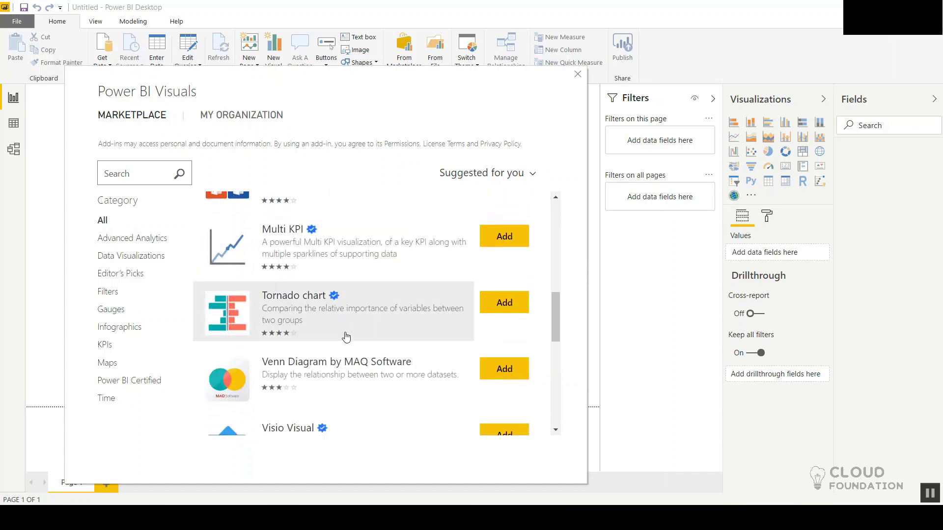
{"action": "scroll", "coordinate": [346, 337], "scroll_direction": "down", "scroll_amount": 7}
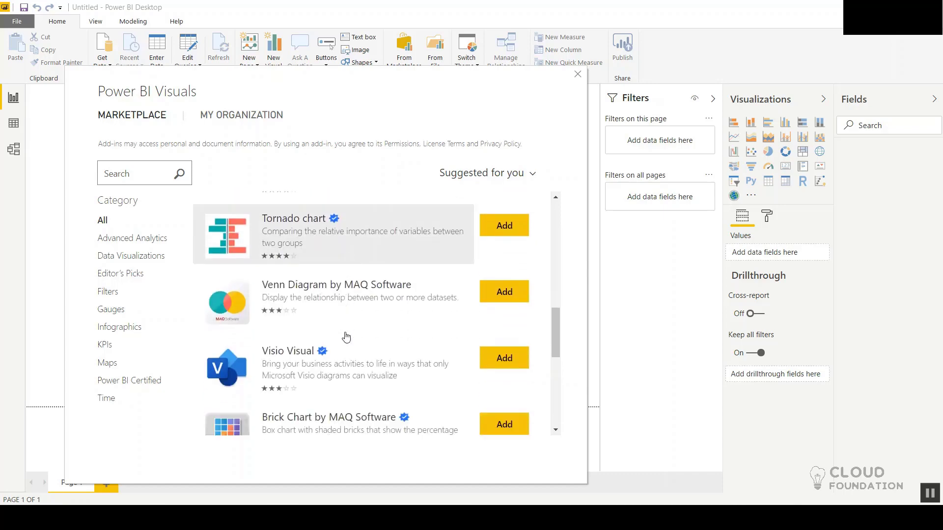
{"action": "left_click", "coordinate": [249, 115]}
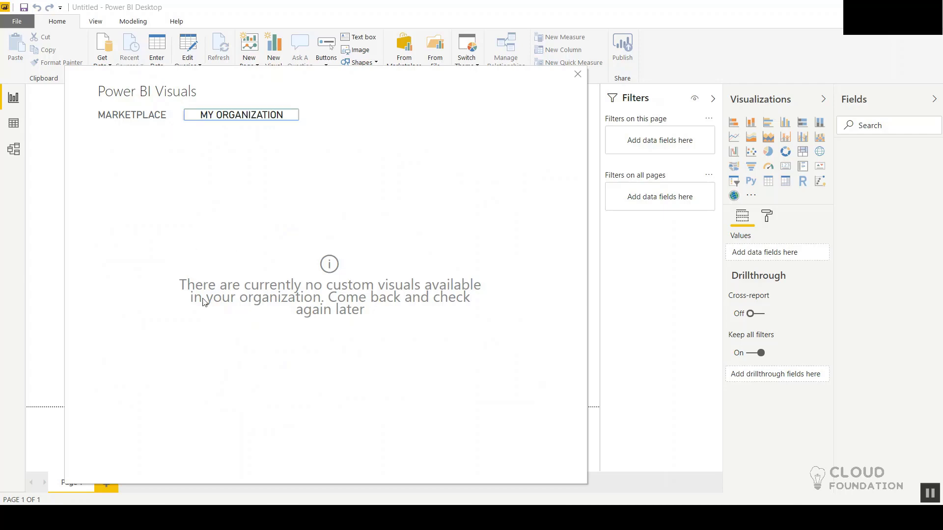
Step: Return to the marketplace and examine the range of custom visuals suggested across all categories
{"action": "left_click", "coordinate": [127, 120]}
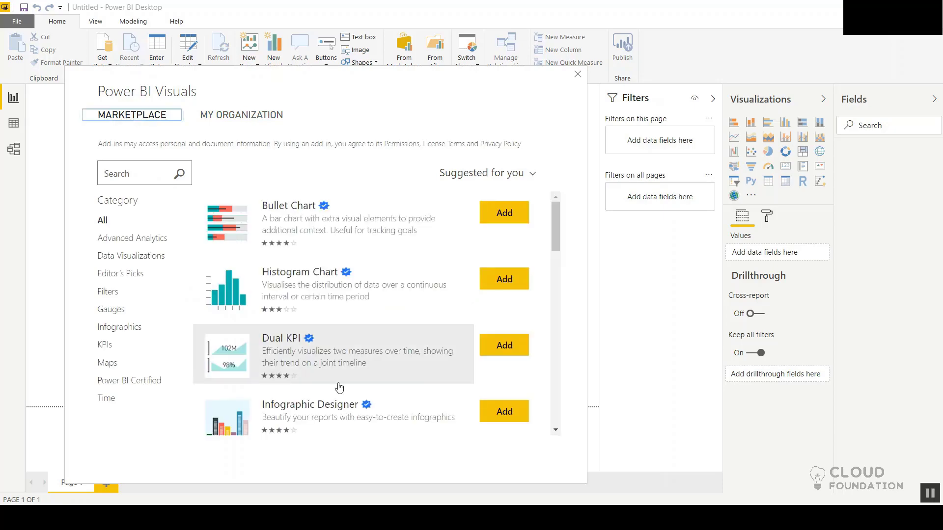
{"action": "scroll", "coordinate": [339, 388], "scroll_direction": "down", "scroll_amount": 15}
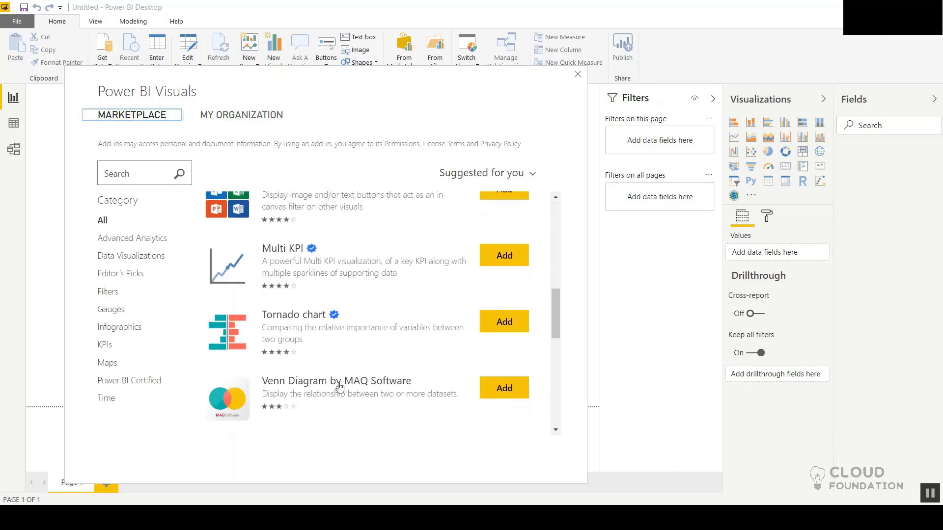
{"action": "scroll", "coordinate": [339, 388], "scroll_direction": "down", "scroll_amount": 5}
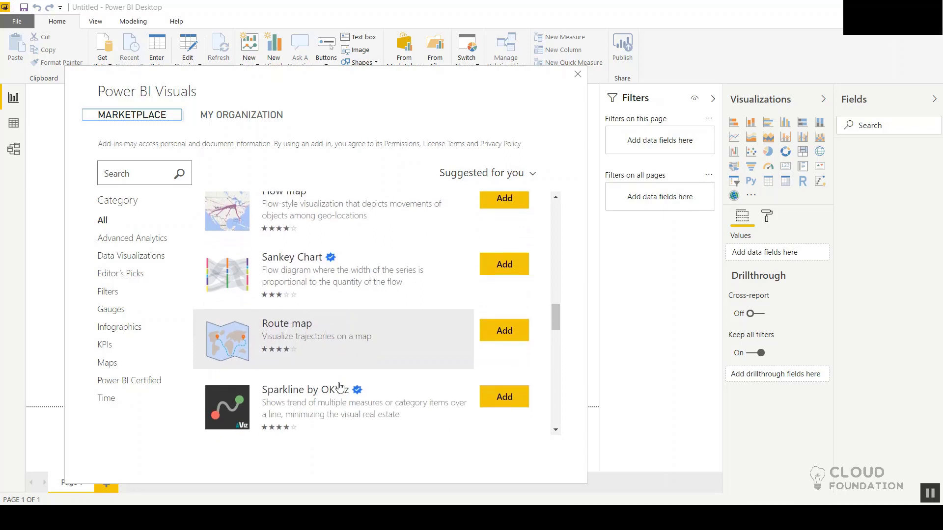
{"action": "scroll", "coordinate": [339, 388], "scroll_direction": "up", "scroll_amount": 1}
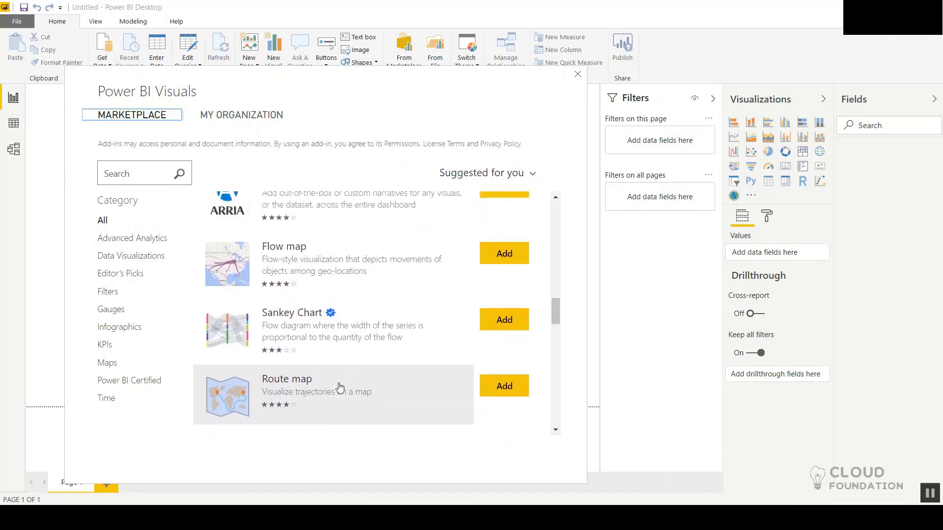
{"action": "scroll", "coordinate": [339, 388], "scroll_direction": "down", "scroll_amount": 1}
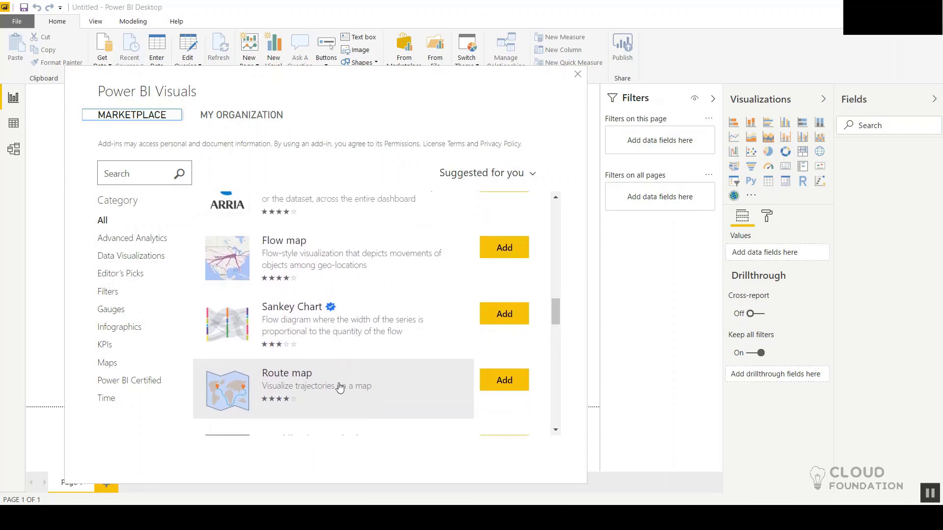
{"action": "scroll", "coordinate": [340, 387], "scroll_direction": "up", "scroll_amount": 1}
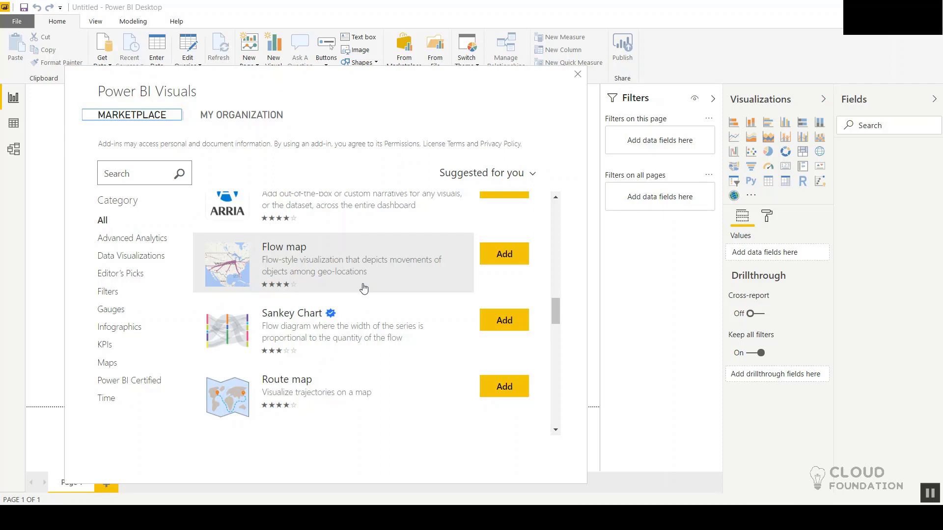
{"action": "scroll", "coordinate": [363, 289], "scroll_direction": "down", "scroll_amount": 4}
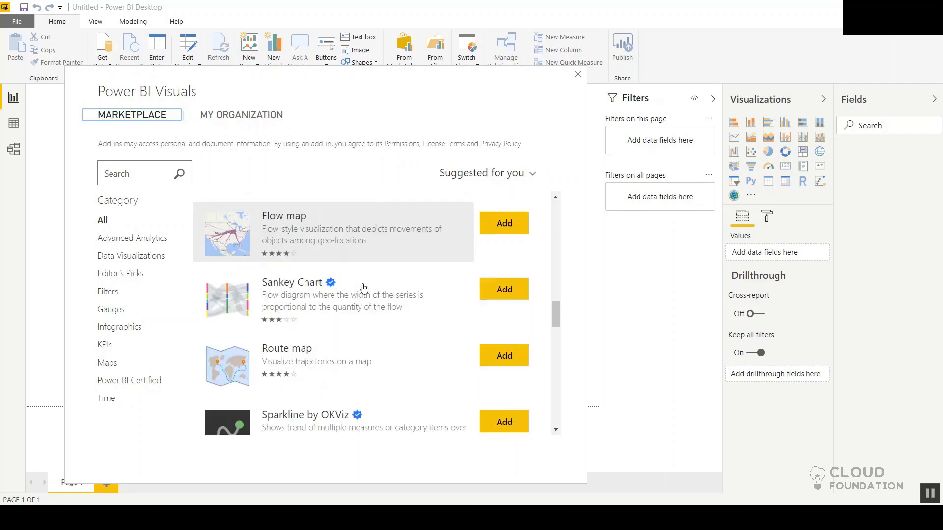
{"action": "scroll", "coordinate": [363, 288], "scroll_direction": "down", "scroll_amount": 2}
{"action": "scroll", "coordinate": [363, 288], "scroll_direction": "down", "scroll_amount": 3}
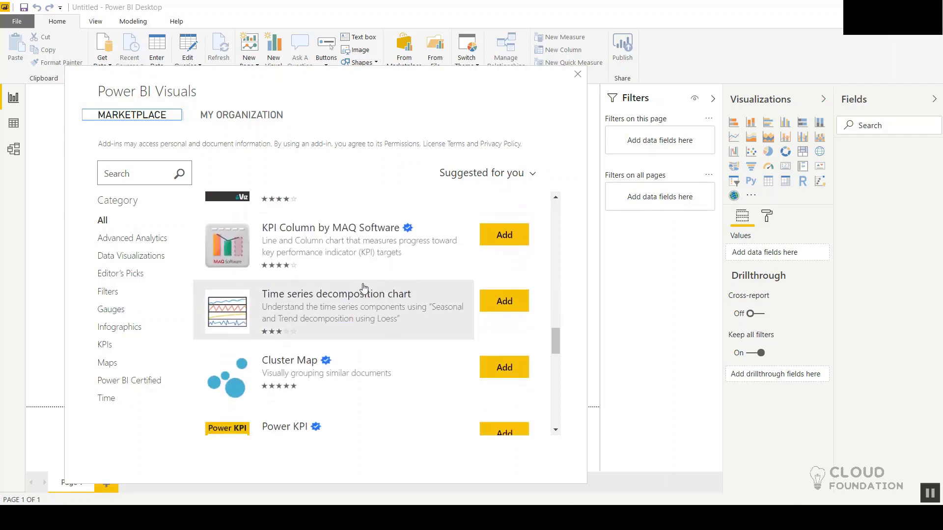
{"action": "scroll", "coordinate": [363, 288], "scroll_direction": "down", "scroll_amount": 1}
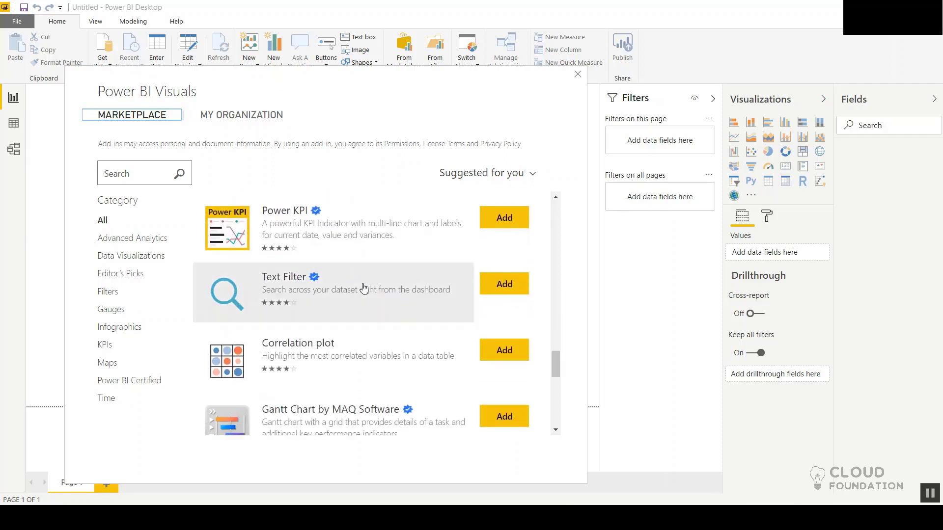
{"action": "scroll", "coordinate": [364, 288], "scroll_direction": "down", "scroll_amount": 4}
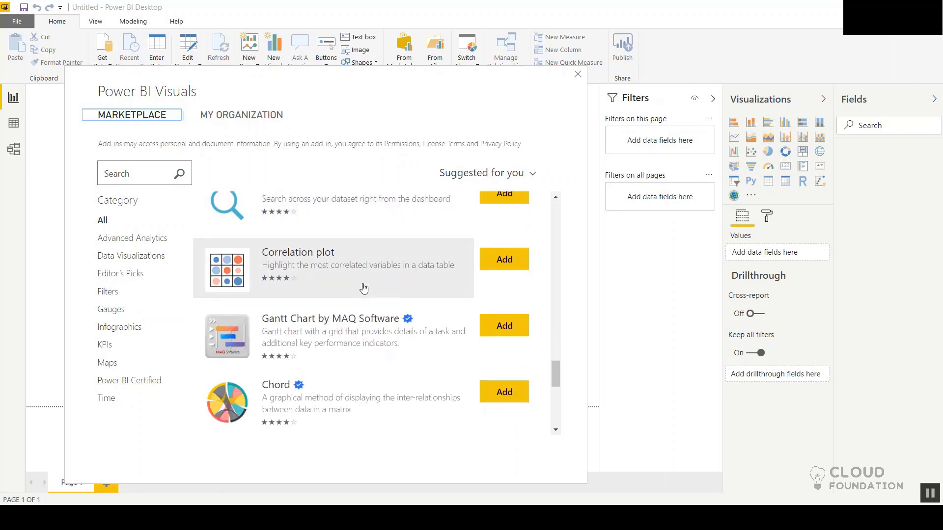
{"action": "scroll", "coordinate": [364, 288], "scroll_direction": "down", "scroll_amount": 1}
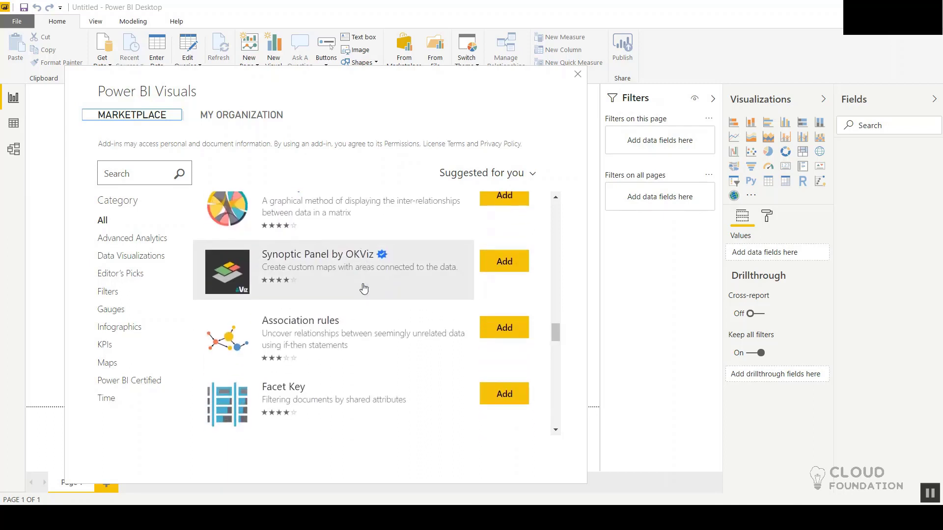
{"action": "scroll", "coordinate": [364, 288], "scroll_direction": "up", "scroll_amount": 1}
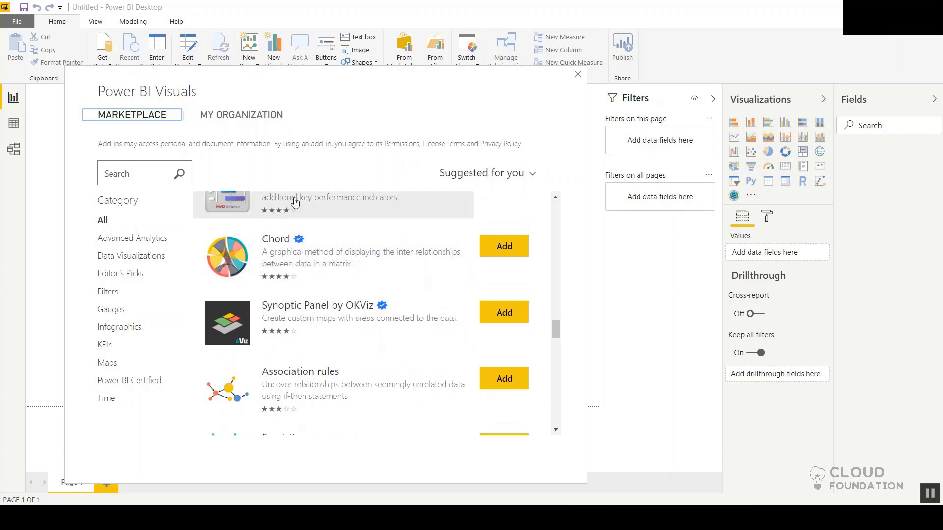
{"action": "scroll", "coordinate": [360, 239], "scroll_direction": "down", "scroll_amount": 4}
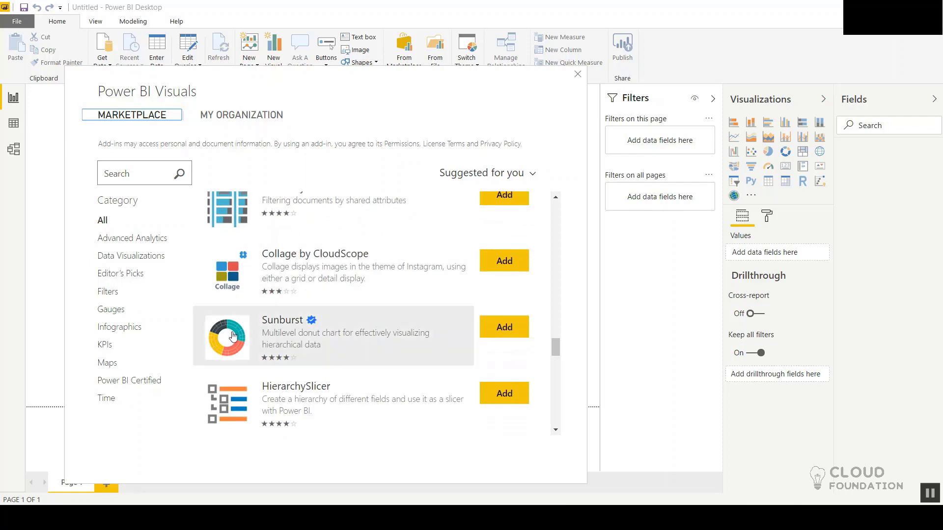
{"action": "scroll", "coordinate": [320, 324], "scroll_direction": "down", "scroll_amount": 1}
{"action": "scroll", "coordinate": [320, 324], "scroll_direction": "down", "scroll_amount": 2}
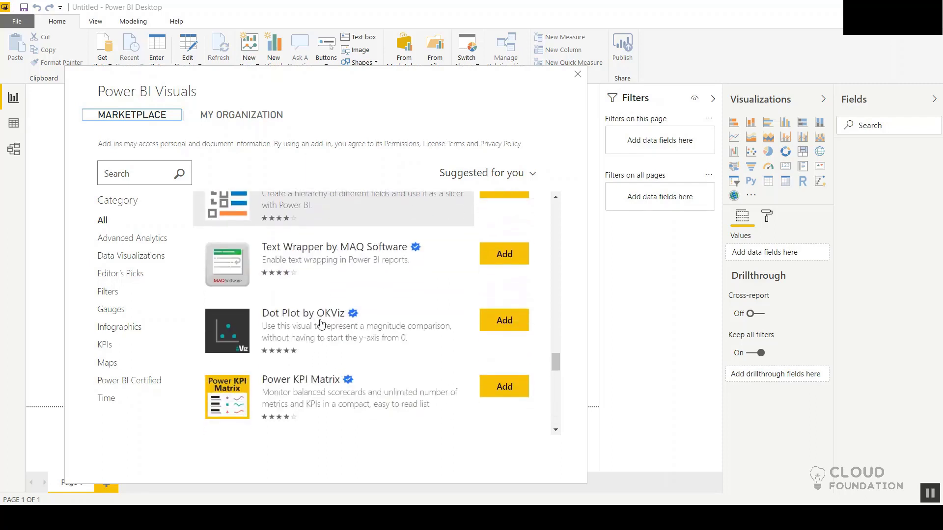
Step: Check the Data Visualizations category and look through all the visuals in the KPIs category
{"action": "left_click", "coordinate": [131, 173]}
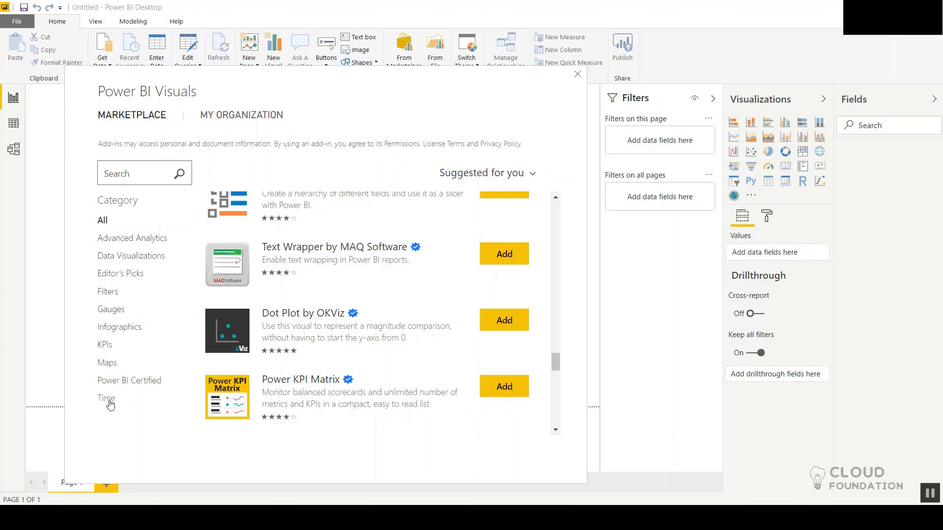
{"action": "left_click", "coordinate": [126, 259]}
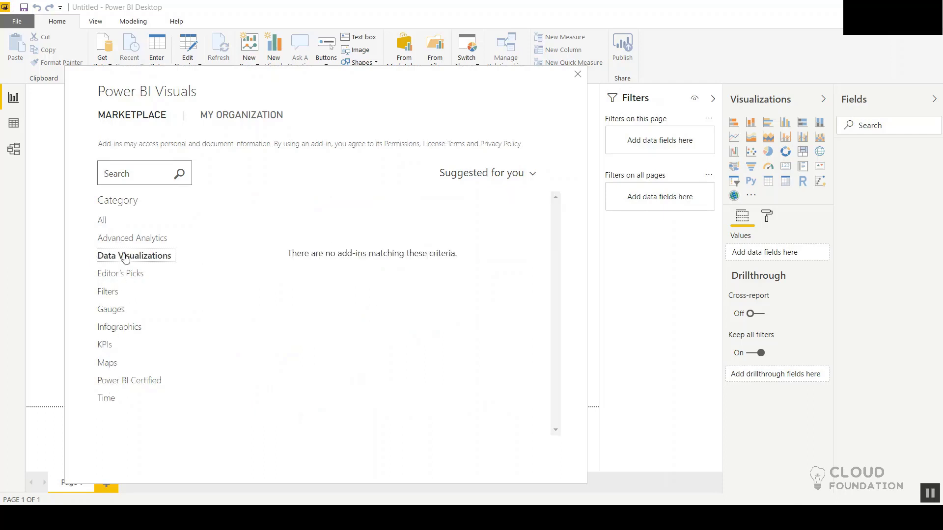
{"action": "left_click", "coordinate": [105, 349]}
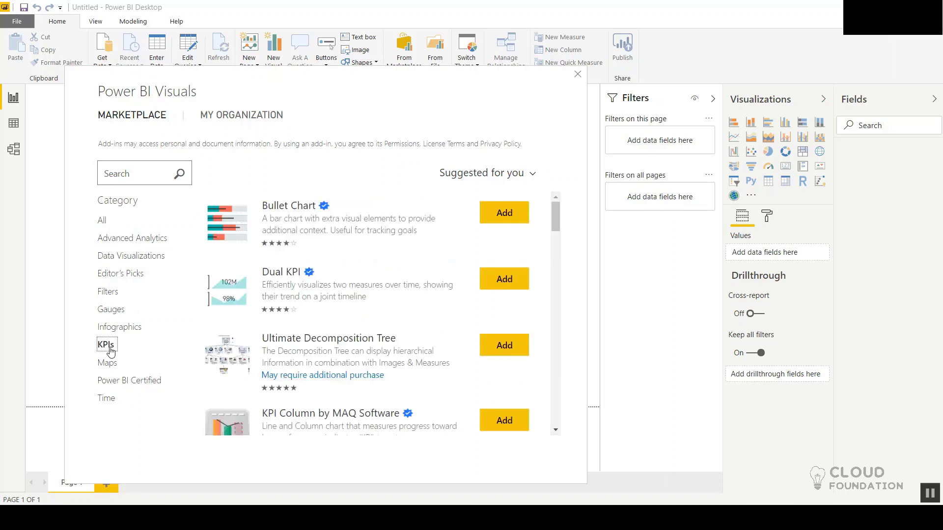
{"action": "scroll", "coordinate": [375, 386], "scroll_direction": "down", "scroll_amount": 7}
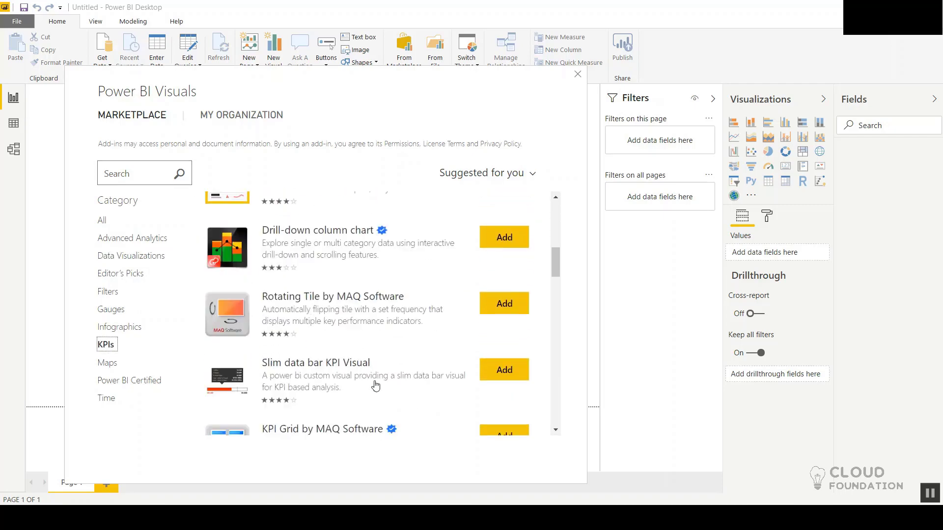
{"action": "scroll", "coordinate": [376, 386], "scroll_direction": "down", "scroll_amount": 8}
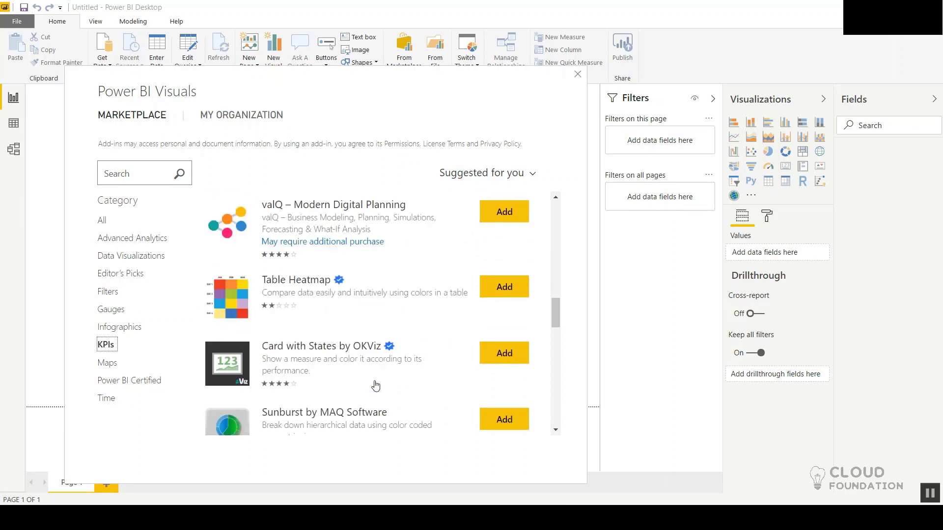
{"action": "scroll", "coordinate": [376, 386], "scroll_direction": "down", "scroll_amount": 8}
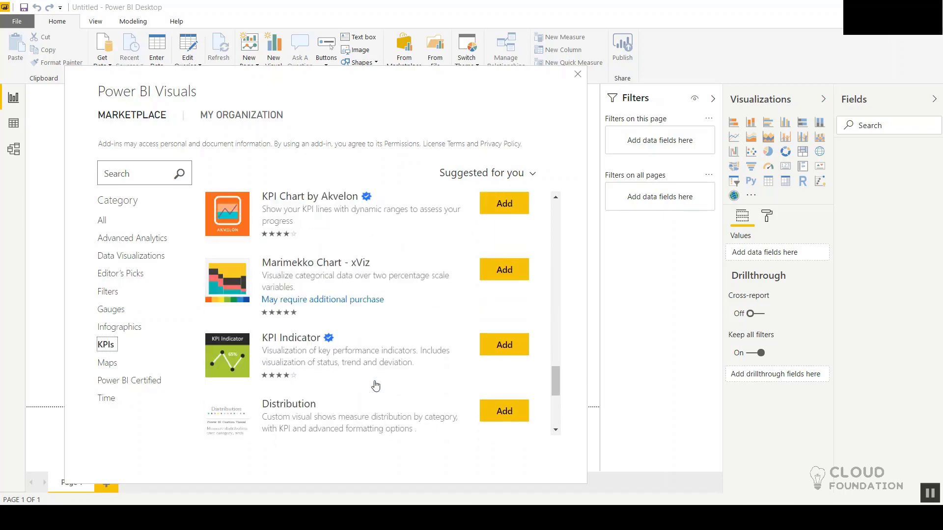
{"action": "scroll", "coordinate": [375, 385], "scroll_direction": "down", "scroll_amount": 5}
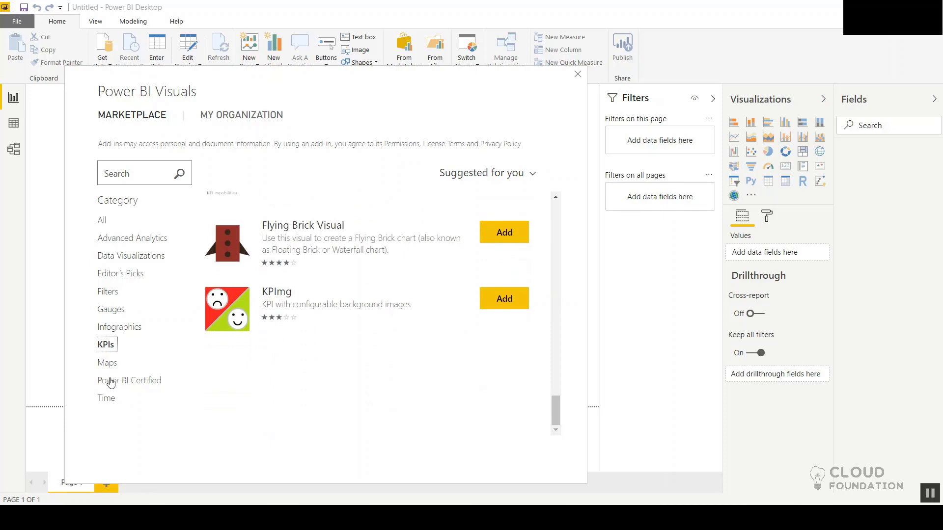
Step: Review the visuals in the Gauges category and close the marketplace without adding any
{"action": "left_click", "coordinate": [111, 311]}
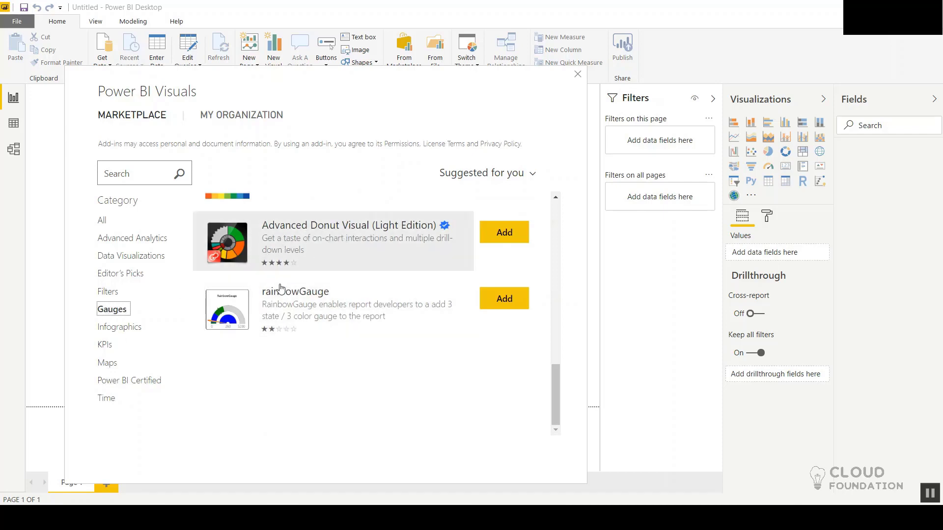
{"action": "scroll", "coordinate": [334, 373], "scroll_direction": "up", "scroll_amount": 3}
{"action": "scroll", "coordinate": [334, 373], "scroll_direction": "up", "scroll_amount": 3}
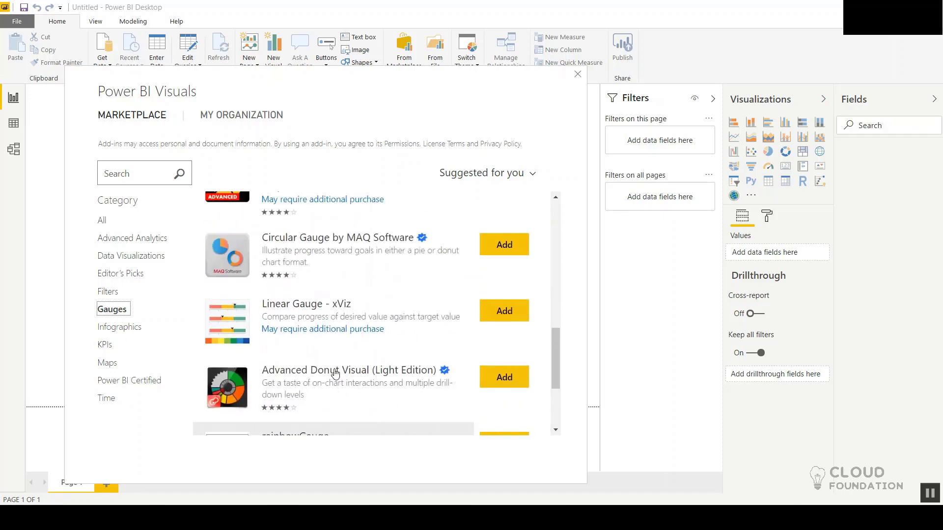
{"action": "scroll", "coordinate": [334, 373], "scroll_direction": "up", "scroll_amount": 1}
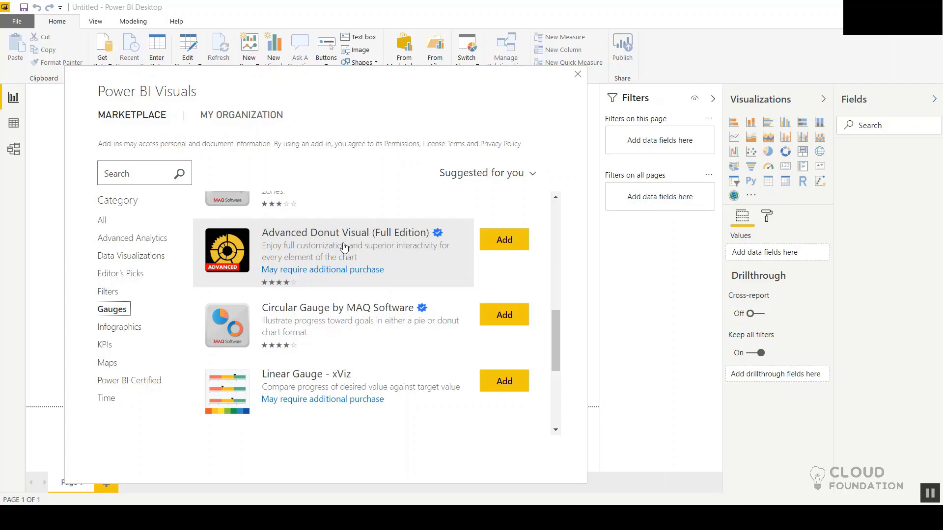
{"action": "scroll", "coordinate": [343, 247], "scroll_direction": "up", "scroll_amount": 5}
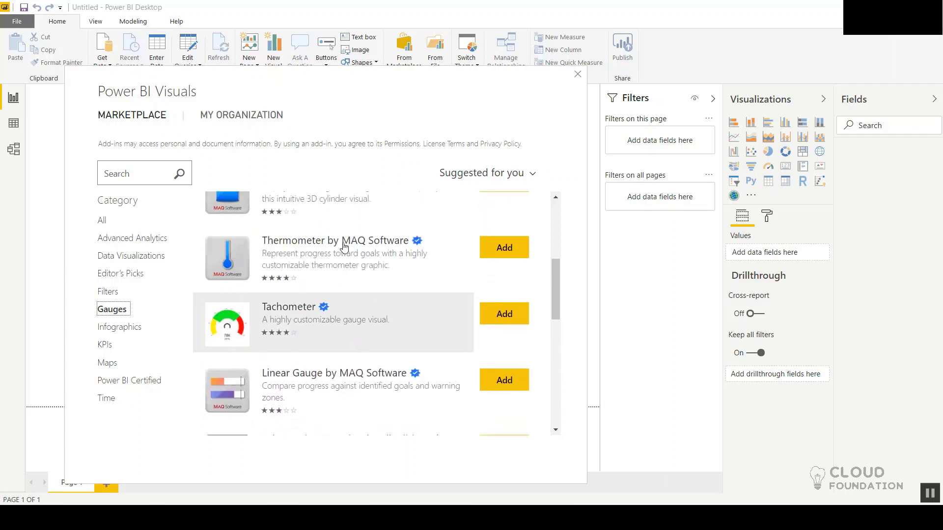
{"action": "scroll", "coordinate": [343, 247], "scroll_direction": "up", "scroll_amount": 5}
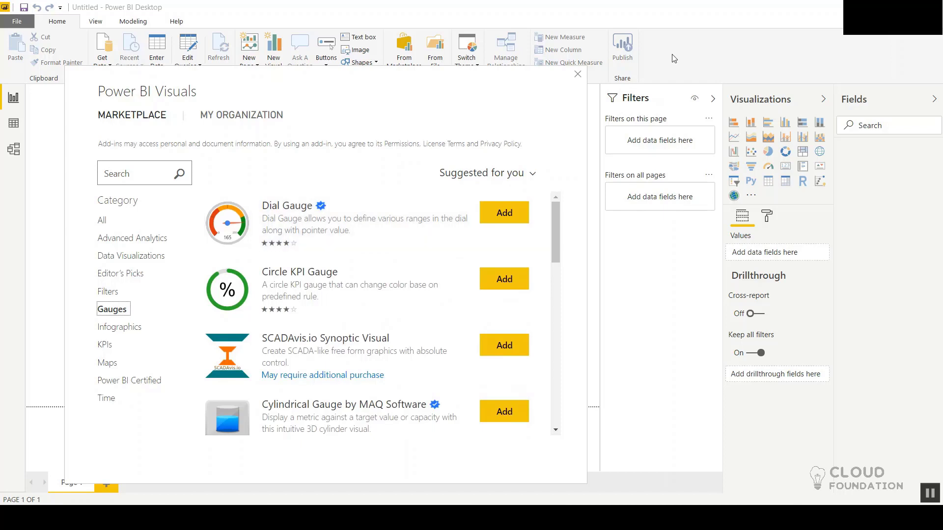
{"action": "left_click", "coordinate": [577, 75]}
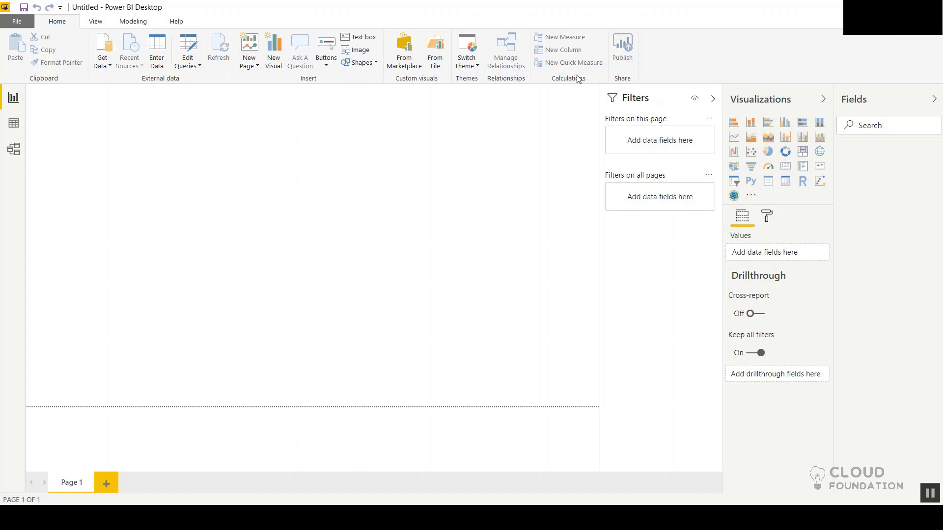
Step: Review the built-in report themes and apply the Default theme to the report
{"action": "left_click", "coordinate": [465, 63]}
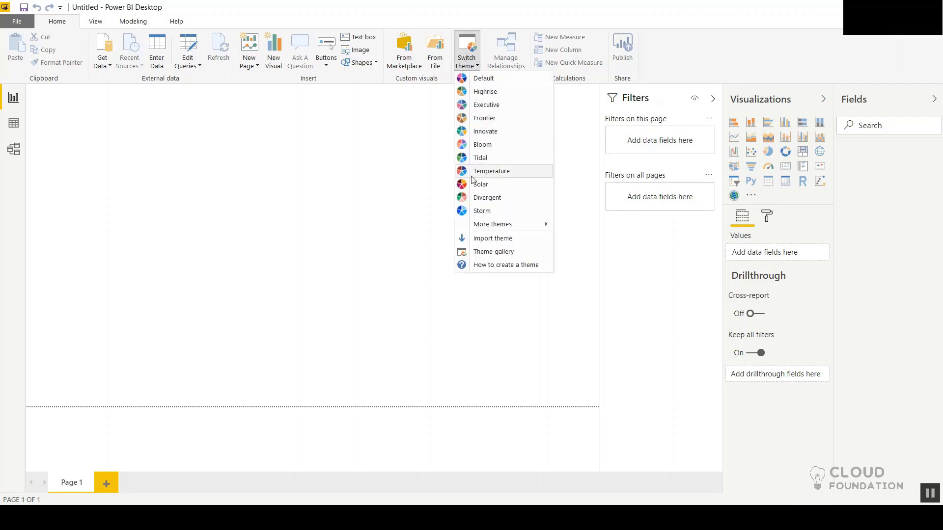
{"action": "left_click", "coordinate": [159, 248]}
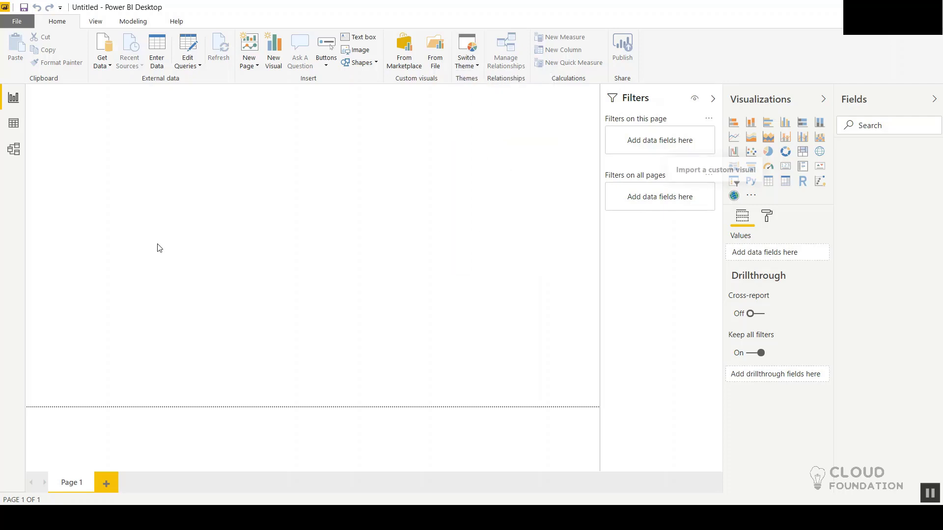
{"action": "left_click", "coordinate": [457, 71]}
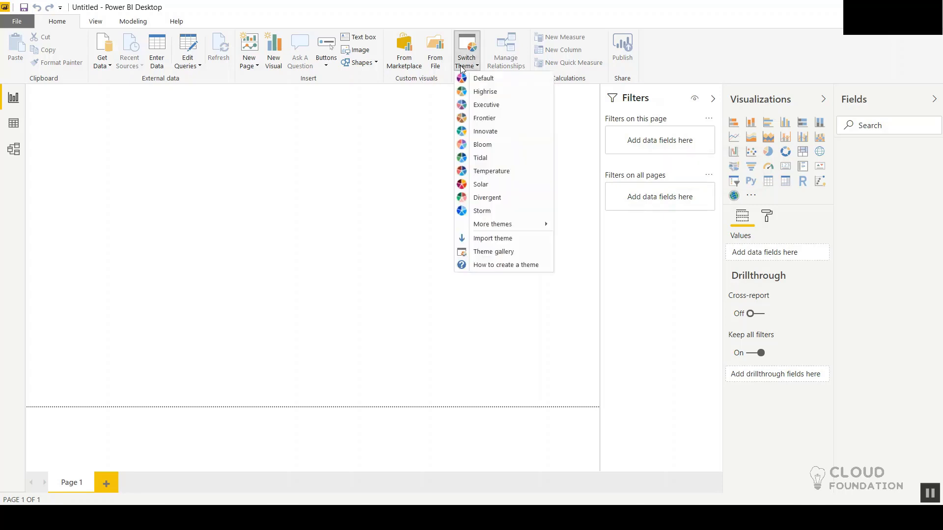
{"action": "left_click", "coordinate": [490, 84]}
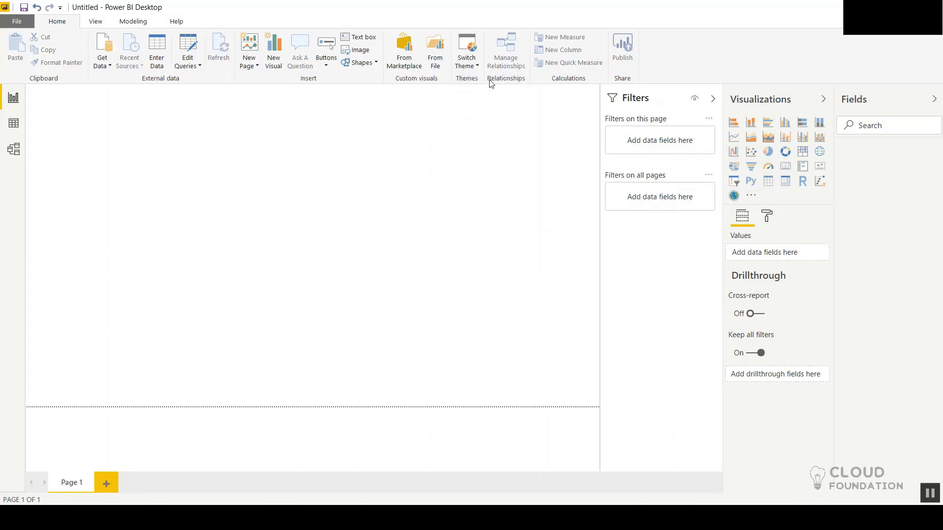
Step: Try a built-in report theme with a dark background, and switch the report back to the Default theme
{"action": "left_click", "coordinate": [469, 61]}
{"action": "left_click", "coordinate": [482, 137]}
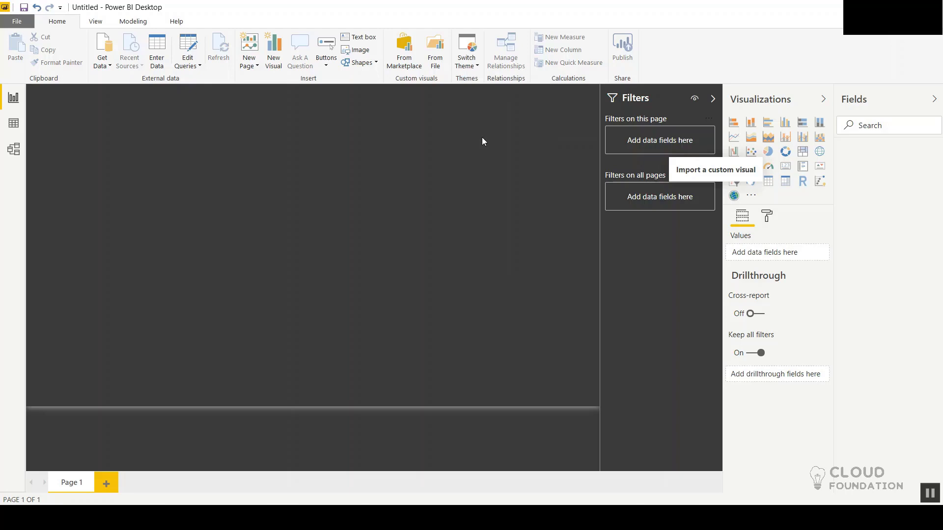
{"action": "left_click", "coordinate": [466, 60]}
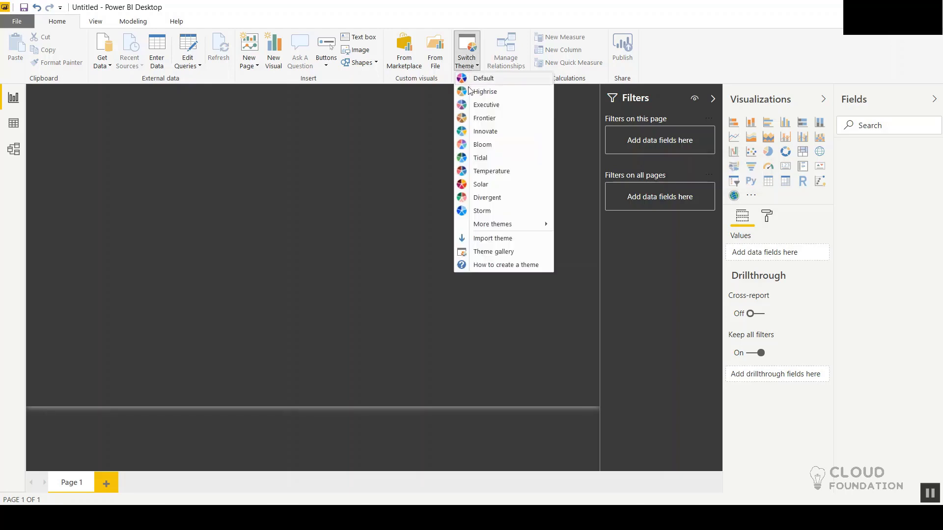
{"action": "left_click", "coordinate": [480, 83]}
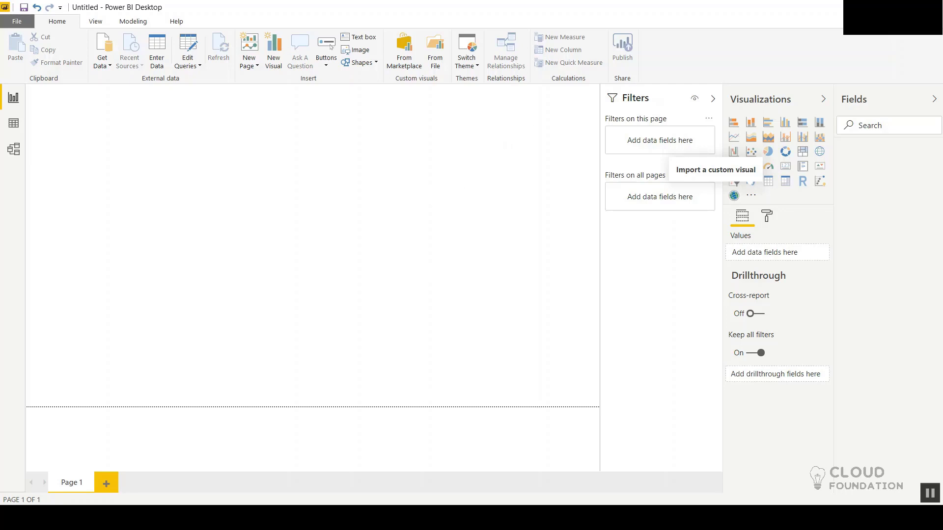
Step: Switch to the slide presentation and advance from "What's new in Power BI ?" to the "Cool visuals" slide
{"action": "left_click", "coordinate": [386, 517]}
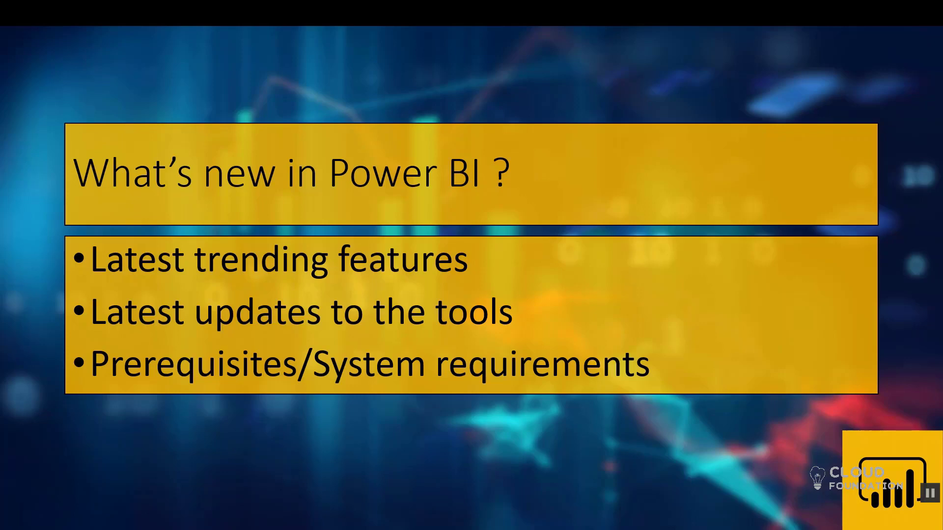
{"action": "key", "text": "Right"}
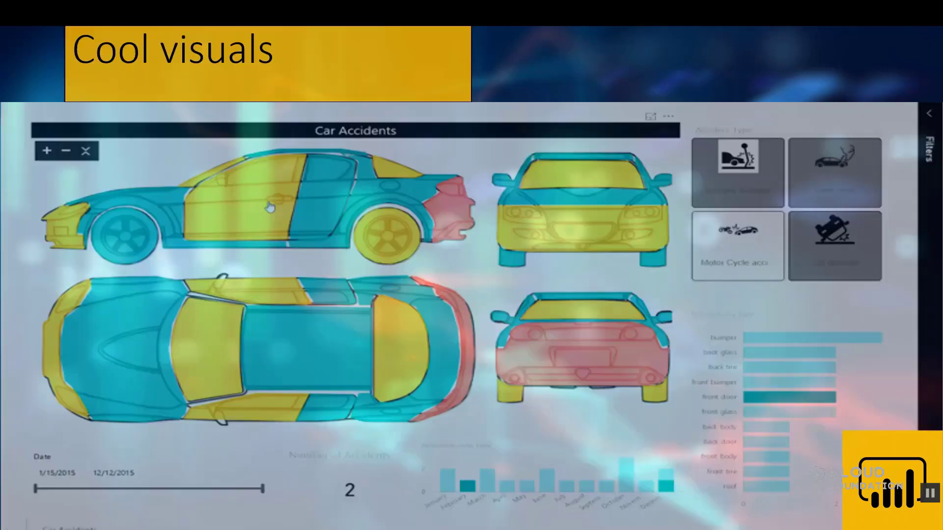
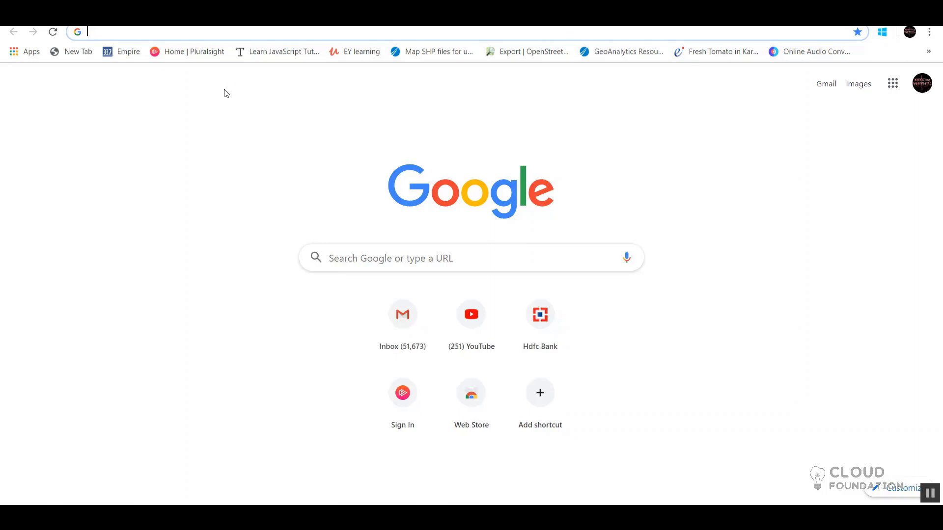
Step: Search Google for "google analytics", look over the Google Analytics For Ads result page, and return to the search results
{"action": "type", "text": "google analytics"}
{"action": "key", "text": "Return"}
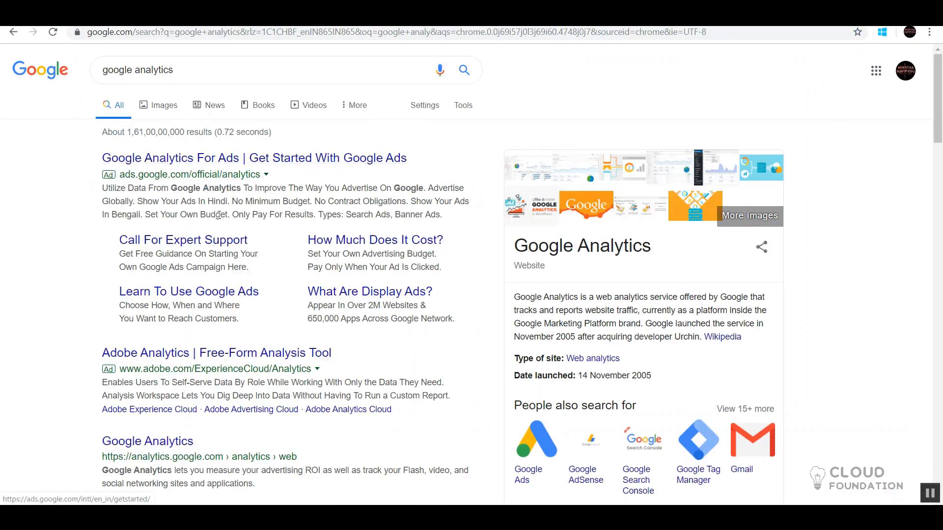
{"action": "left_click", "coordinate": [253, 164]}
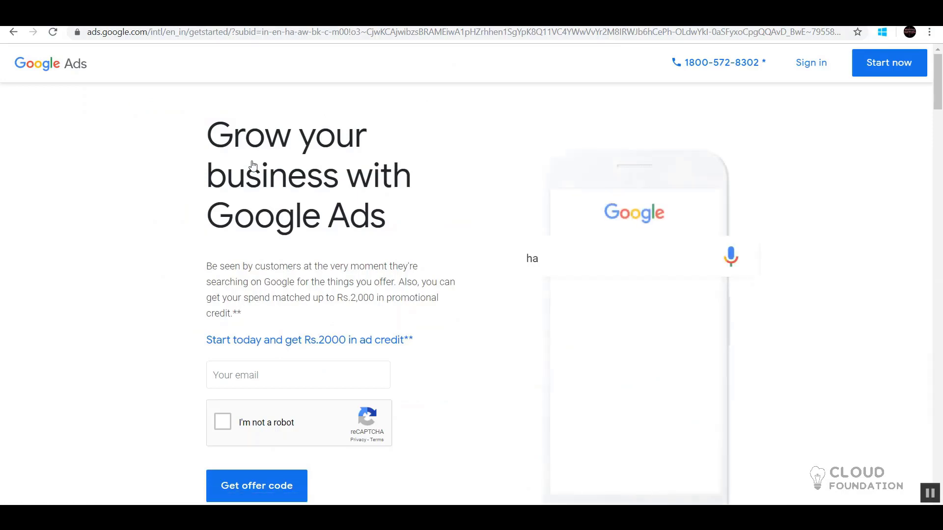
{"action": "scroll", "coordinate": [253, 166], "scroll_direction": "down", "scroll_amount": 2}
{"action": "scroll", "coordinate": [253, 166], "scroll_direction": "up", "scroll_amount": 2}
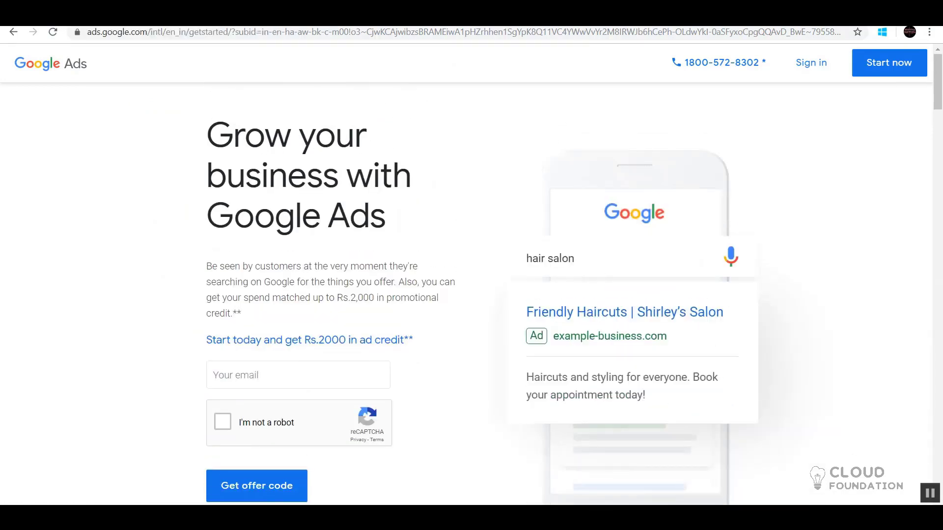
{"action": "left_click", "coordinate": [10, 35]}
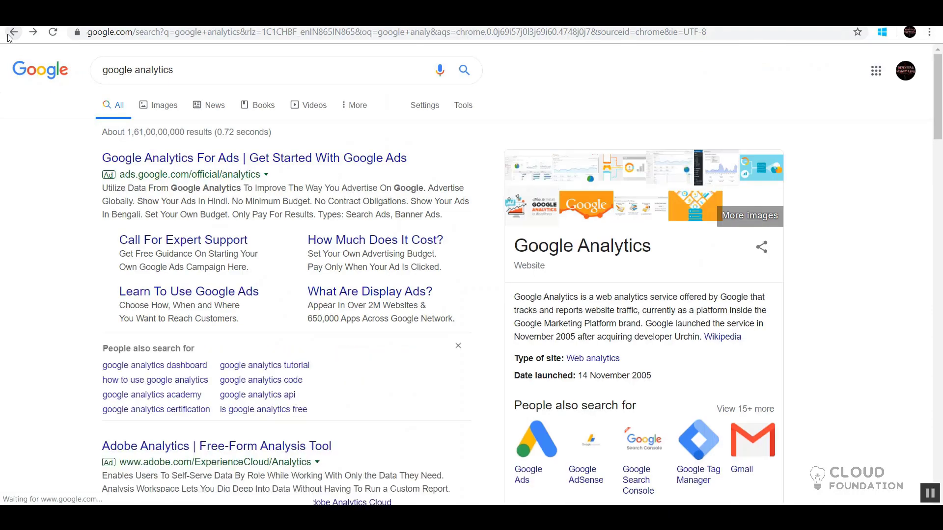
Step: Replace the search query with the suggested "population data year wise" and run the search
{"action": "double_click", "coordinate": [196, 63]}
{"action": "left_click", "coordinate": [196, 62]}
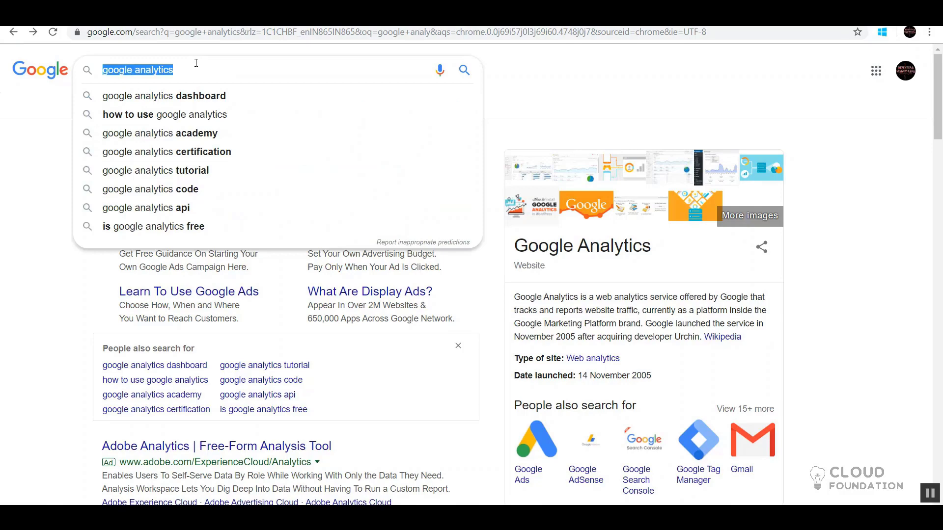
{"action": "type", "text": "popula"}
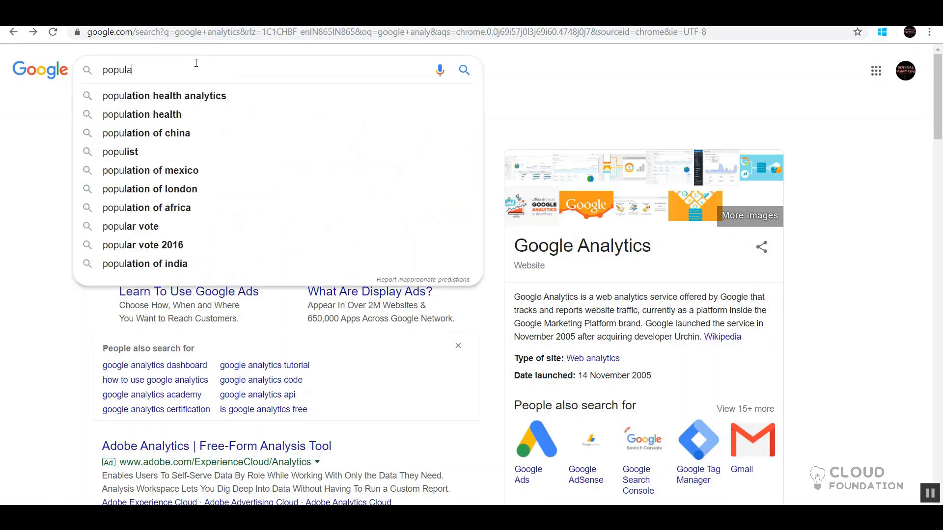
{"action": "type", "text": "tion"}
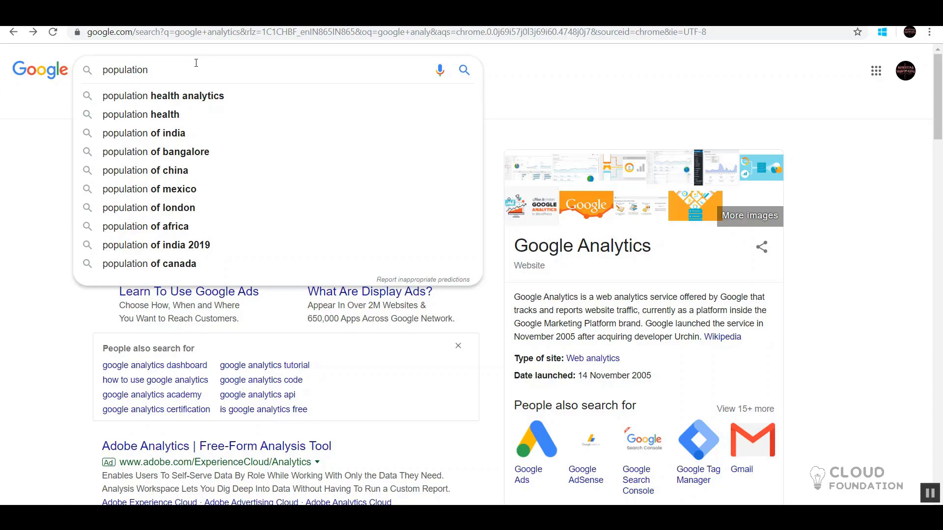
{"action": "type", "text": "data"}
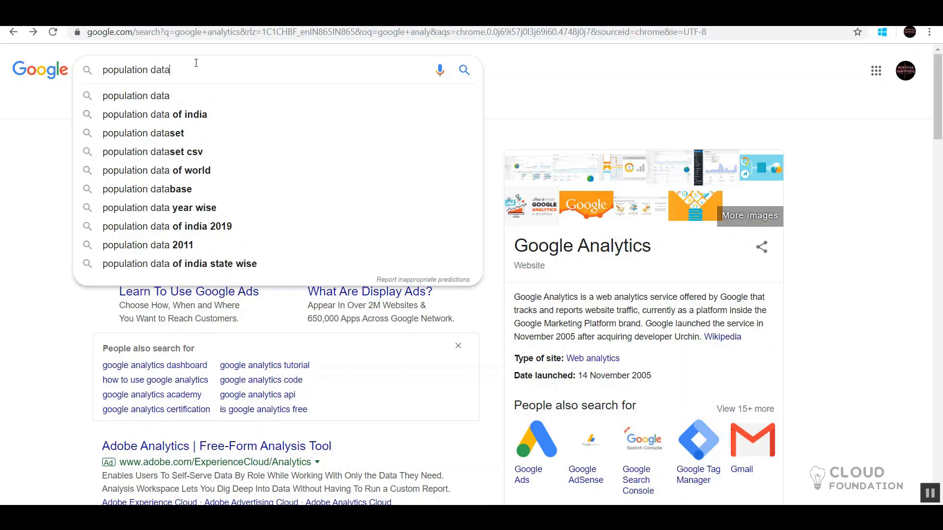
{"action": "key", "text": "Down"}
{"action": "key", "text": "Down"}
{"action": "key", "text": "Down"}
{"action": "key", "text": "Down"}
{"action": "key", "text": "Down"}
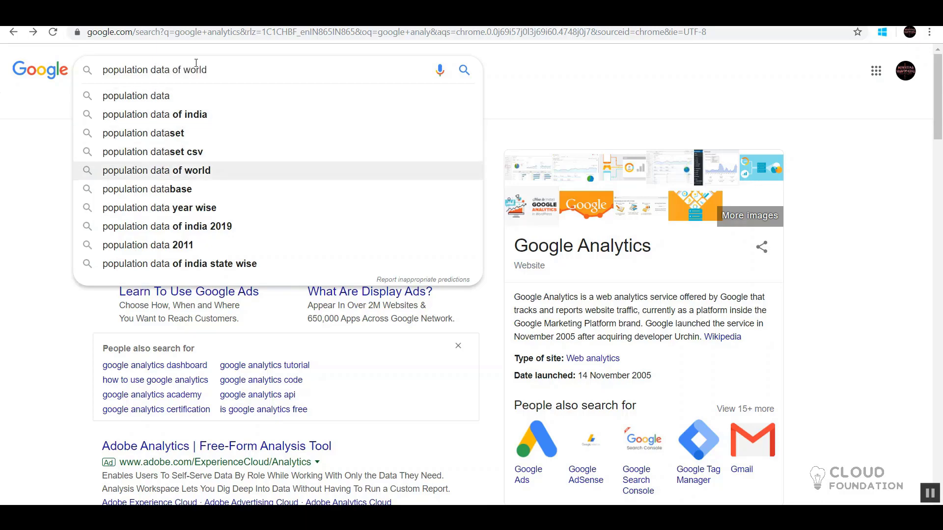
{"action": "key", "text": "Down"}
{"action": "key", "text": "Down"}
{"action": "key", "text": "Return"}
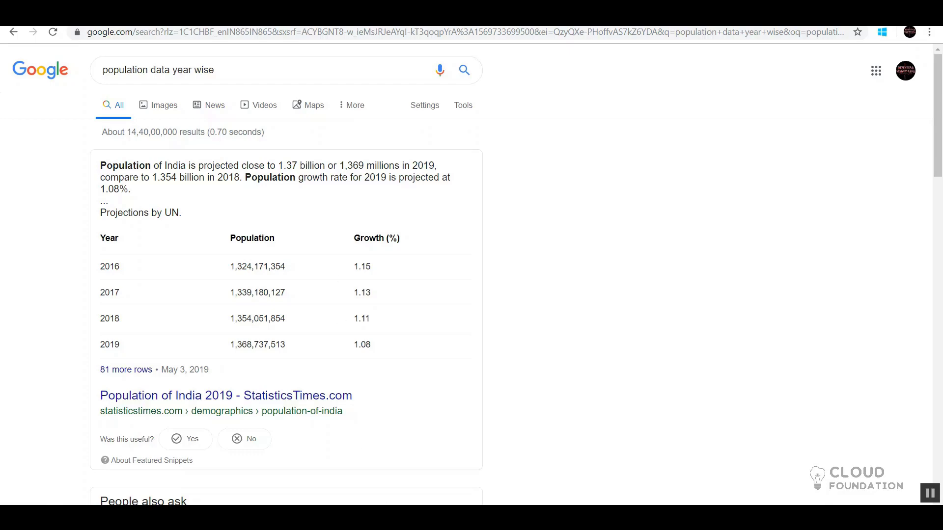
Step: Switch to Power BI Desktop and collapse the Visualizations, Fields and Filters panes to enlarge the report canvas
{"action": "left_click", "coordinate": [386, 452]}
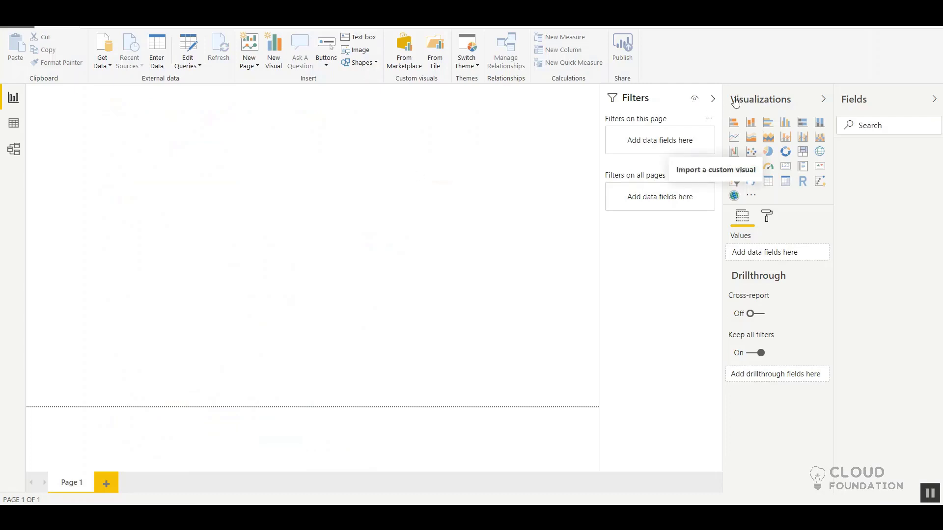
{"action": "left_click", "coordinate": [828, 99]}
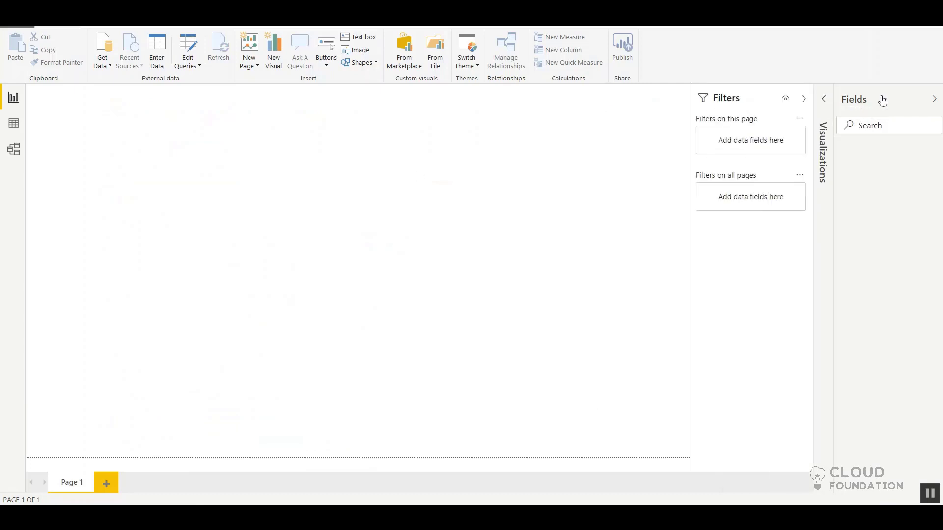
{"action": "left_click", "coordinate": [932, 99]}
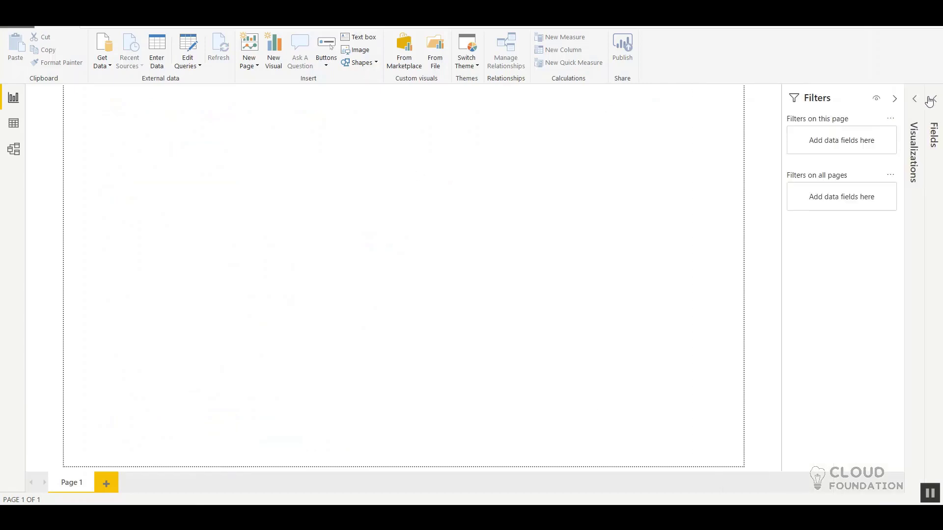
{"action": "left_click", "coordinate": [894, 99]}
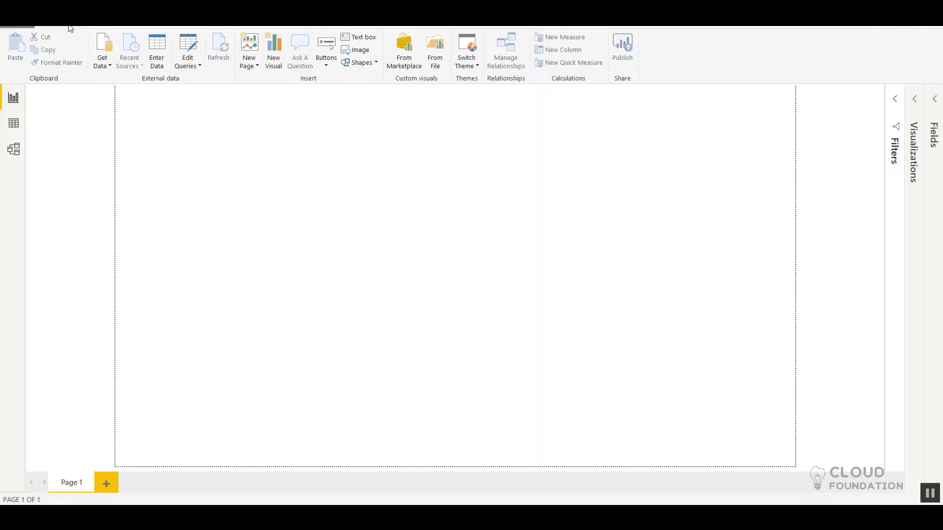
Step: Open the full Get Data source list and review the connector categories from File through Other
{"action": "left_click", "coordinate": [104, 66]}
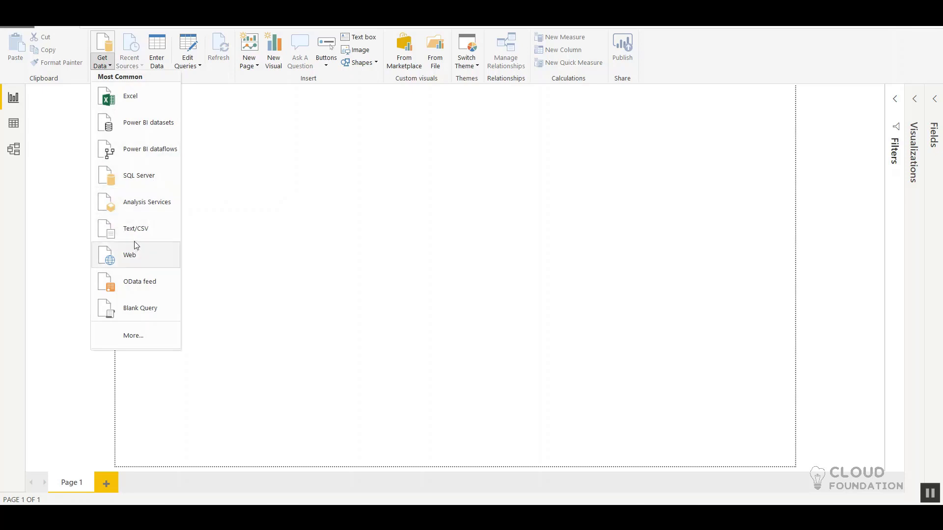
{"action": "left_click", "coordinate": [129, 337]}
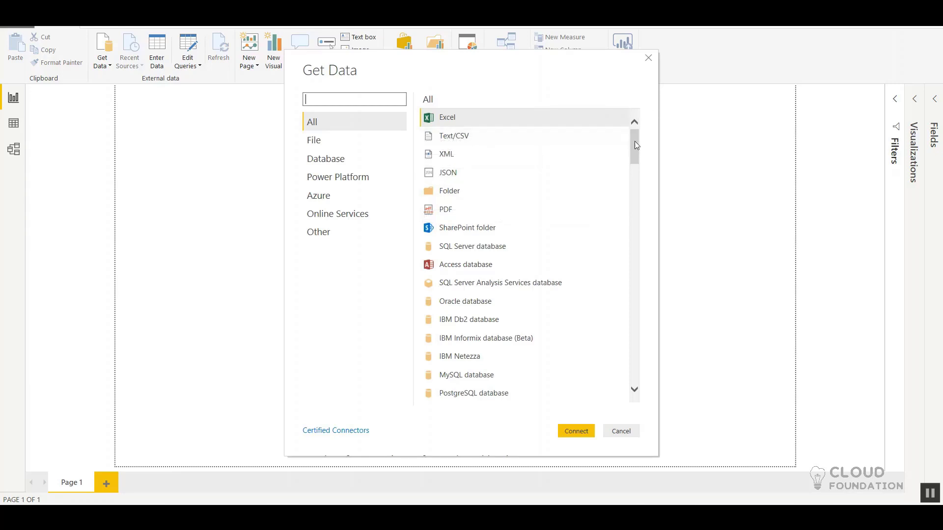
{"action": "left_click_drag", "start_coordinate": [634, 147], "coordinate": [652, 108]}
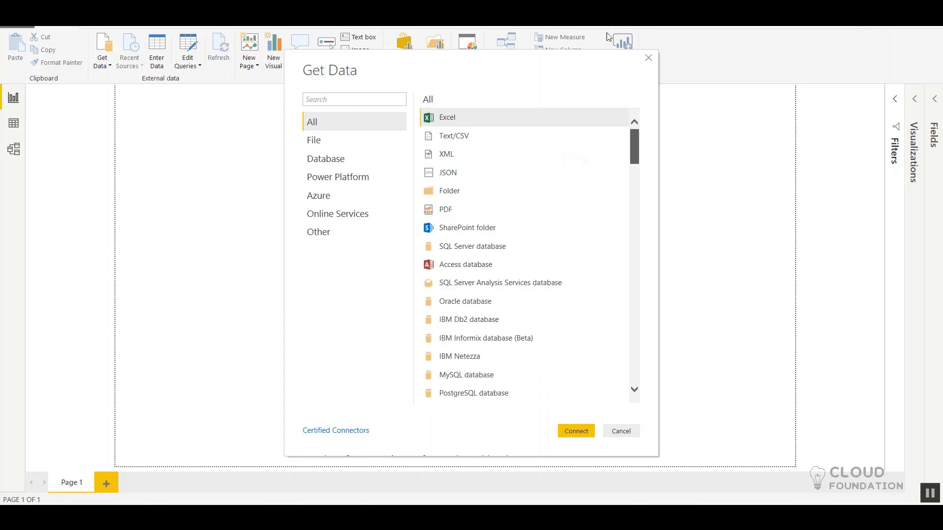
{"action": "left_click", "coordinate": [326, 142]}
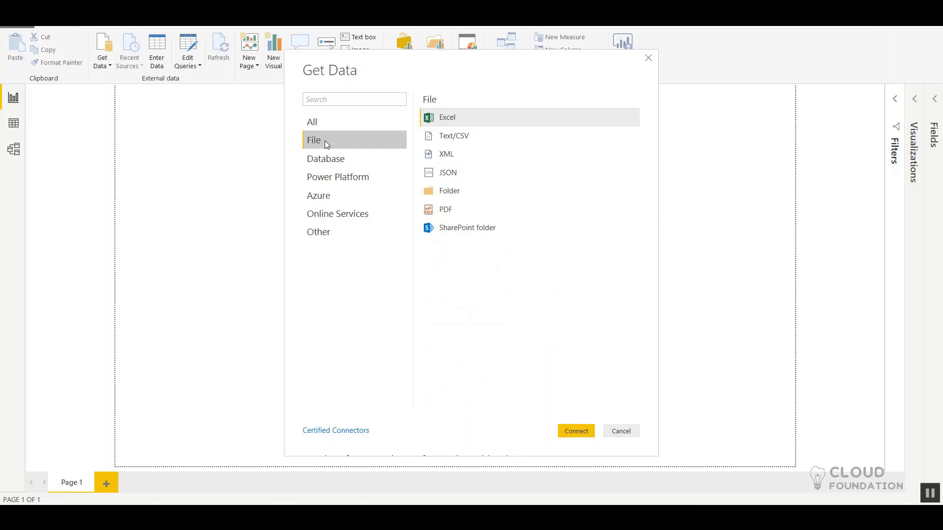
{"action": "left_click", "coordinate": [331, 164]}
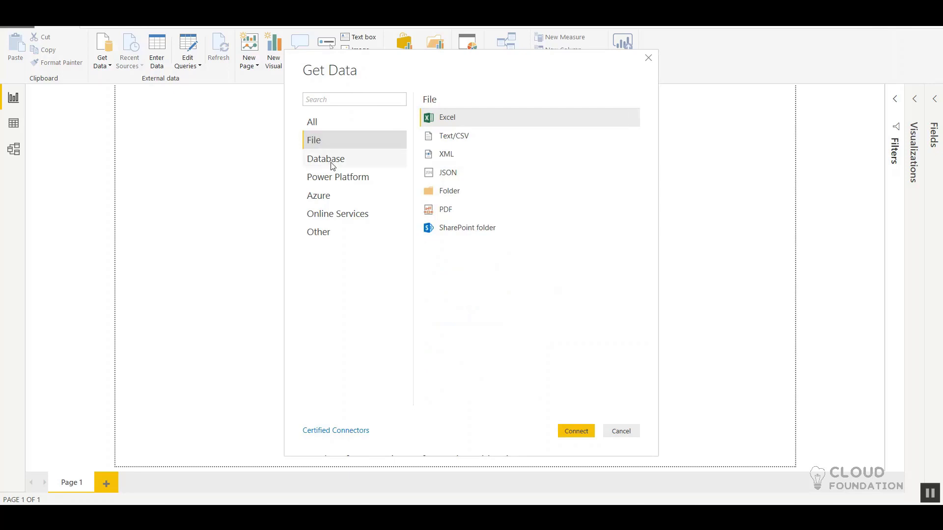
{"action": "left_click", "coordinate": [331, 176]}
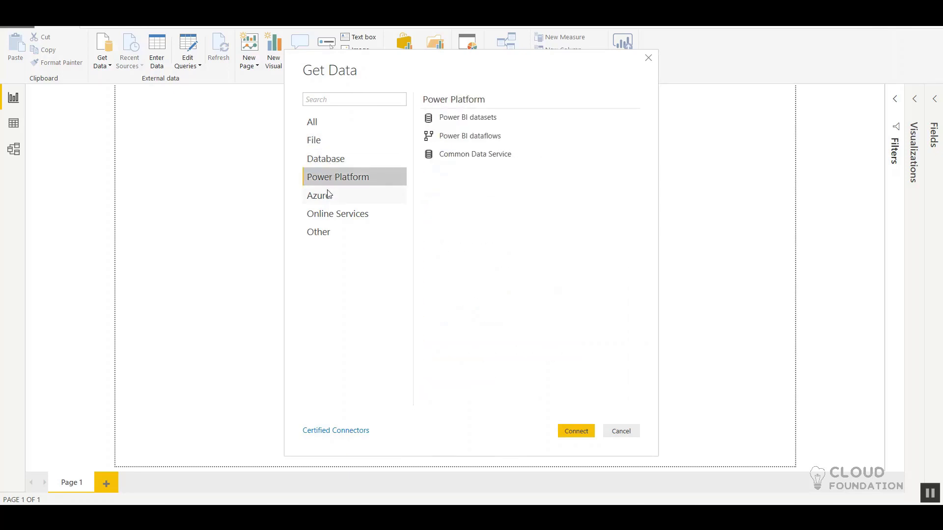
{"action": "left_click", "coordinate": [327, 191]}
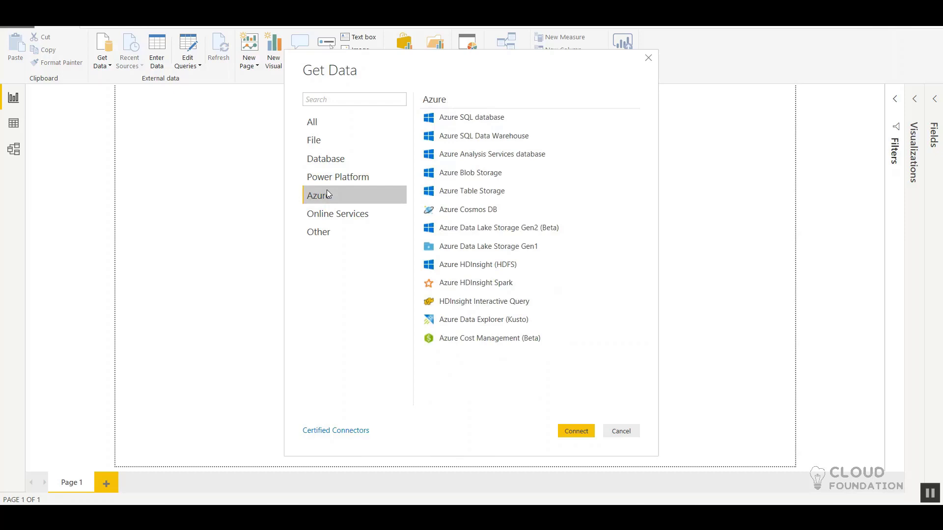
{"action": "left_click", "coordinate": [324, 224]}
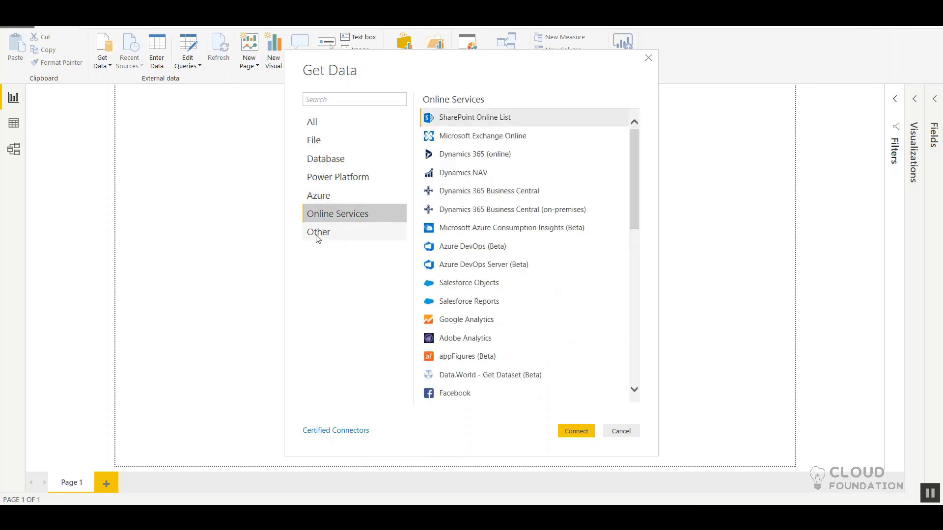
{"action": "left_click", "coordinate": [318, 235]}
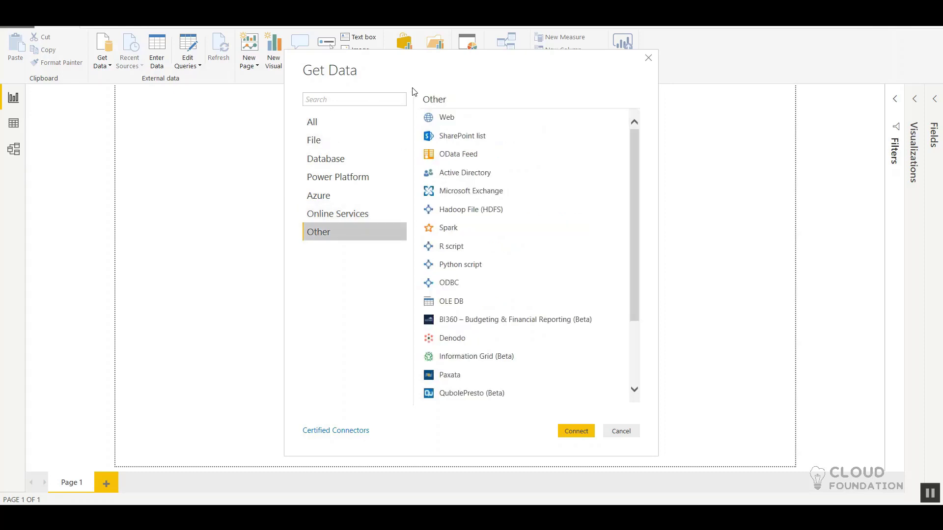
Step: Connect to the Web data source, view its Advanced URL options, and switch back to Basic
{"action": "left_click", "coordinate": [451, 123]}
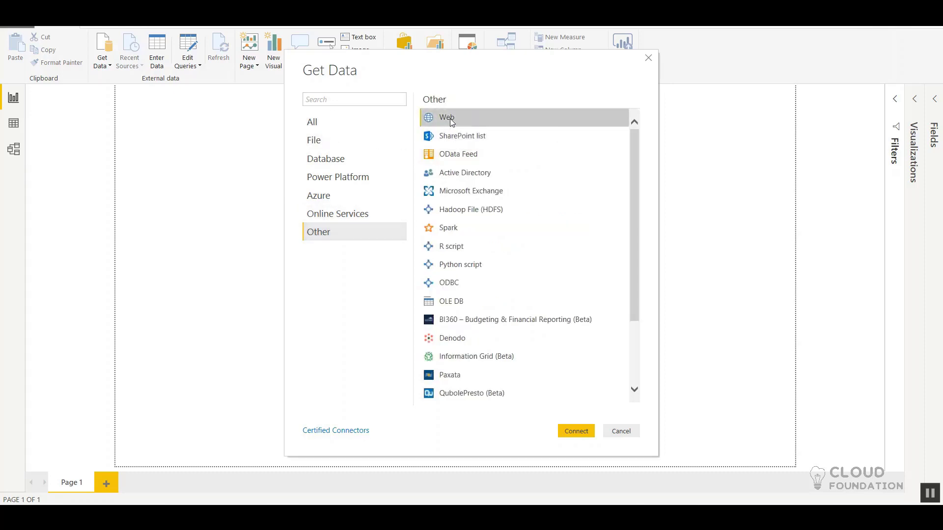
{"action": "left_click", "coordinate": [577, 432]}
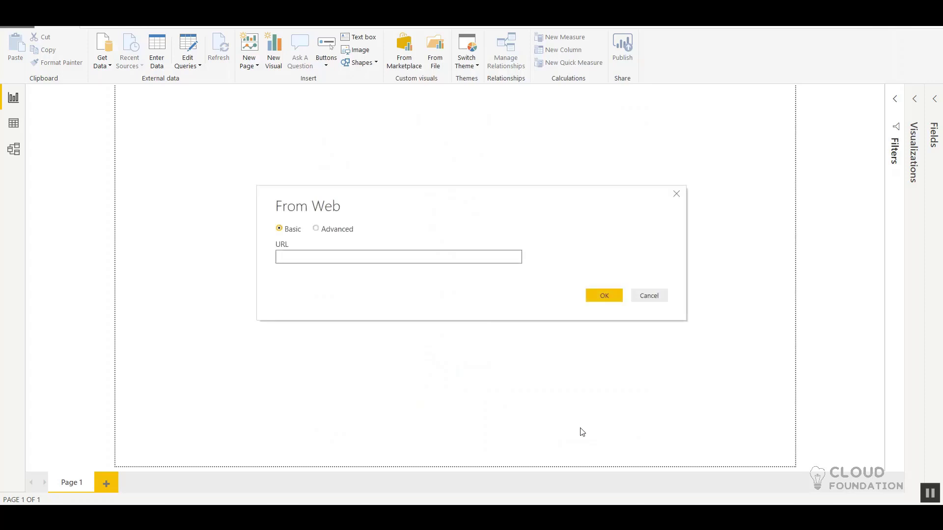
{"action": "left_click", "coordinate": [317, 231]}
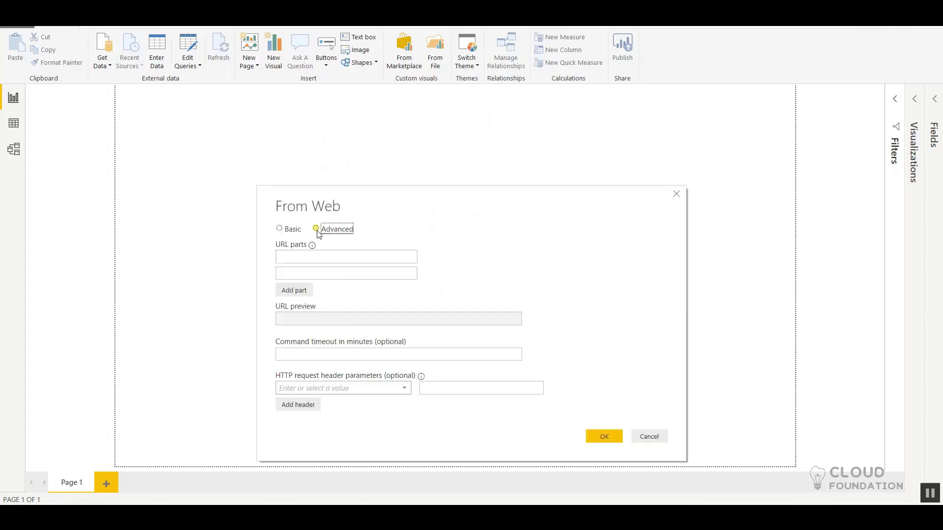
{"action": "left_click", "coordinate": [279, 229]}
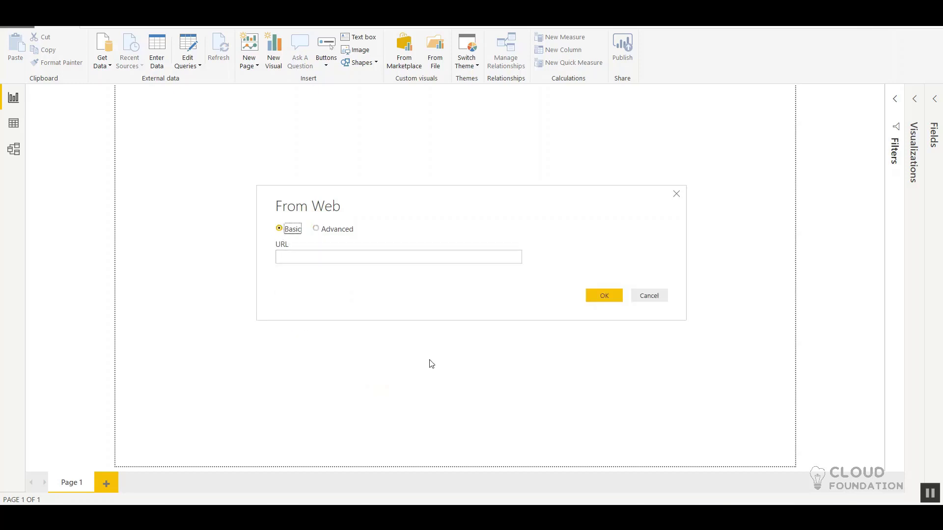
Step: Copy the address of the population search results page from the browser and enter it as the web source's URL in Power BI
{"action": "key", "text": "alt+Tab"}
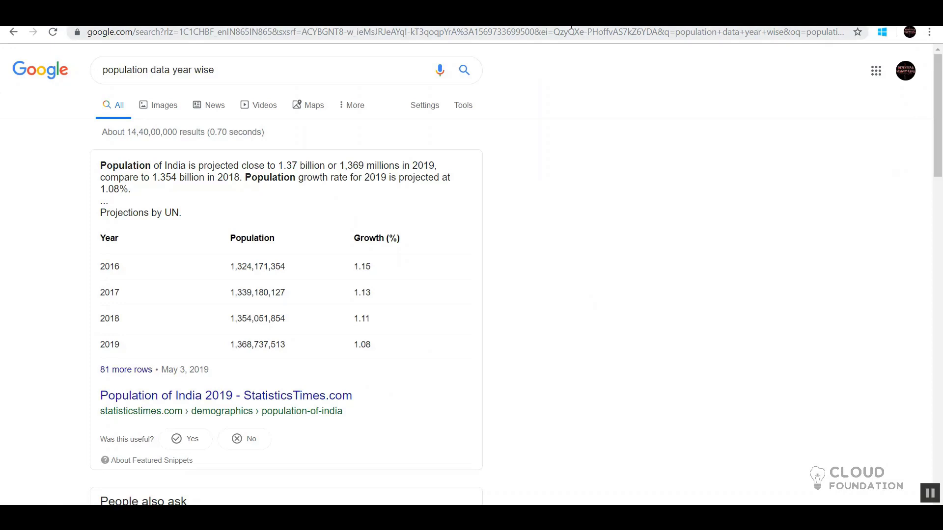
{"action": "left_click", "coordinate": [571, 30]}
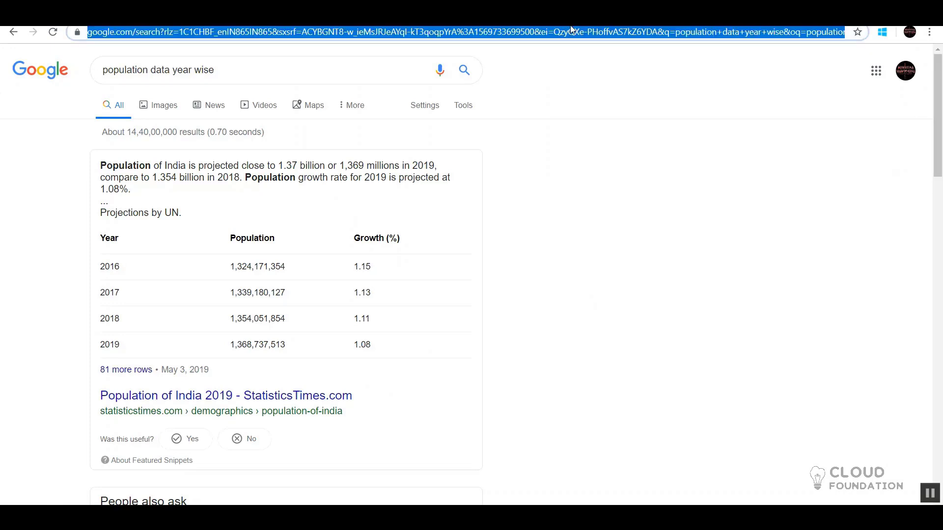
{"action": "key", "text": "Tab"}
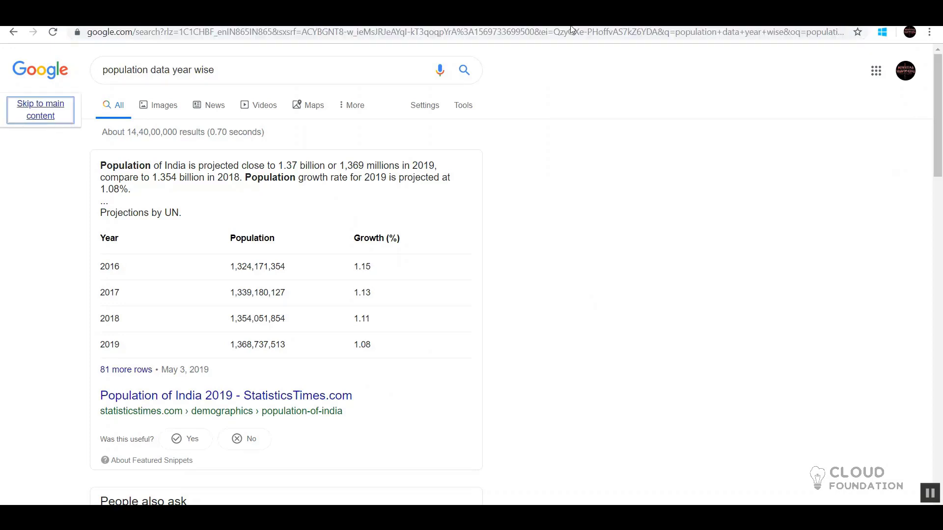
{"action": "left_click", "coordinate": [571, 30]}
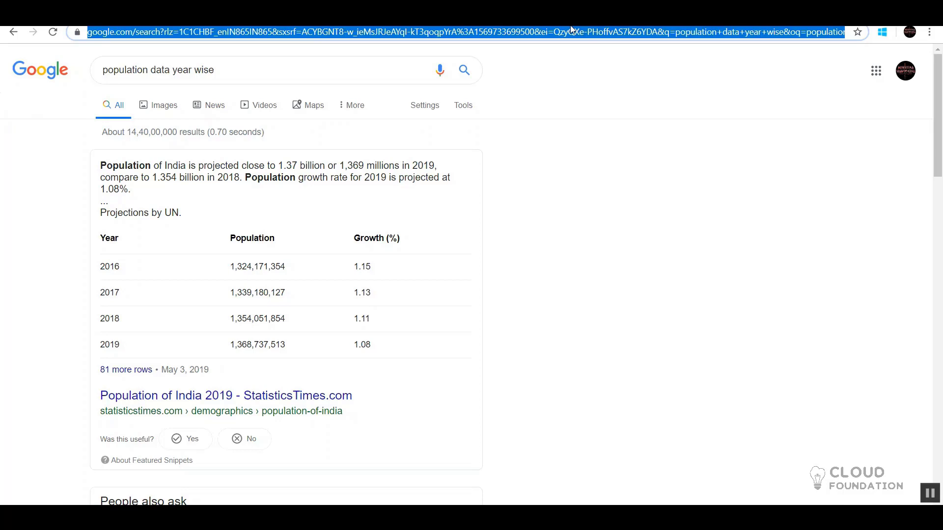
{"action": "key", "text": "alt+Tab"}
{"action": "left_click", "coordinate": [472, 253]}
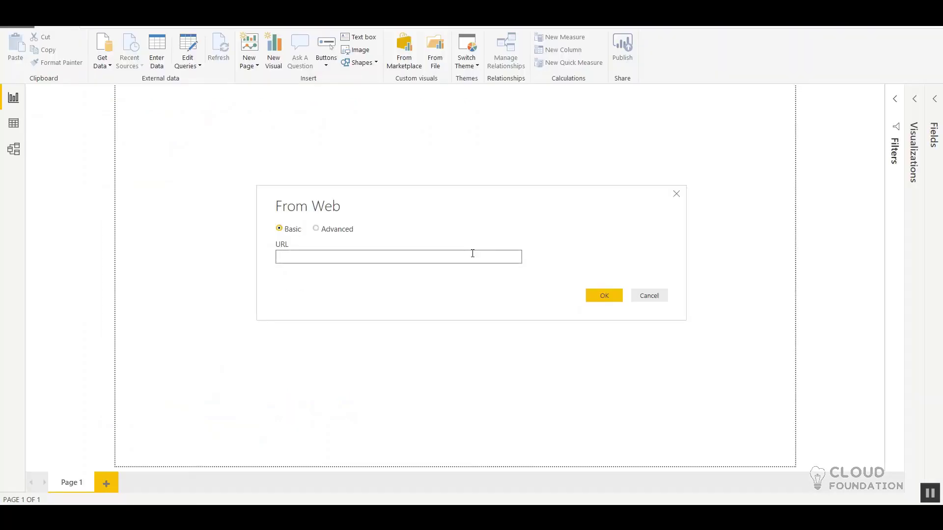
{"action": "key", "text": "ctrl+v"}
{"action": "left_click", "coordinate": [599, 299]}
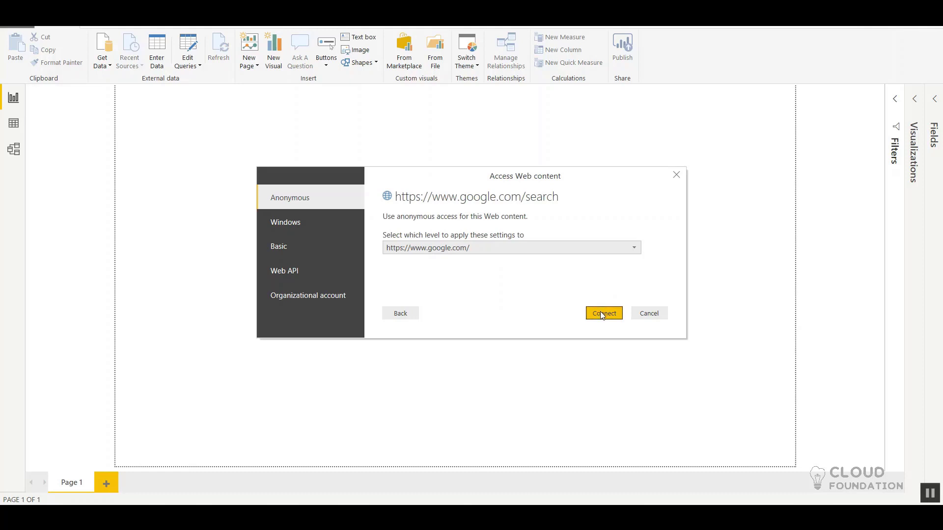
{"action": "left_click", "coordinate": [602, 315]}
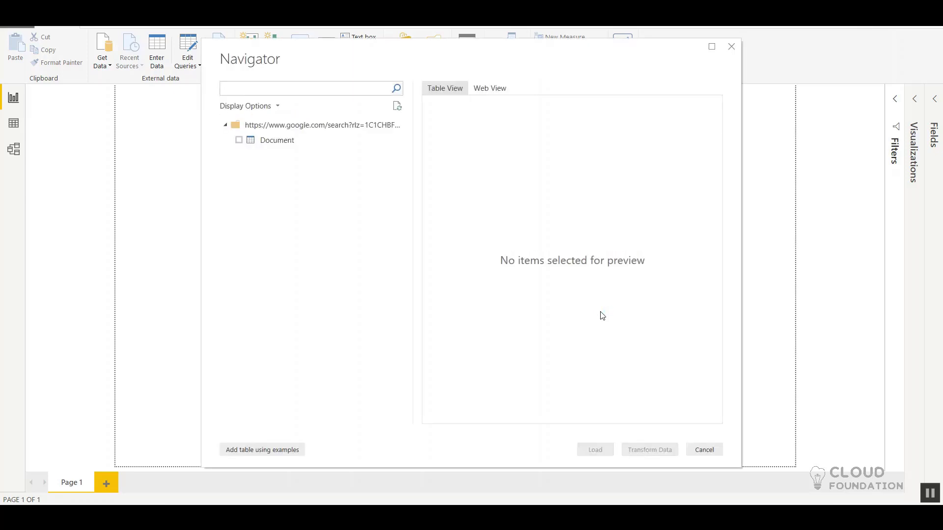
{"action": "left_click", "coordinate": [289, 128]}
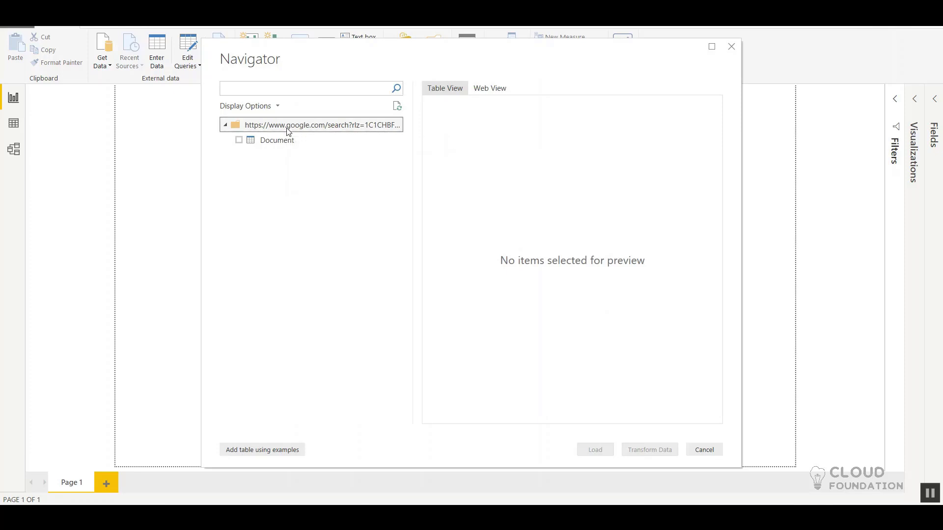
Step: Preview the Document table of the Google source in Table View and the page in Web View, leaving Document unselected
{"action": "left_click", "coordinate": [262, 141]}
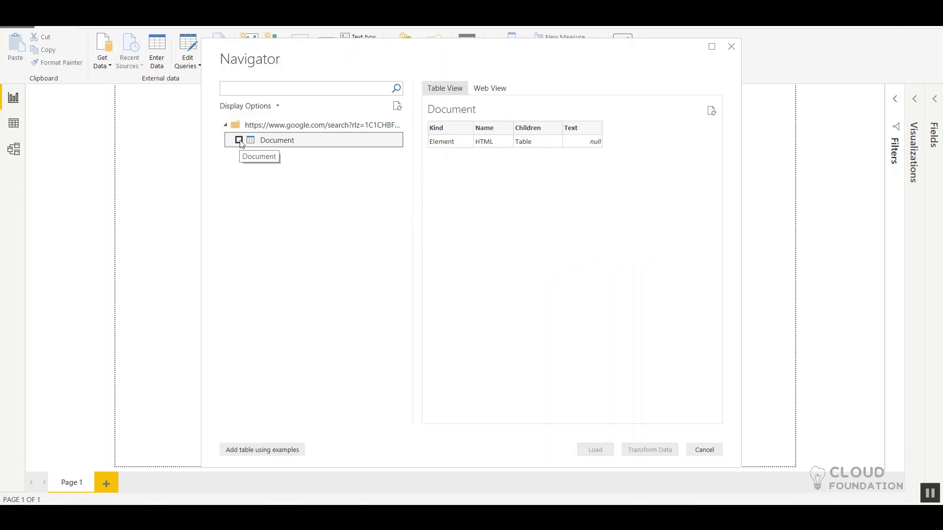
{"action": "left_click", "coordinate": [239, 140]}
{"action": "left_click", "coordinate": [240, 141]}
{"action": "left_click", "coordinate": [491, 87]}
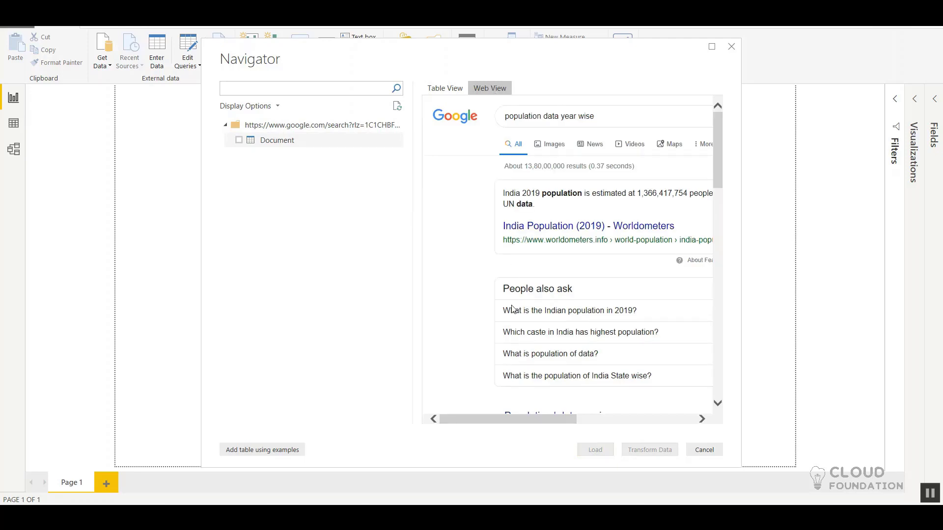
{"action": "scroll", "coordinate": [512, 308], "scroll_direction": "down", "scroll_amount": 1}
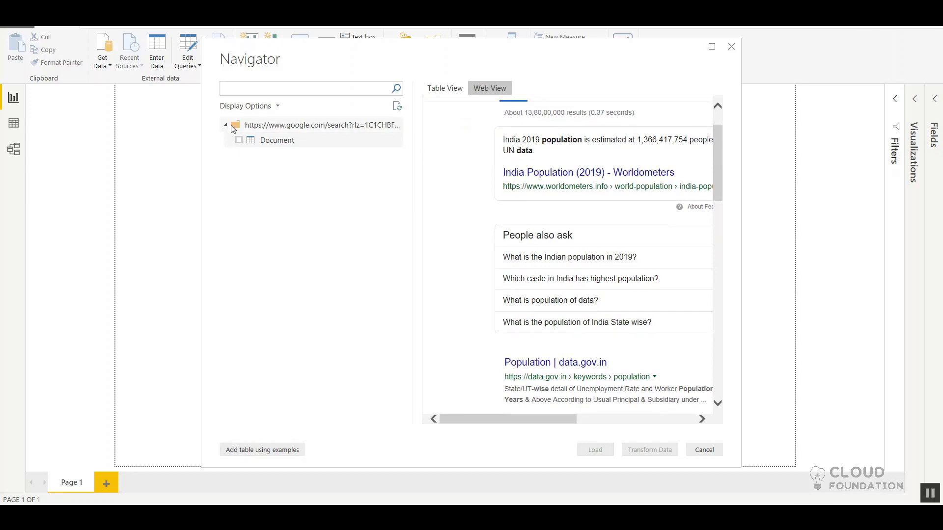
{"action": "left_click", "coordinate": [239, 140]}
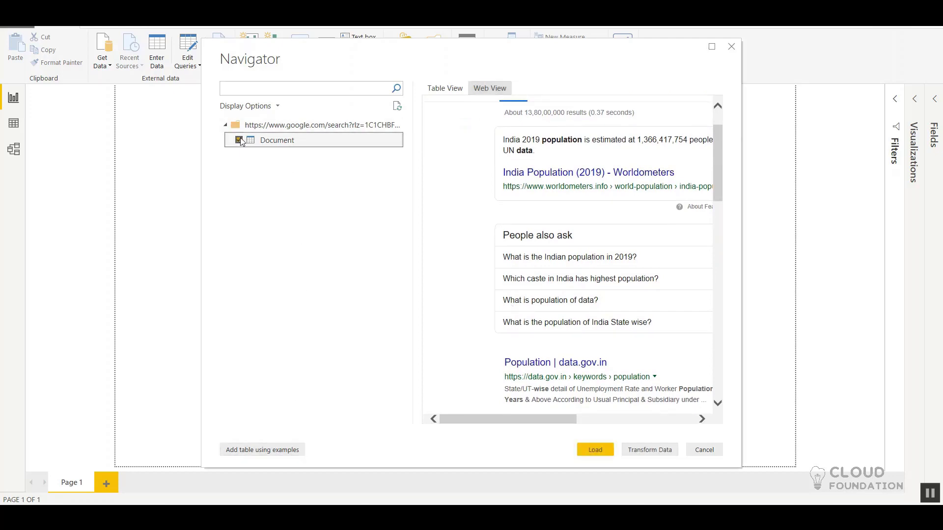
{"action": "left_click", "coordinate": [239, 140]}
{"action": "left_click", "coordinate": [239, 140]}
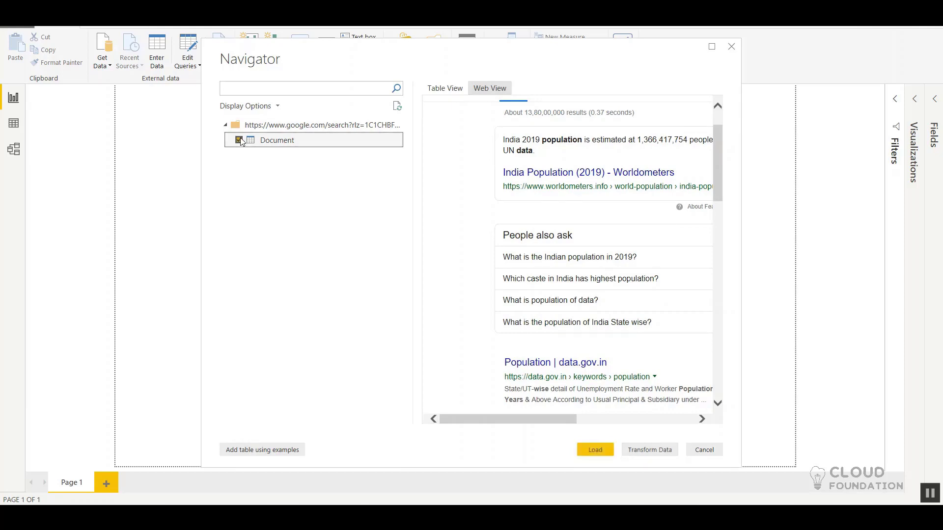
{"action": "left_click", "coordinate": [239, 140]}
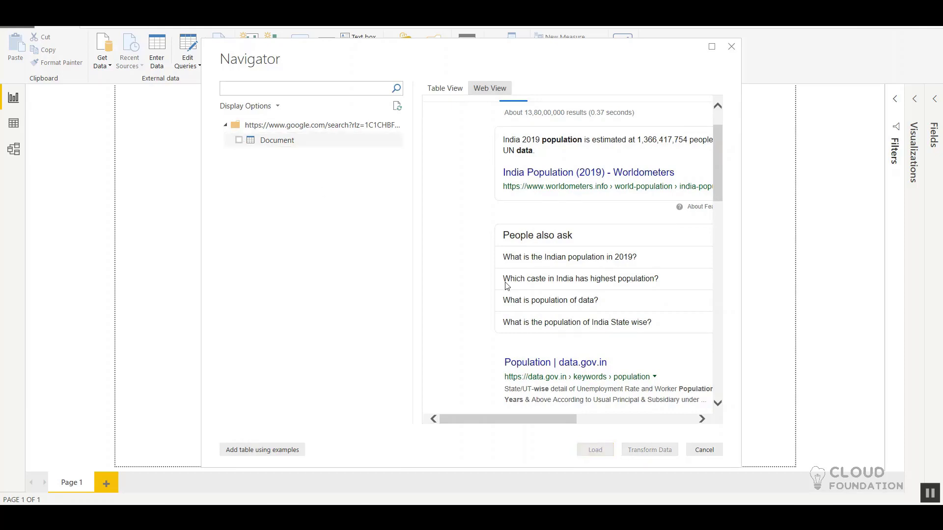
Step: Examine the population search results page in the Navigator's Web View preview
{"action": "scroll", "coordinate": [513, 293], "scroll_direction": "down", "scroll_amount": 1}
{"action": "scroll", "coordinate": [516, 294], "scroll_direction": "up", "scroll_amount": 2}
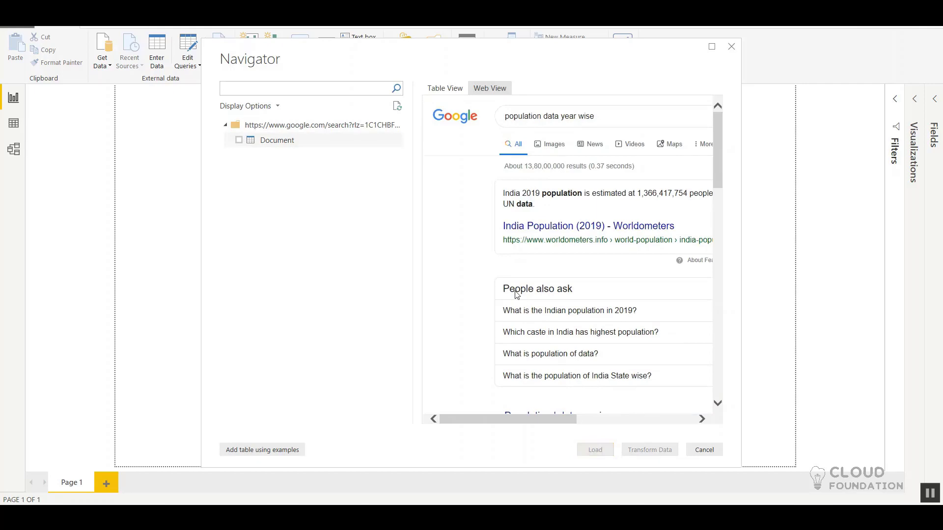
{"action": "scroll", "coordinate": [516, 294], "scroll_direction": "down", "scroll_amount": 3}
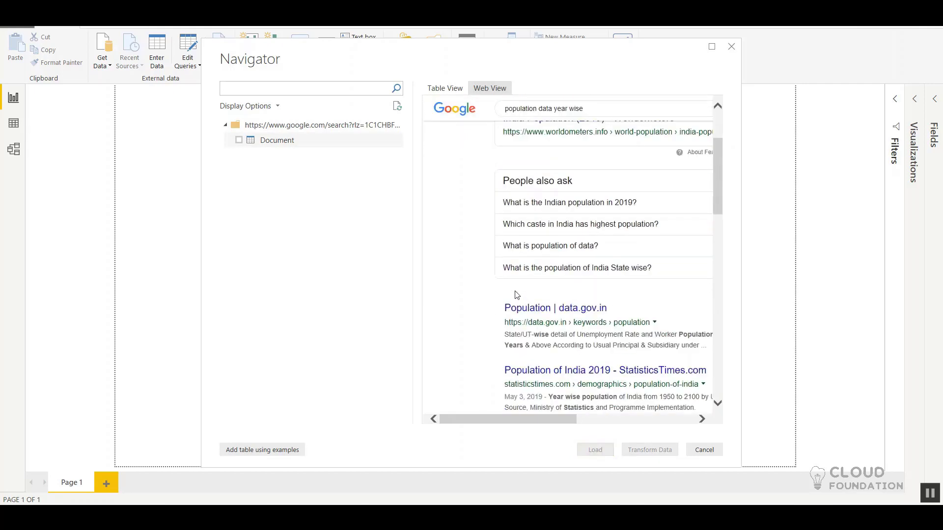
{"action": "scroll", "coordinate": [515, 295], "scroll_direction": "down", "scroll_amount": 8}
{"action": "scroll", "coordinate": [516, 294], "scroll_direction": "up", "scroll_amount": 9}
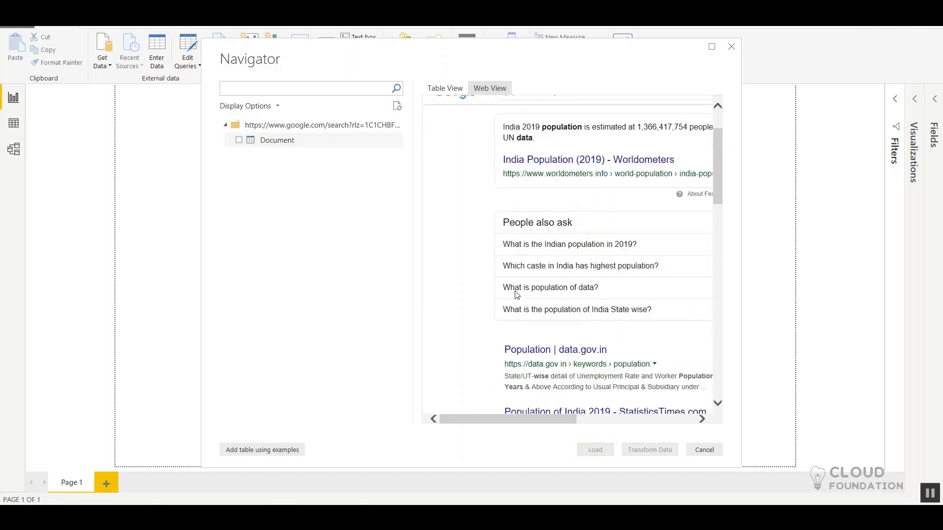
{"action": "scroll", "coordinate": [516, 295], "scroll_direction": "up", "scroll_amount": 2}
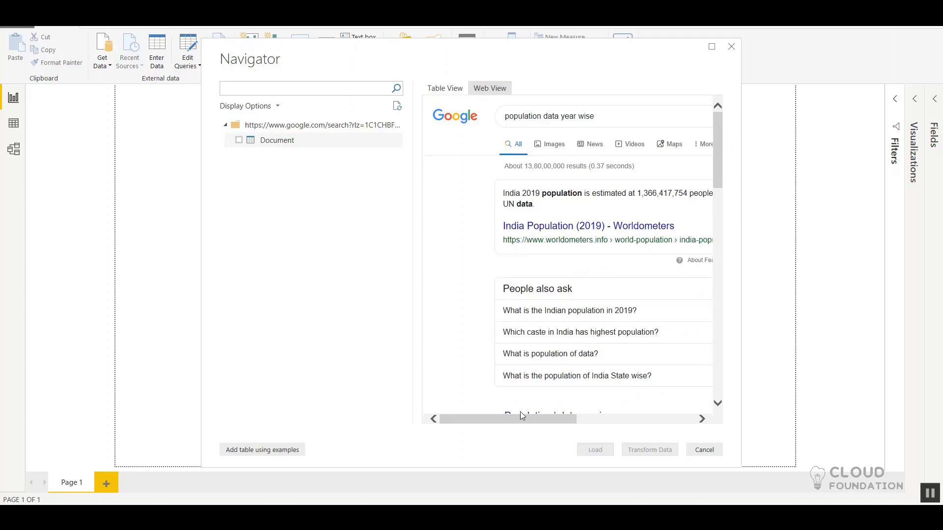
{"action": "mouse_move", "coordinate": [520, 417]}
{"action": "left_mouse_down"}
{"action": "mouse_move", "coordinate": [643, 401]}
{"action": "mouse_move", "coordinate": [521, 408]}
{"action": "left_mouse_up"}
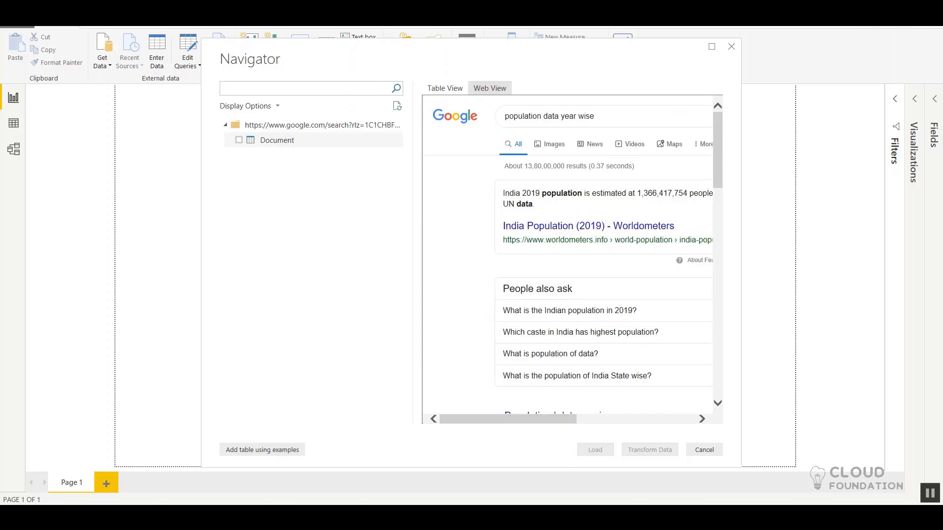
Step: Switch to the browser and open the search result "Population of India 2019 - StatisticsTimes.com"
{"action": "mouse_move", "coordinate": [319, 517]}
{"action": "left_click", "coordinate": [319, 467]}
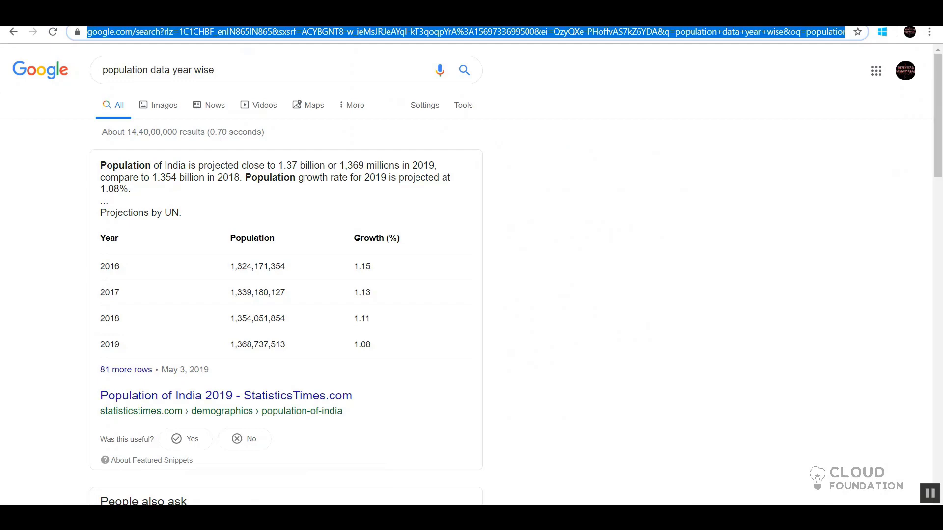
{"action": "scroll", "coordinate": [528, 373], "scroll_direction": "down", "scroll_amount": 2}
{"action": "scroll", "coordinate": [529, 372], "scroll_direction": "up", "scroll_amount": 1}
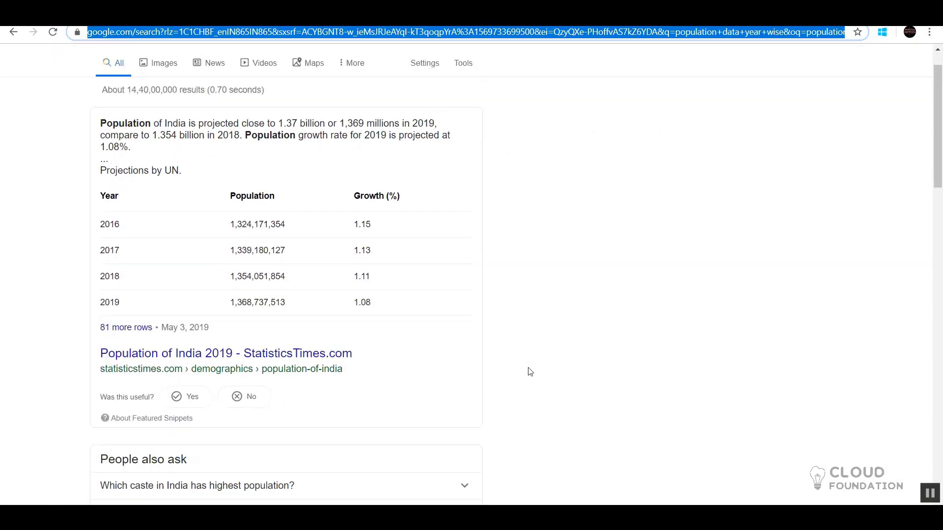
{"action": "scroll", "coordinate": [529, 372], "scroll_direction": "up", "scroll_amount": 1}
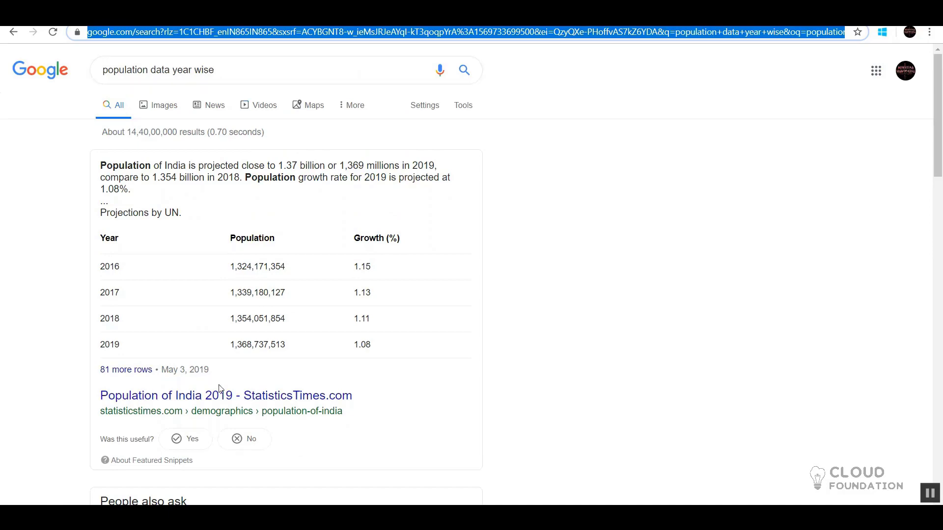
{"action": "left_click", "coordinate": [214, 396]}
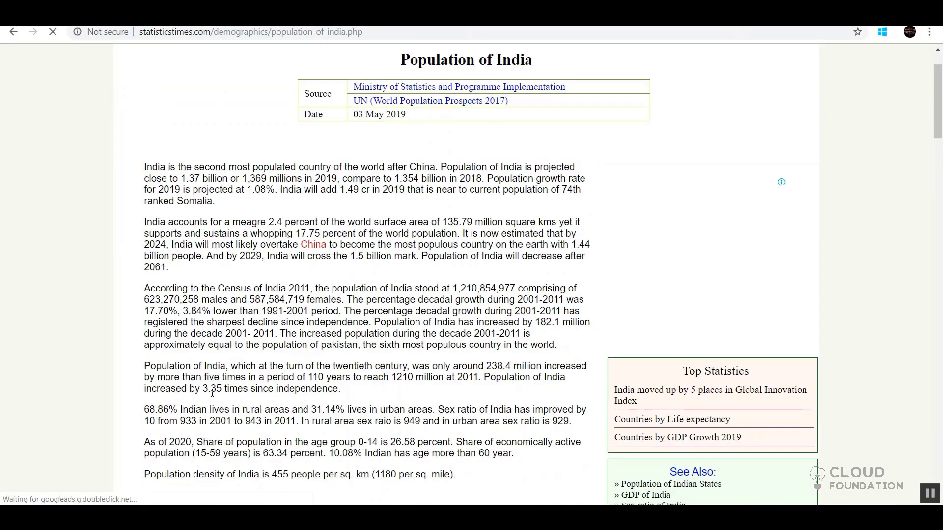
Step: Look through the page's population charts and census tables and copy the page's address
{"action": "scroll", "coordinate": [213, 393], "scroll_direction": "down", "scroll_amount": 8}
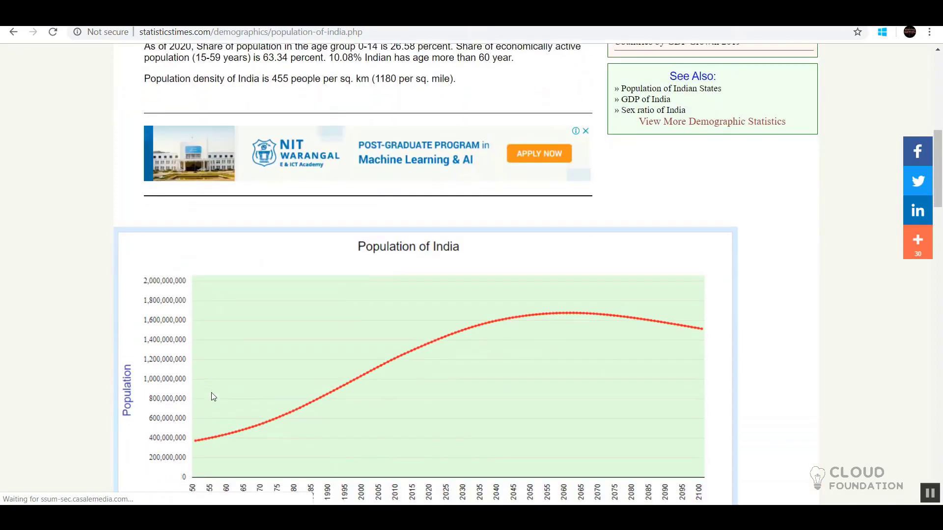
{"action": "scroll", "coordinate": [213, 397], "scroll_direction": "down", "scroll_amount": 8}
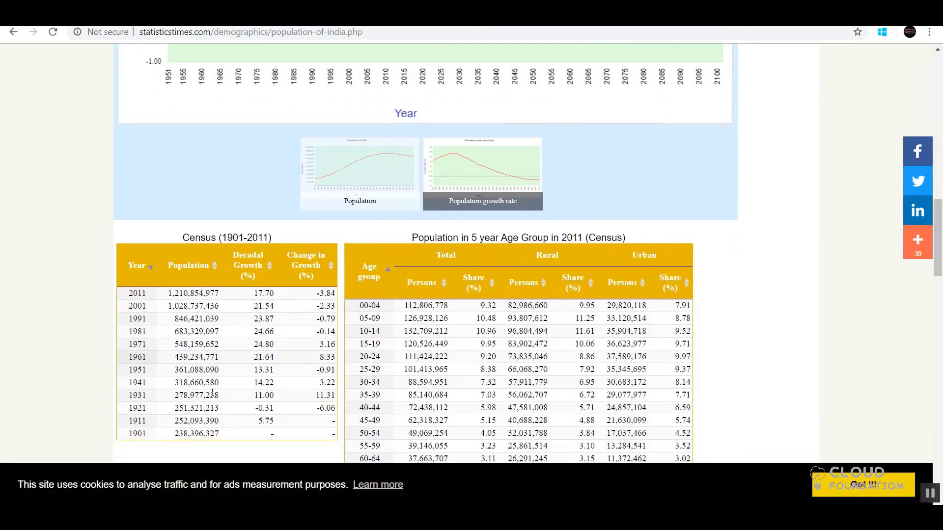
{"action": "scroll", "coordinate": [212, 393], "scroll_direction": "down", "scroll_amount": 2}
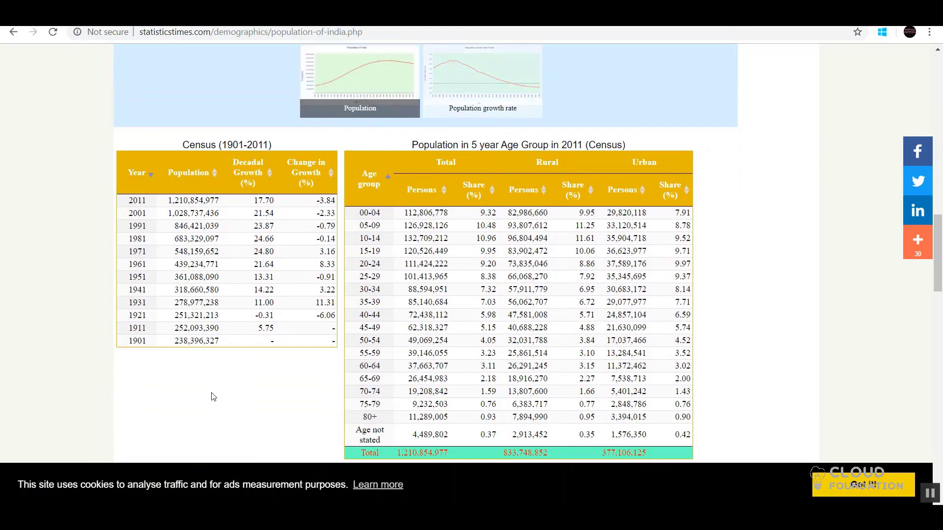
{"action": "scroll", "coordinate": [213, 397], "scroll_direction": "down", "scroll_amount": 1}
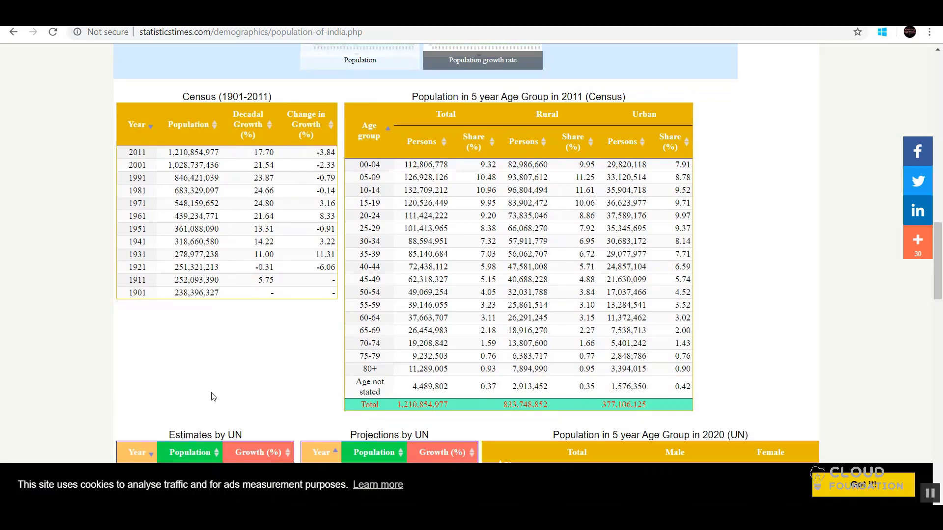
{"action": "scroll", "coordinate": [214, 397], "scroll_direction": "up", "scroll_amount": 5}
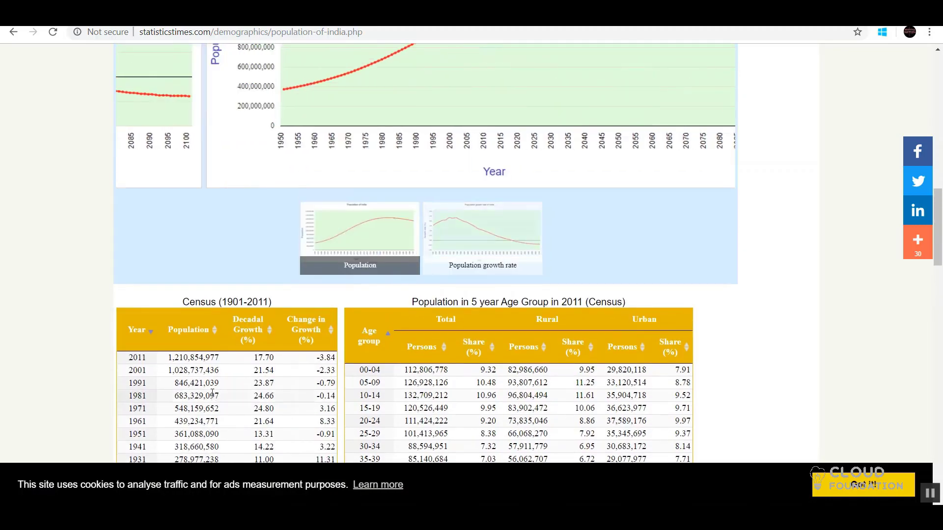
{"action": "key", "text": "super+Tab"}
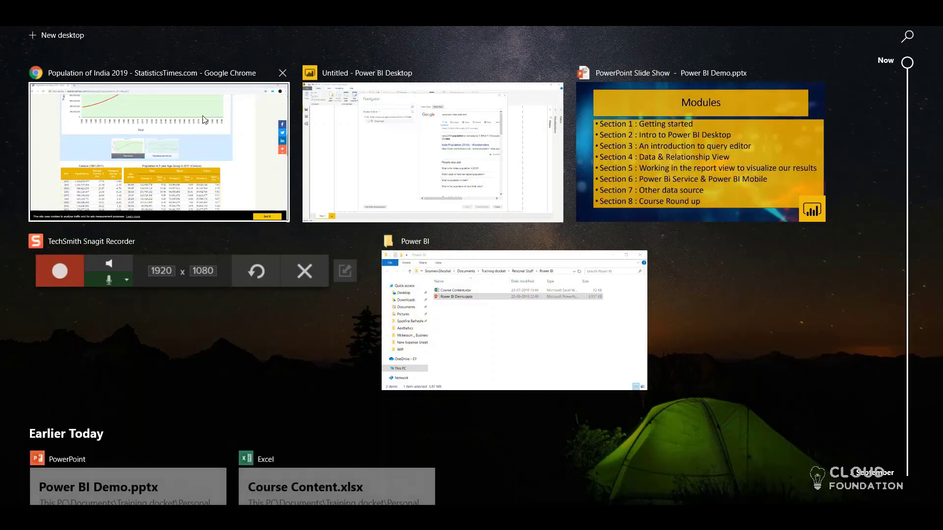
{"action": "left_click", "coordinate": [129, 153]}
{"action": "left_click", "coordinate": [382, 33]}
{"action": "key", "text": "ctrl+c"}
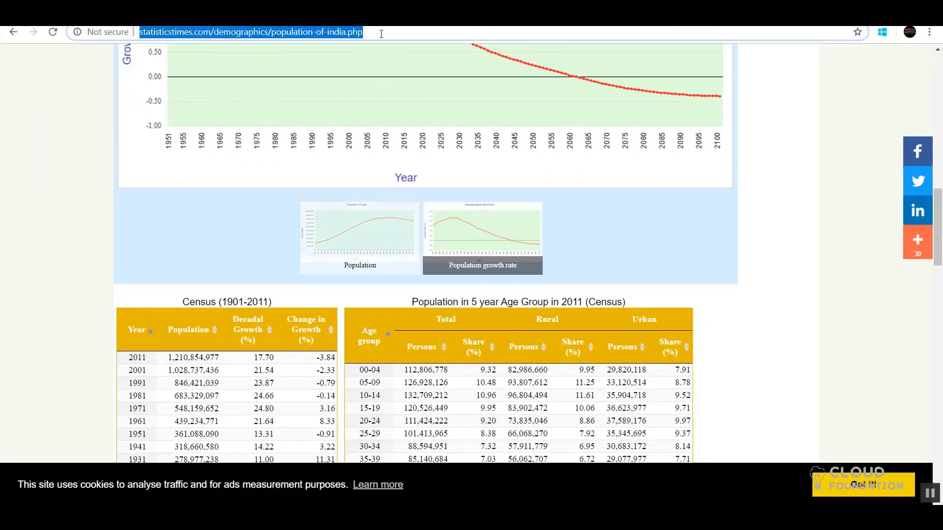
{"action": "left_click", "coordinate": [416, 517]}
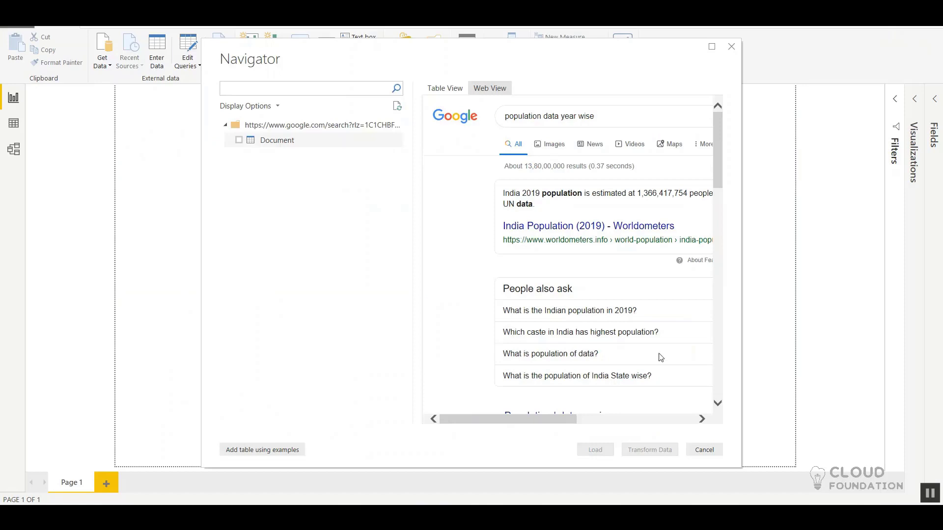
{"action": "left_click", "coordinate": [704, 449]}
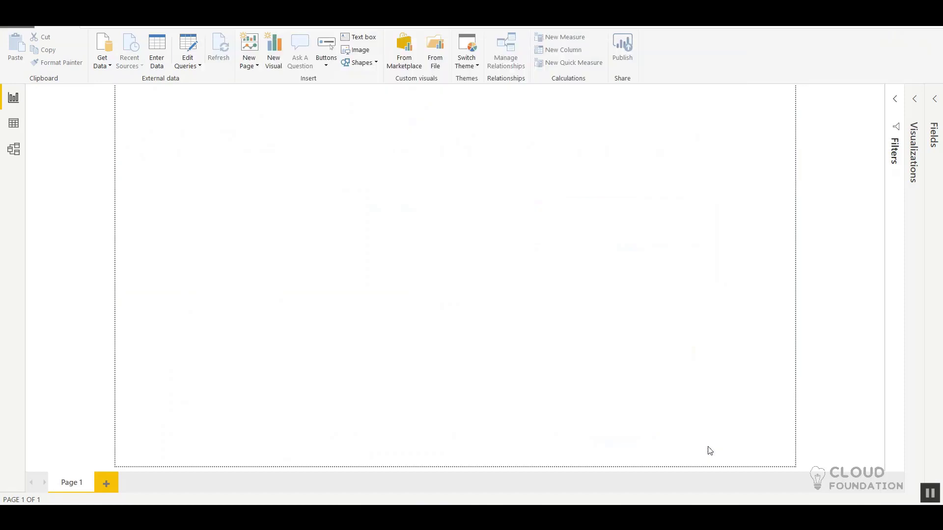
{"action": "left_click", "coordinate": [104, 65]}
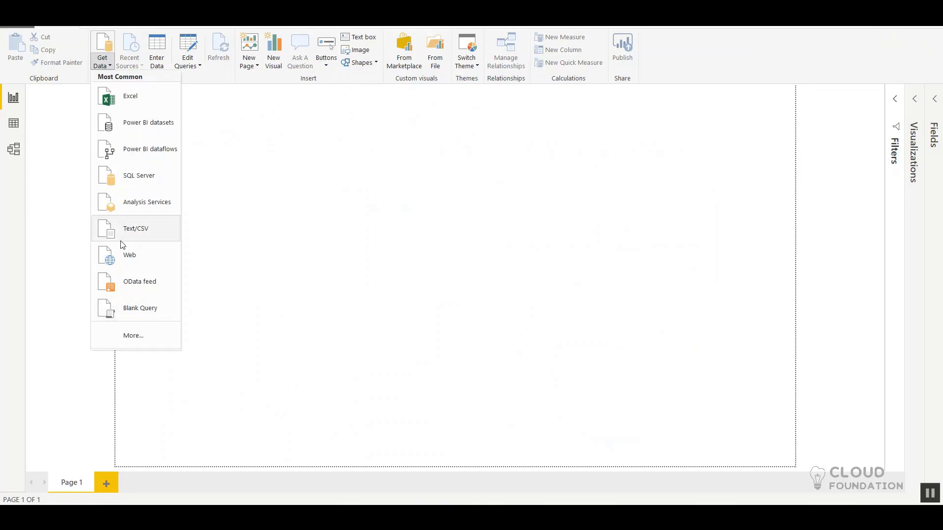
{"action": "left_click", "coordinate": [136, 265]}
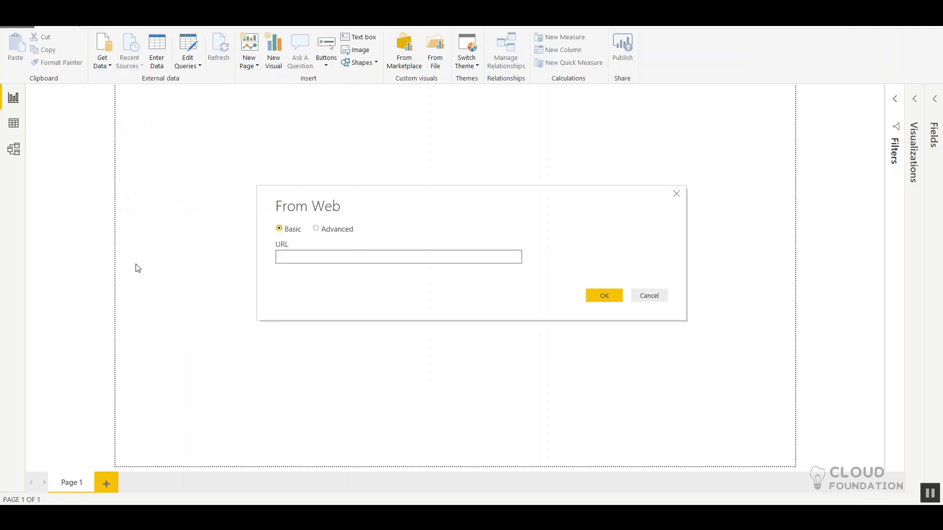
{"action": "key", "text": "ctrl+v"}
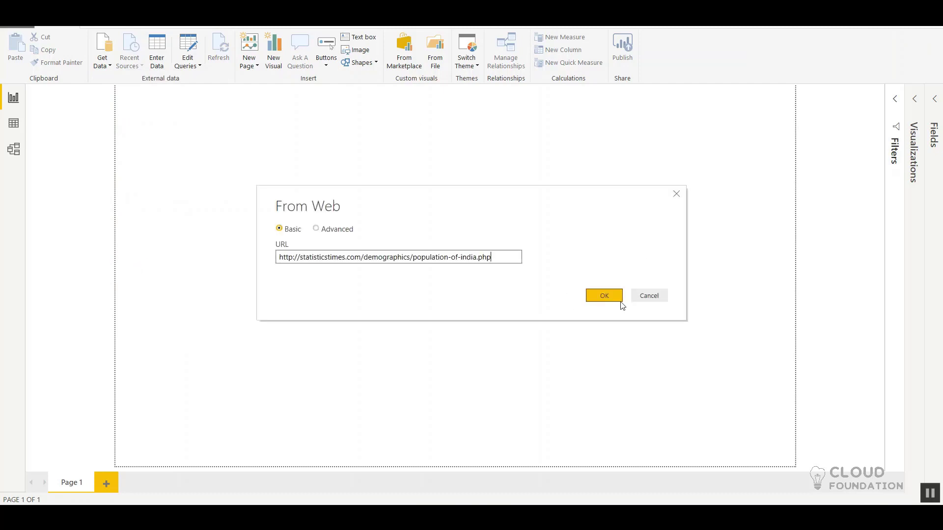
{"action": "left_click", "coordinate": [609, 297]}
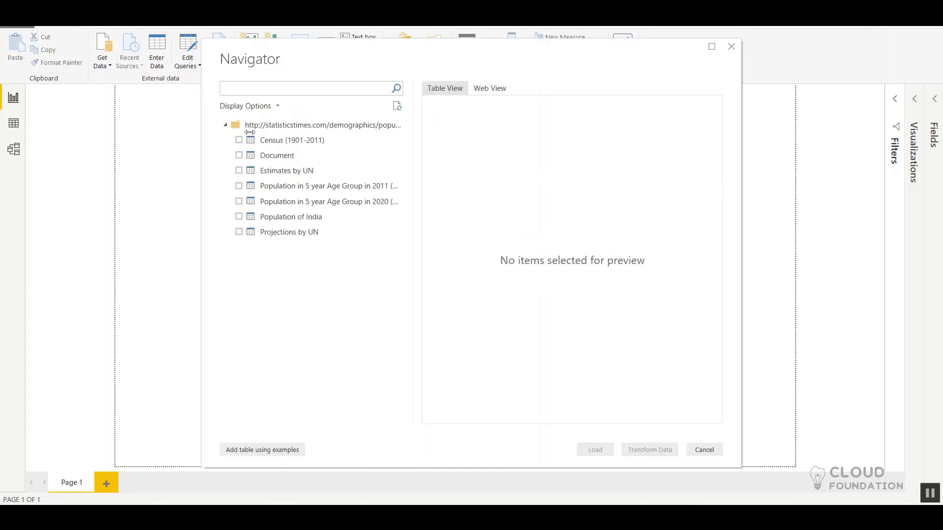
Step: Preview the Census (1901-2011), Document, Estimates by UN, both 5 year Age Group, and Population of India tables, leaving none selected for import
{"action": "left_click", "coordinate": [239, 141]}
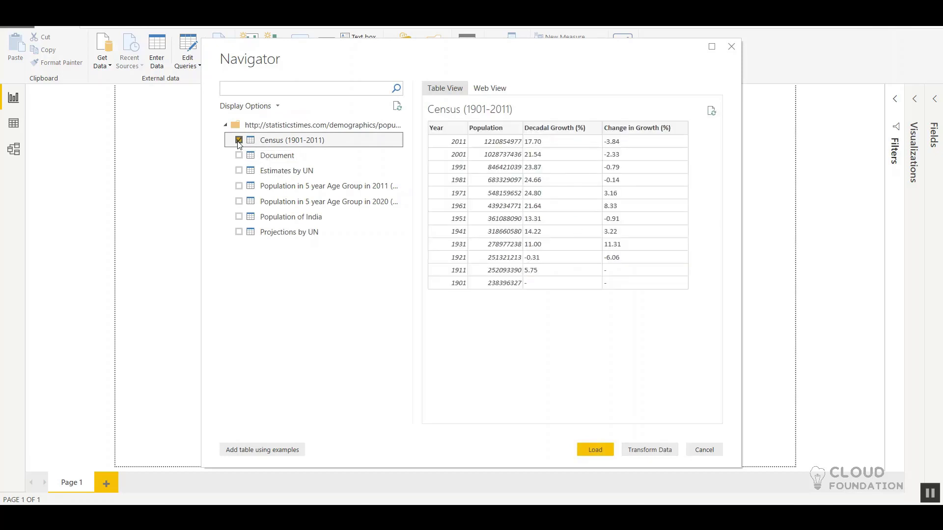
{"action": "left_click", "coordinate": [239, 141]}
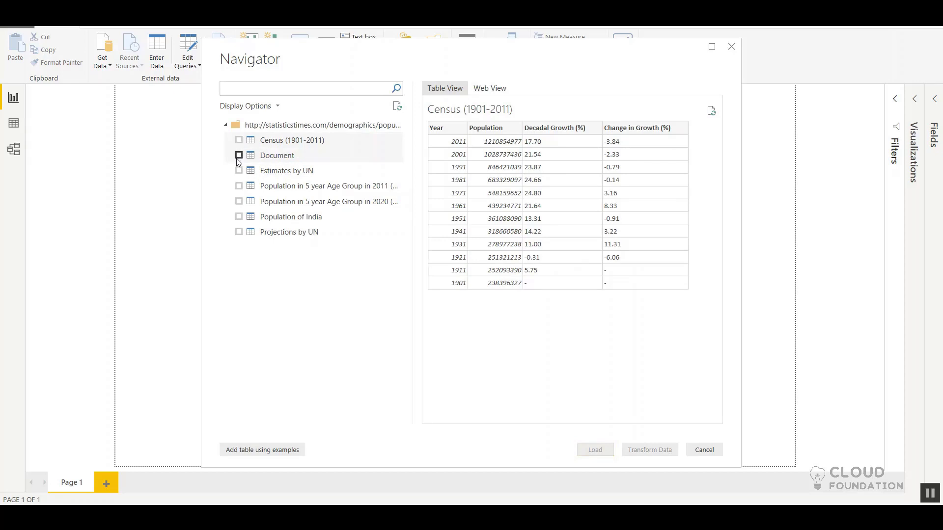
{"action": "left_click", "coordinate": [239, 156]}
{"action": "left_click", "coordinate": [238, 156]}
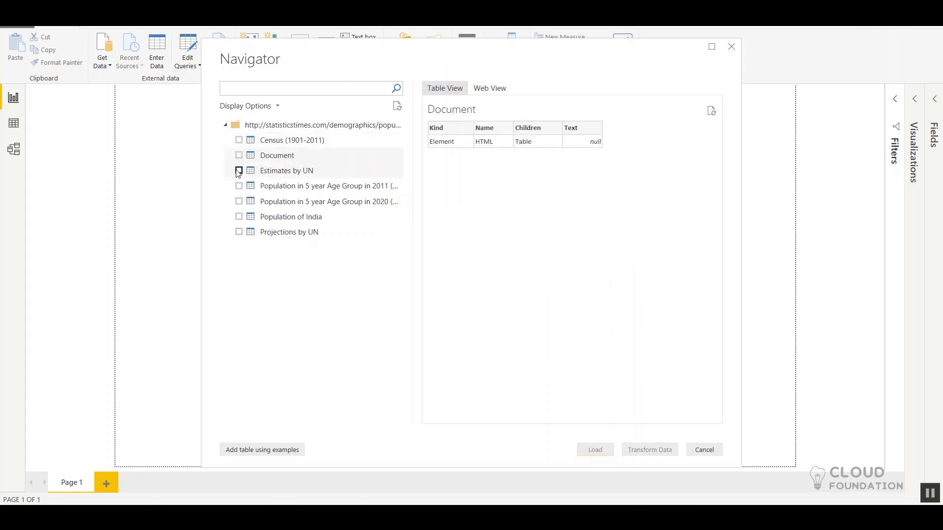
{"action": "left_click", "coordinate": [238, 171]}
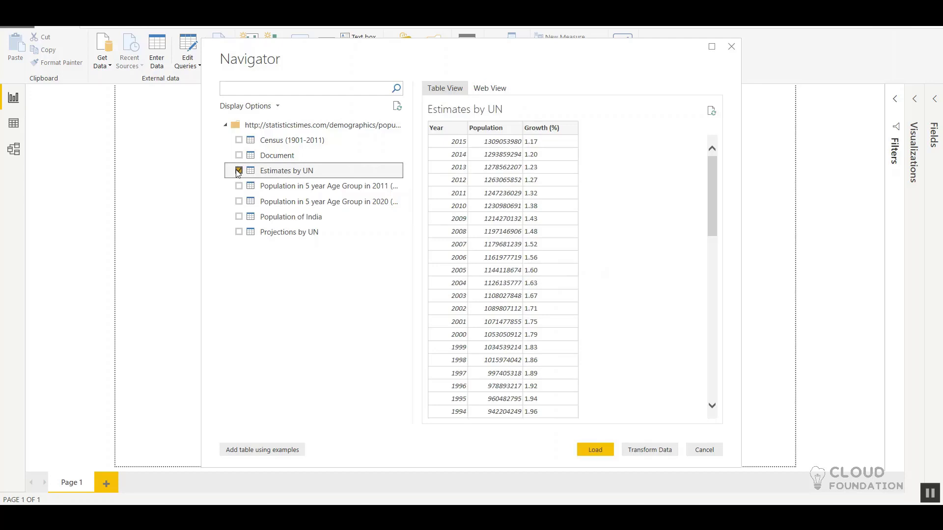
{"action": "left_click", "coordinate": [239, 170]}
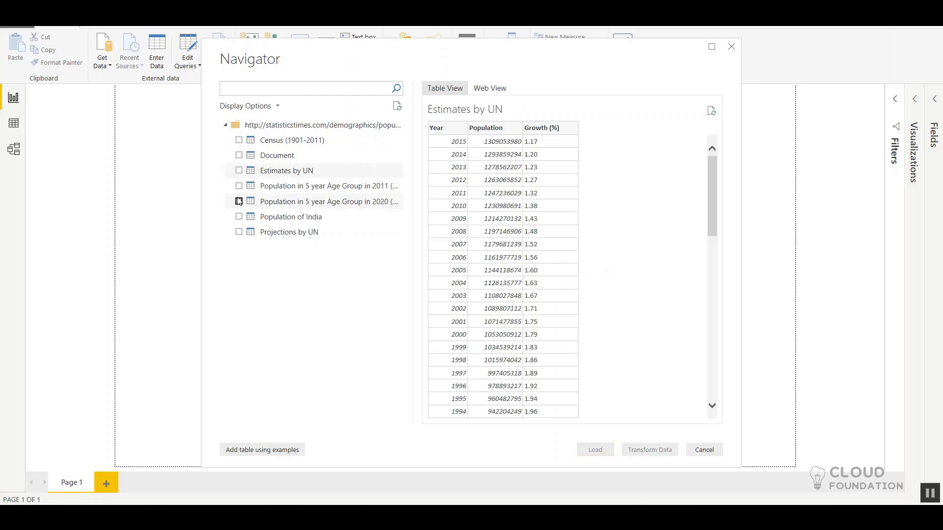
{"action": "left_click", "coordinate": [239, 186]}
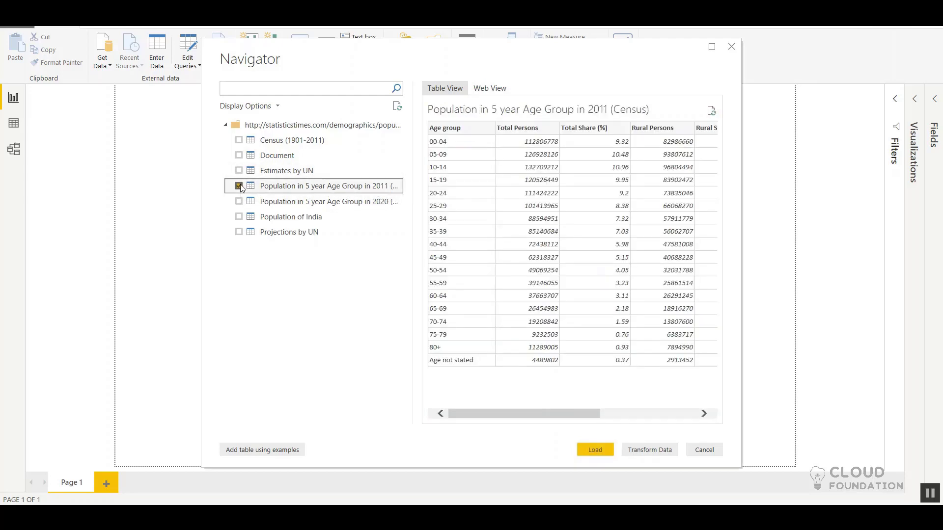
{"action": "left_click", "coordinate": [236, 206]}
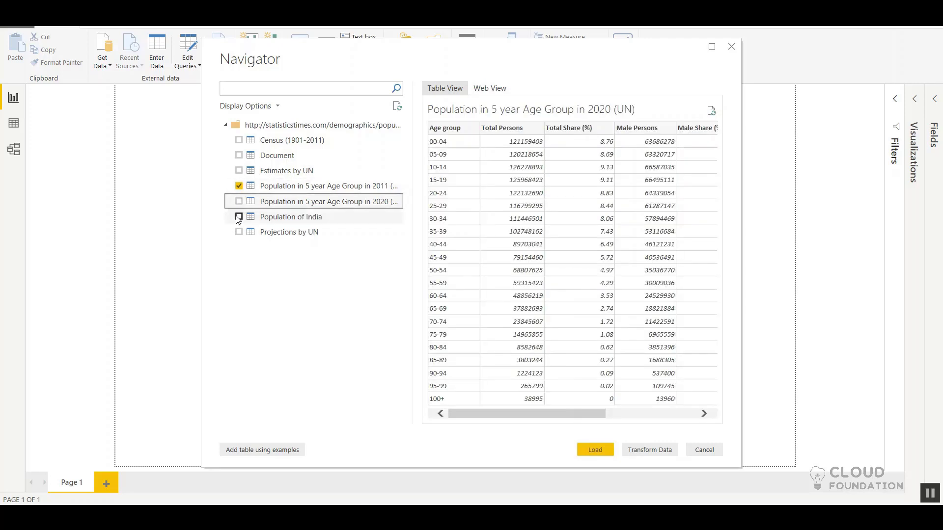
{"action": "left_click", "coordinate": [238, 217]}
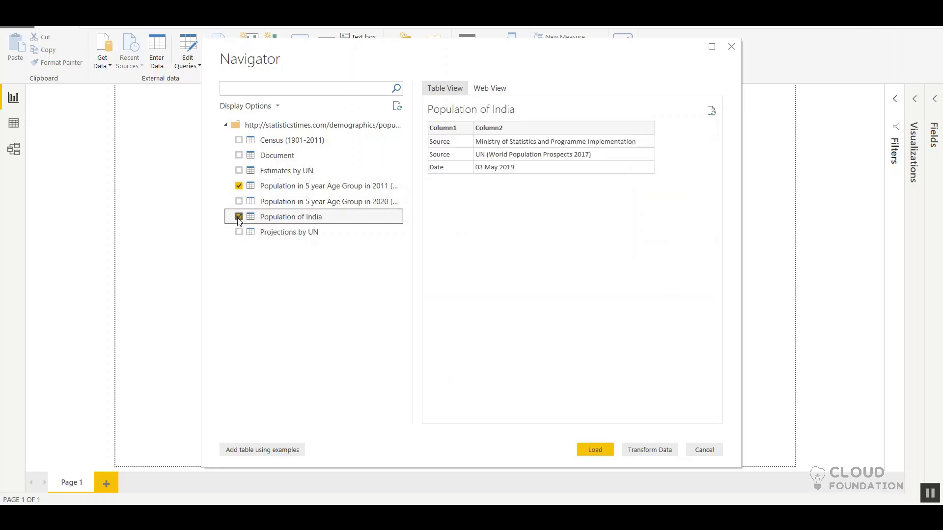
{"action": "left_click", "coordinate": [238, 186]}
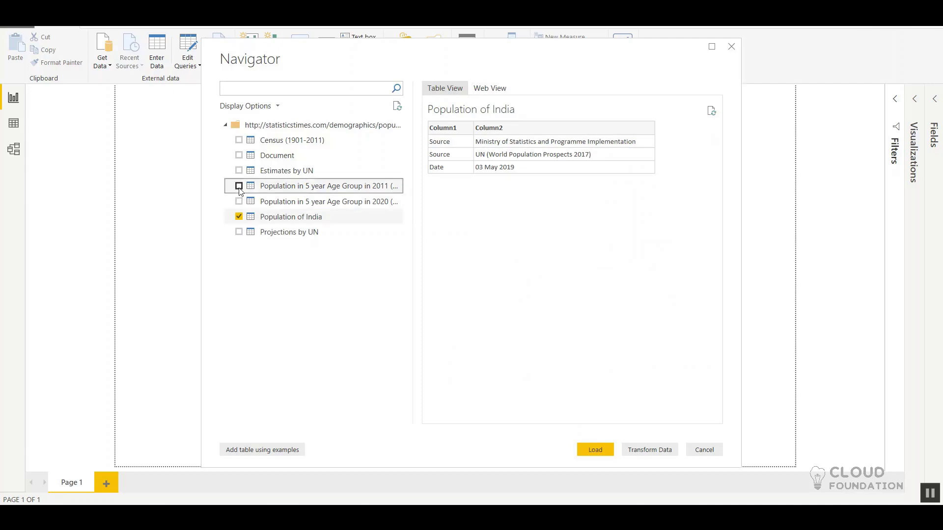
{"action": "left_click", "coordinate": [239, 217]}
Step: Preview the Projections by UN table, look through its yearly population and growth rows, and leave it unselected
{"action": "left_click", "coordinate": [238, 231]}
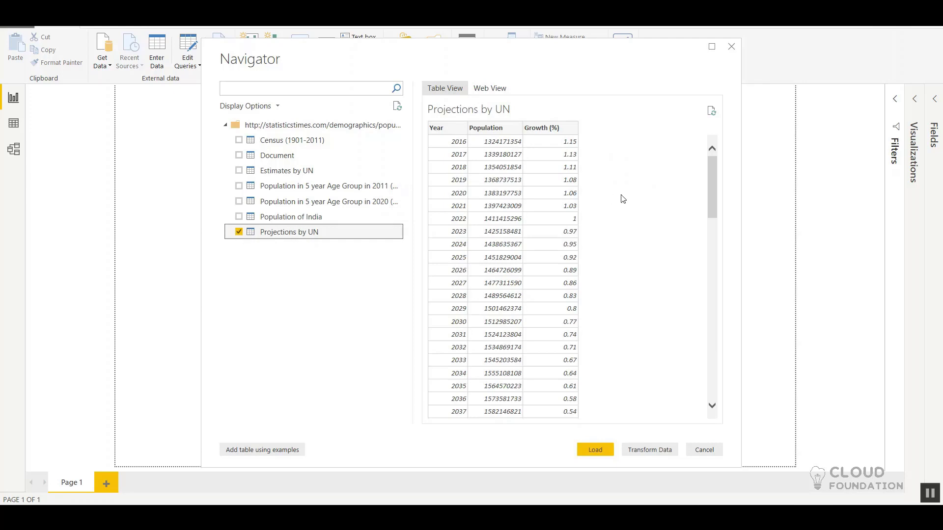
{"action": "scroll", "coordinate": [623, 198], "scroll_direction": "down", "scroll_amount": 7}
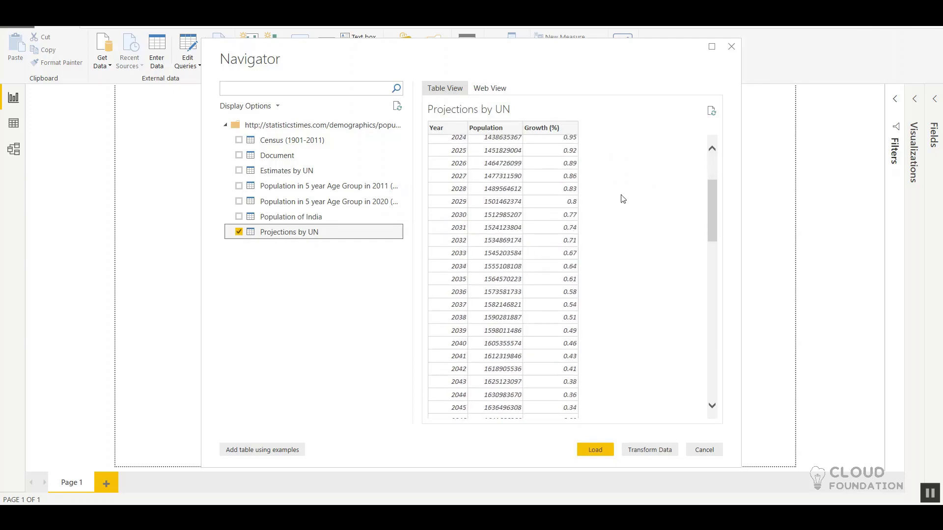
{"action": "scroll", "coordinate": [622, 198], "scroll_direction": "down", "scroll_amount": 14}
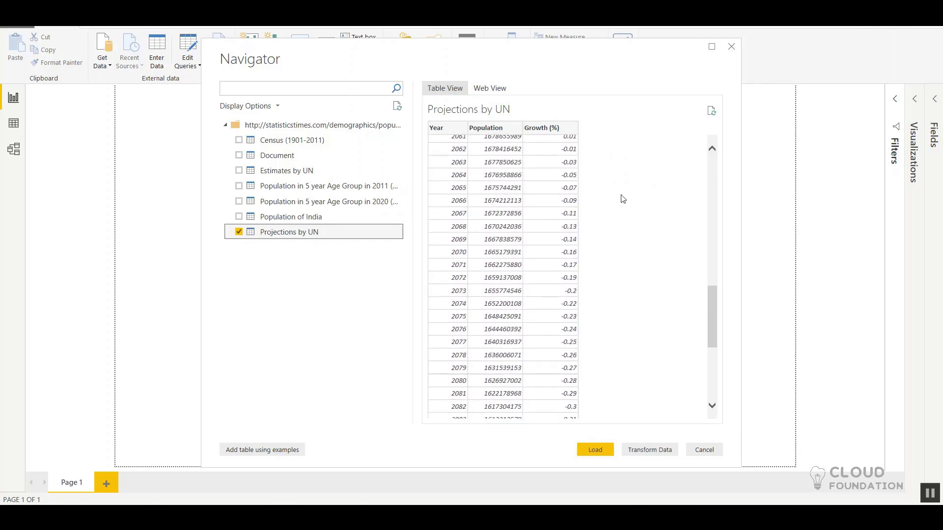
{"action": "scroll", "coordinate": [622, 199], "scroll_direction": "up", "scroll_amount": 20}
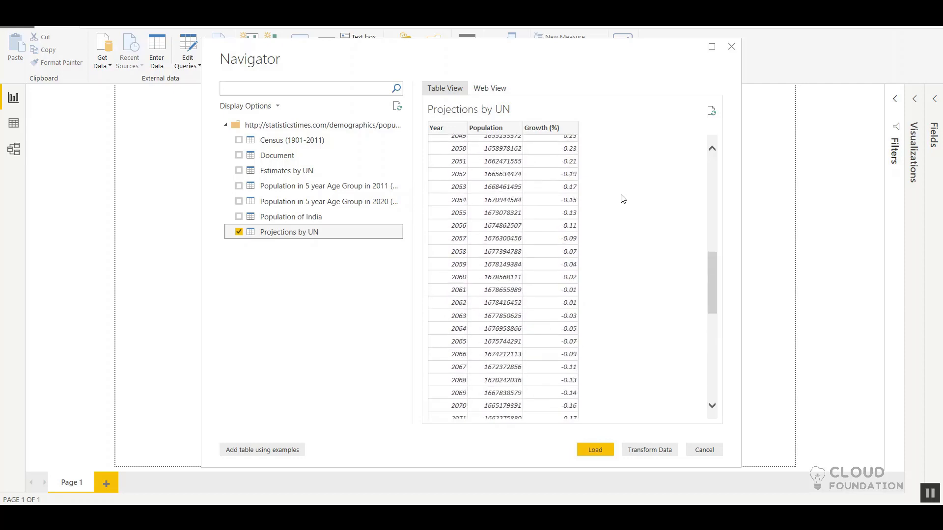
{"action": "scroll", "coordinate": [622, 198], "scroll_direction": "down", "scroll_amount": 1}
{"action": "scroll", "coordinate": [623, 198], "scroll_direction": "up", "scroll_amount": 1}
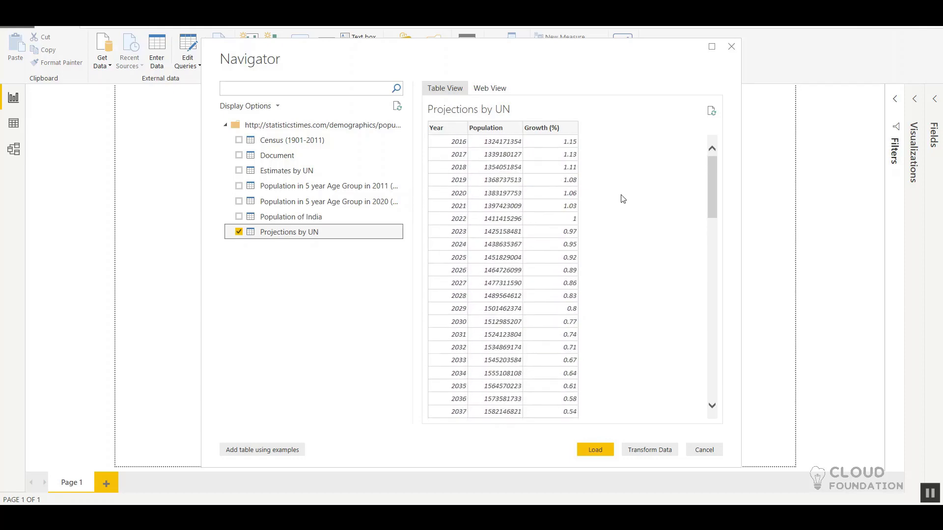
{"action": "scroll", "coordinate": [622, 199], "scroll_direction": "down", "scroll_amount": 1}
{"action": "scroll", "coordinate": [623, 199], "scroll_direction": "up", "scroll_amount": 1}
{"action": "left_click", "coordinate": [623, 199]}
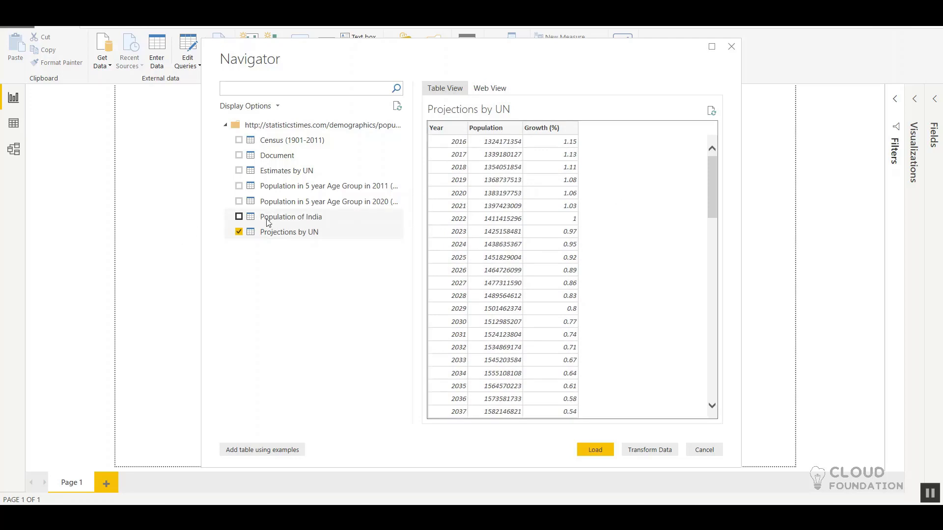
{"action": "left_click", "coordinate": [238, 232]}
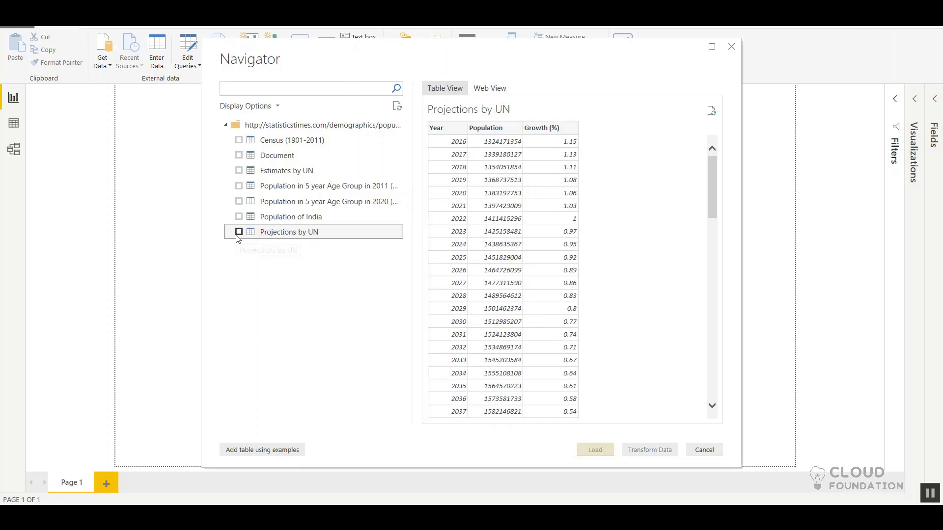
Step: Compare the previews of the Estimates by UN and Projections by UN tables
{"action": "left_click", "coordinate": [243, 173]}
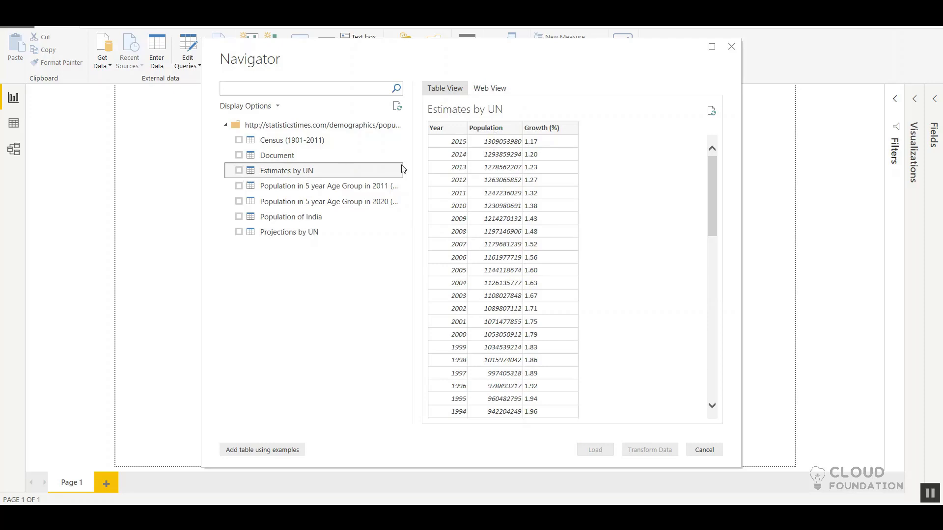
{"action": "left_click", "coordinate": [275, 235]}
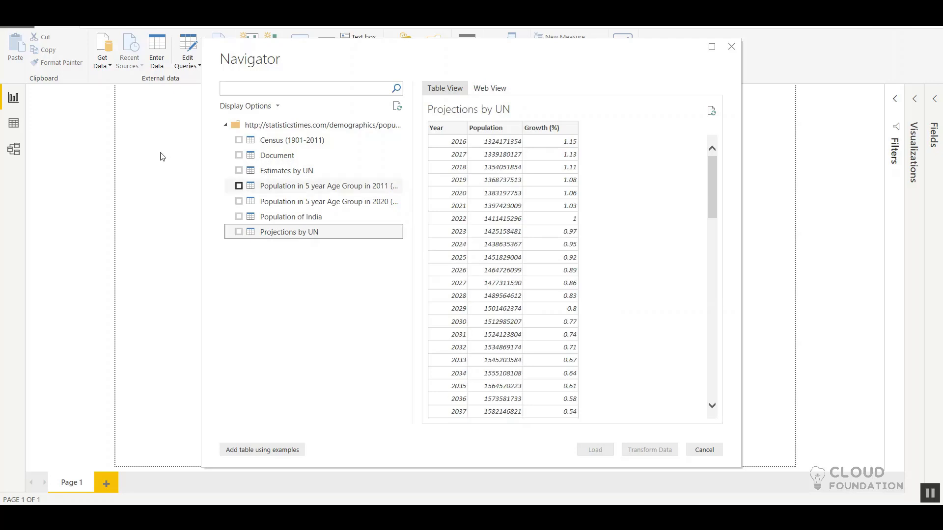
{"action": "left_click", "coordinate": [273, 178]}
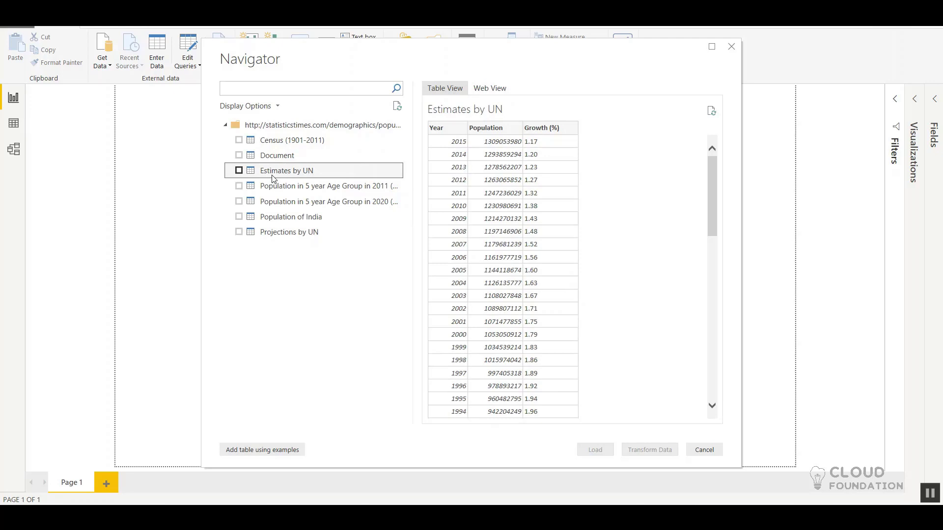
Step: Load only the Estimates by UN table into the report and expand the list of its fields
{"action": "left_click", "coordinate": [239, 171]}
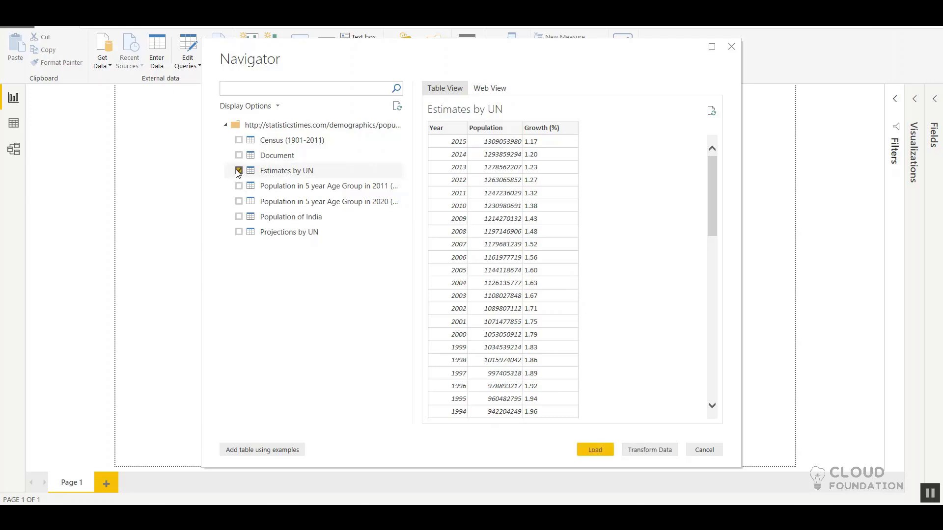
{"action": "left_click", "coordinate": [595, 451]}
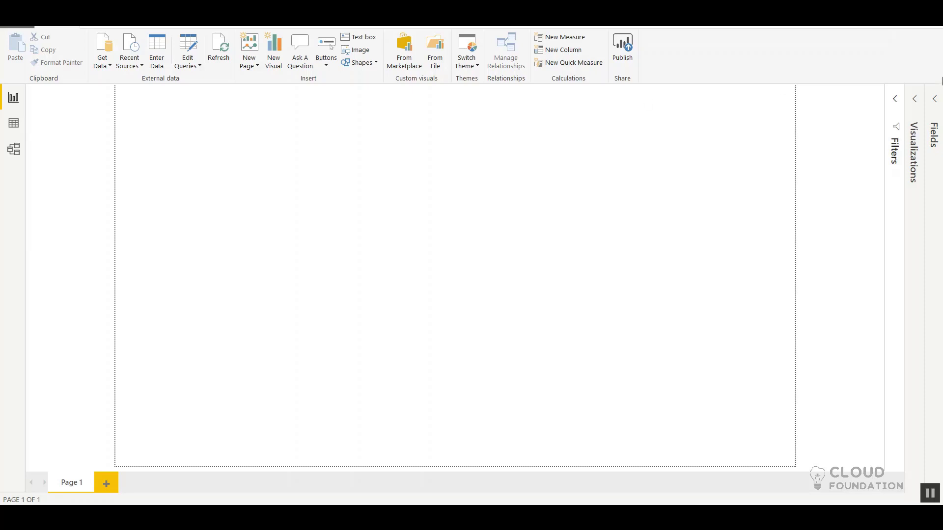
{"action": "left_click", "coordinate": [936, 100]}
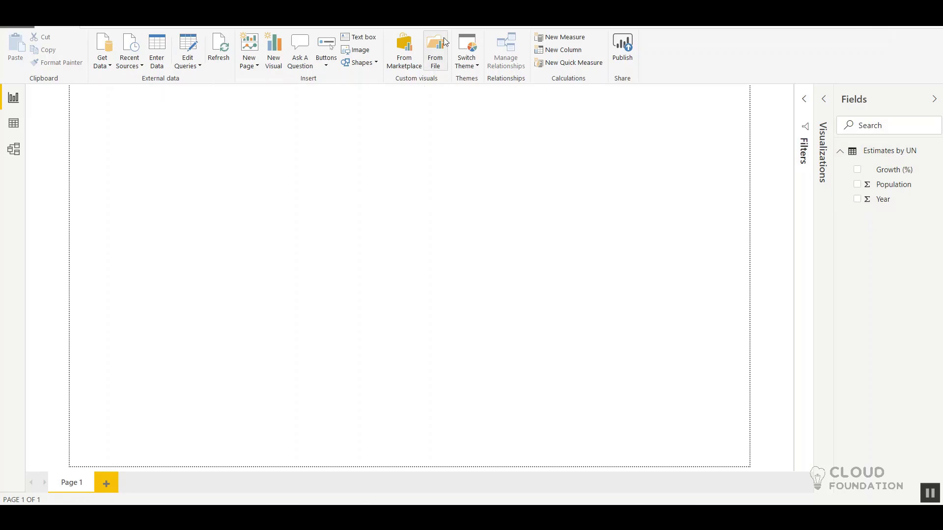
Step: Open the query editor and review the Source, Navigation and Changed Type applied steps of the Estimates by UN query
{"action": "left_click", "coordinate": [185, 45]}
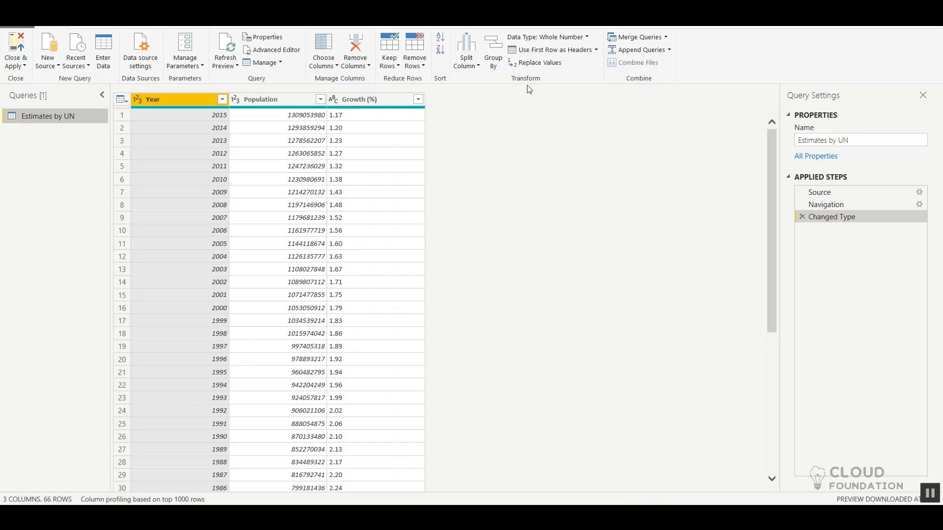
{"action": "left_click", "coordinate": [817, 196]}
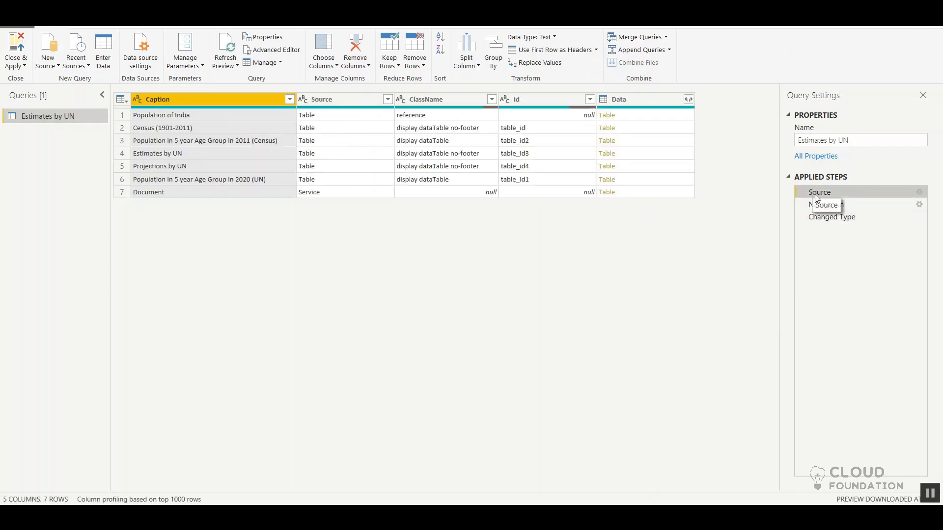
{"action": "left_click", "coordinate": [829, 208]}
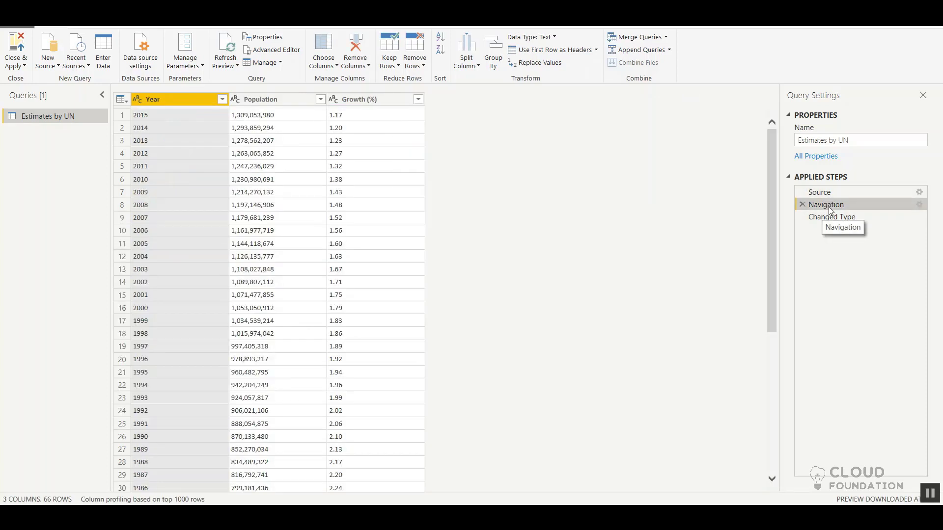
{"action": "left_click", "coordinate": [831, 217]}
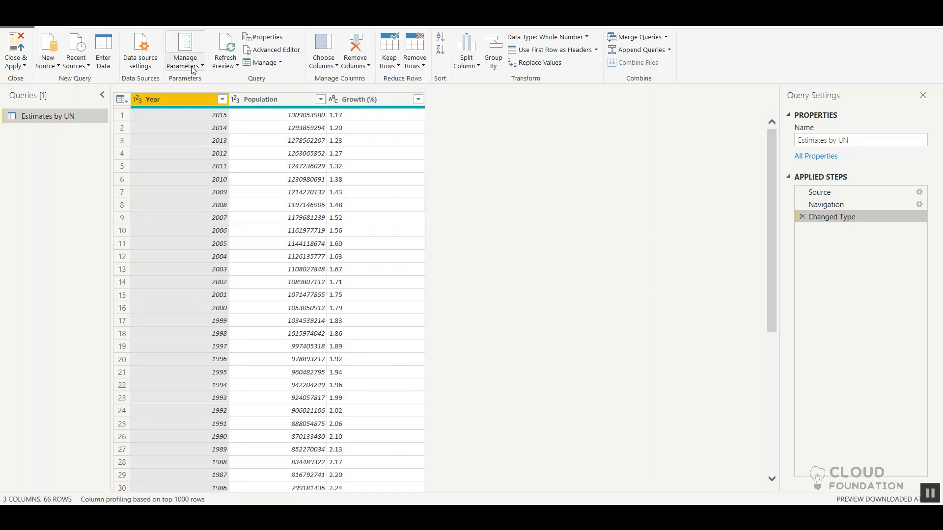
Step: Examine the Estimates by UN query's M code in the Advanced Editor, from source URL to type changes, and close it without editing
{"action": "left_click", "coordinate": [292, 50]}
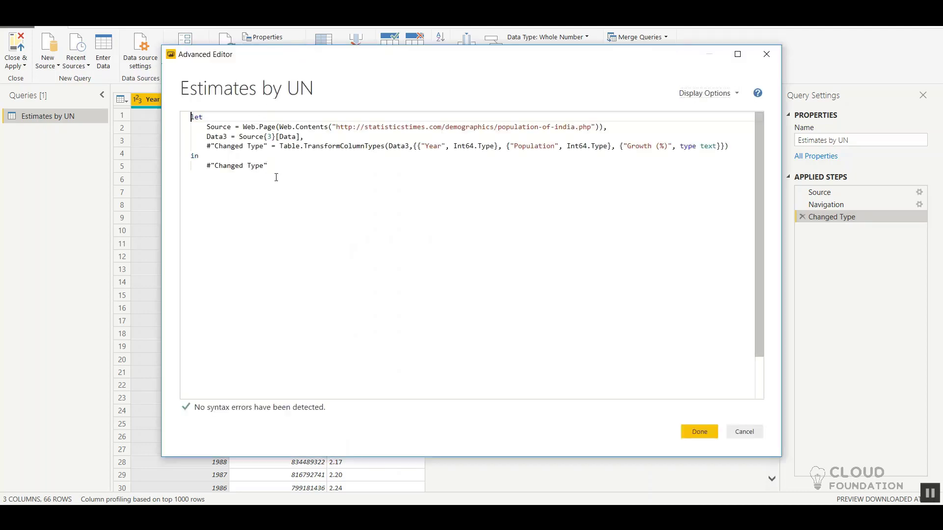
{"action": "left_click_drag", "start_coordinate": [268, 167], "coordinate": [183, 116]}
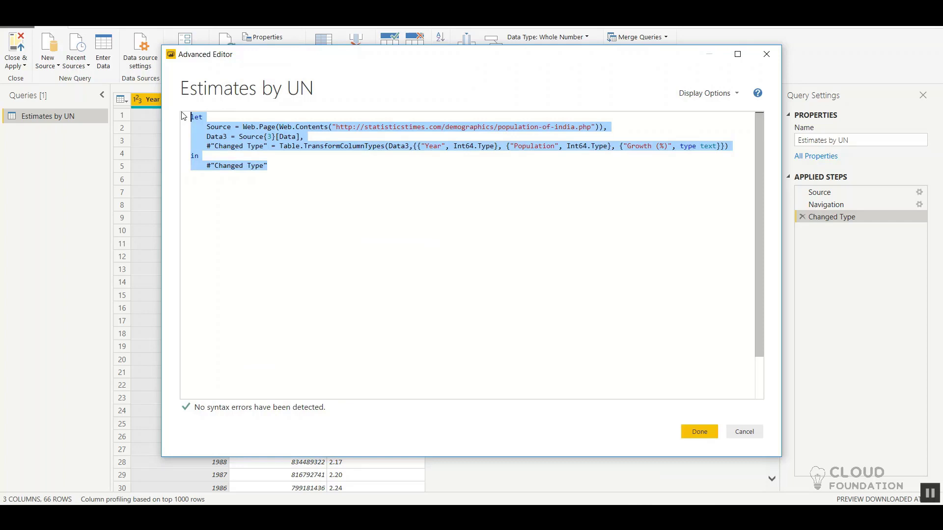
{"action": "left_click_drag", "start_coordinate": [183, 116], "coordinate": [238, 126]}
{"action": "left_click_drag", "start_coordinate": [336, 126], "coordinate": [605, 126]}
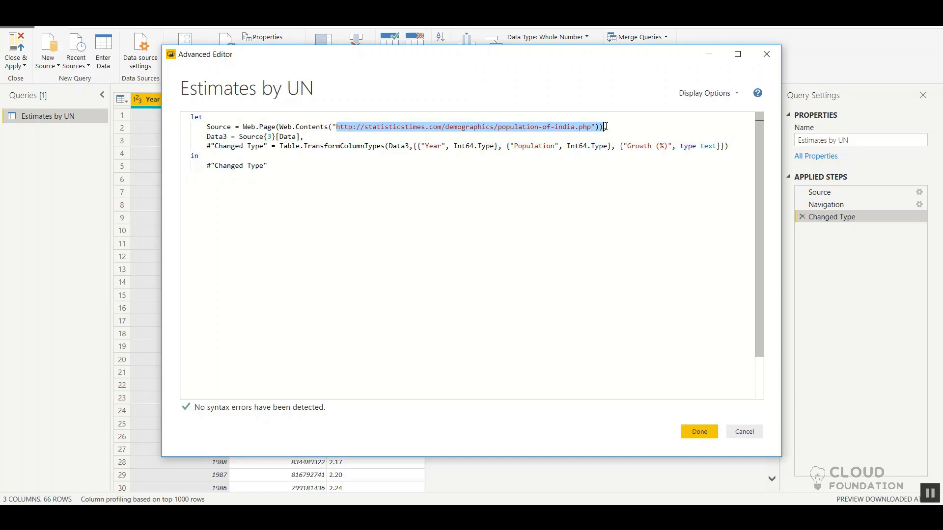
{"action": "left_click", "coordinate": [238, 135]}
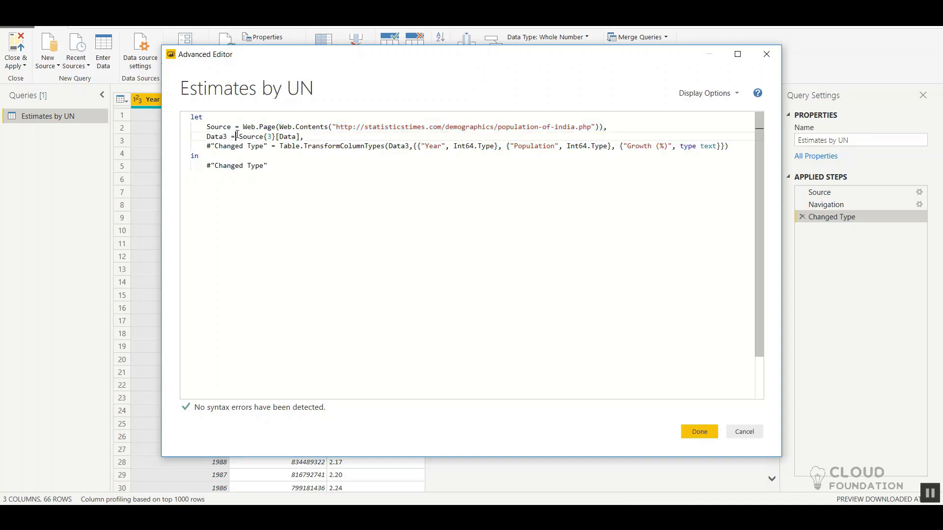
{"action": "left_click_drag", "start_coordinate": [255, 137], "coordinate": [298, 138]}
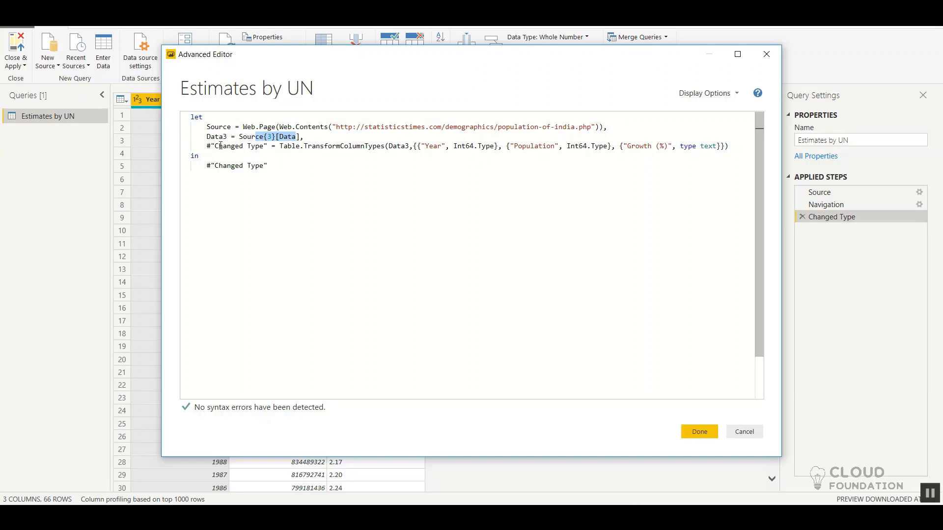
{"action": "left_click_drag", "start_coordinate": [206, 146], "coordinate": [382, 155]}
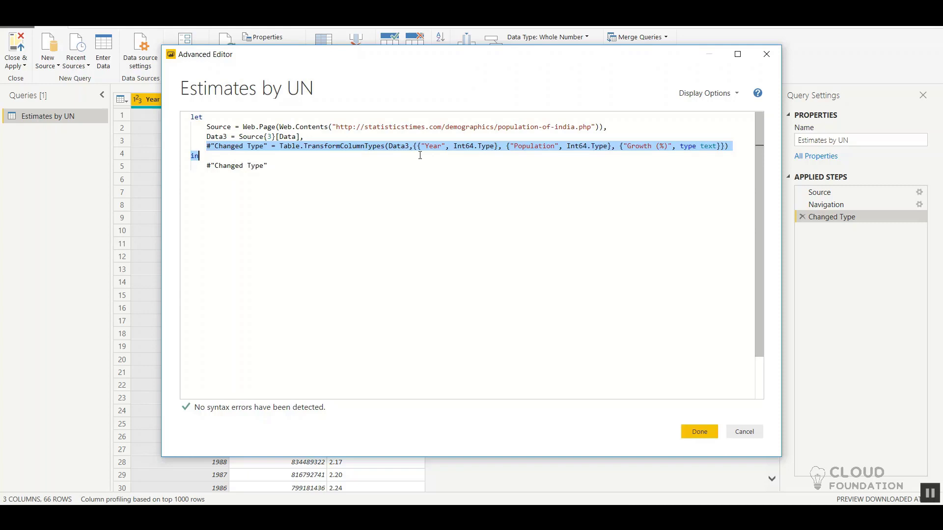
{"action": "left_click_drag", "start_coordinate": [419, 155], "coordinate": [494, 167]}
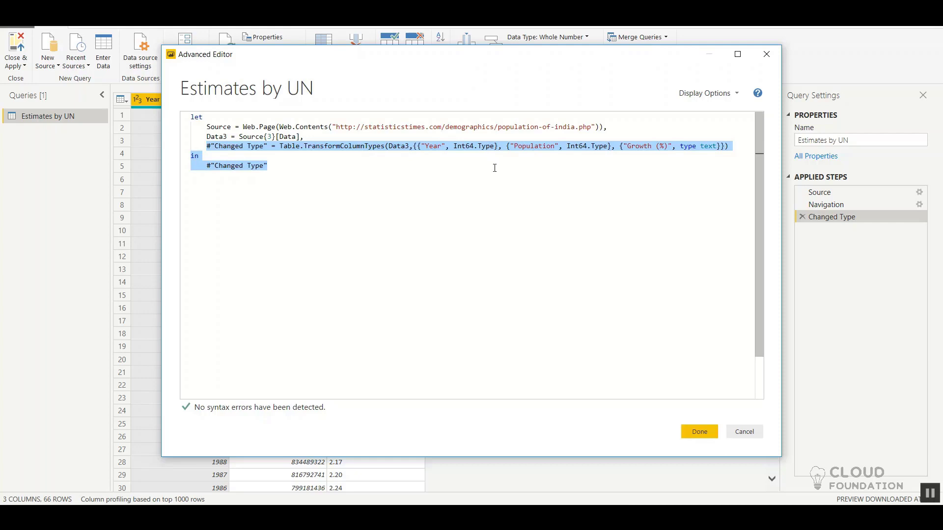
{"action": "left_click", "coordinate": [745, 432]}
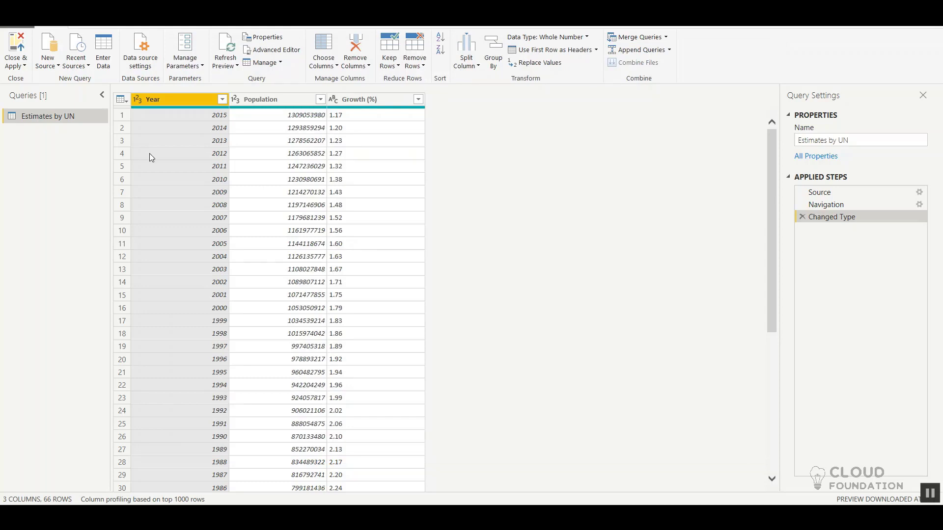
Step: Close the query editor without applying changes and add an enlarged clustered column chart to Page 1
{"action": "left_click", "coordinate": [16, 63]}
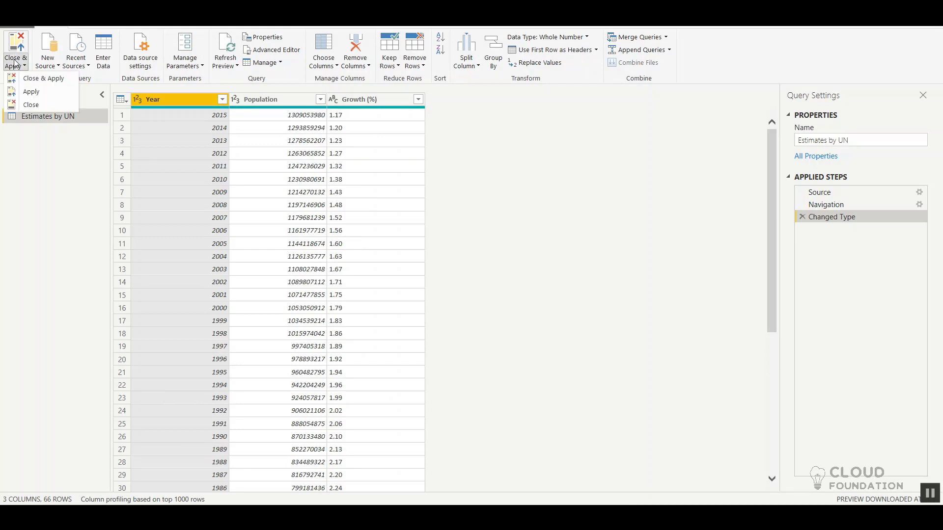
{"action": "left_click", "coordinate": [31, 105]}
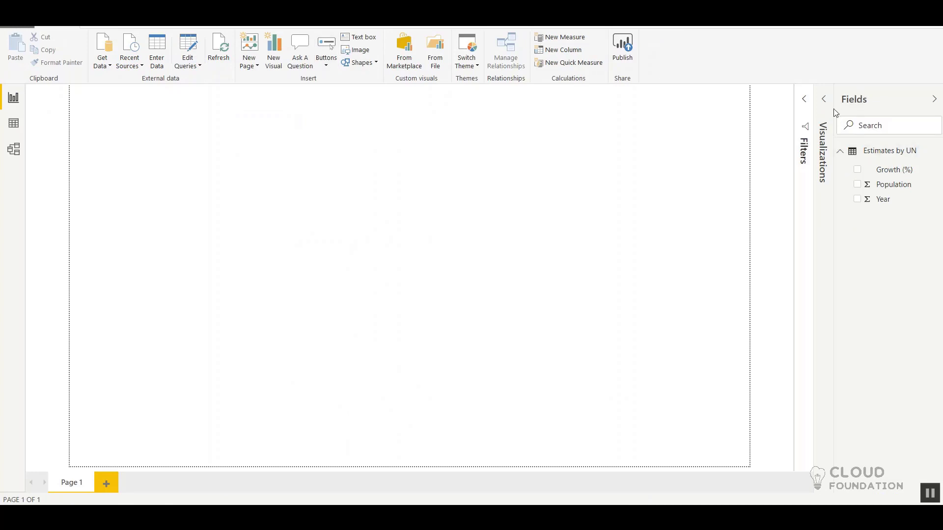
{"action": "left_click", "coordinate": [824, 100]}
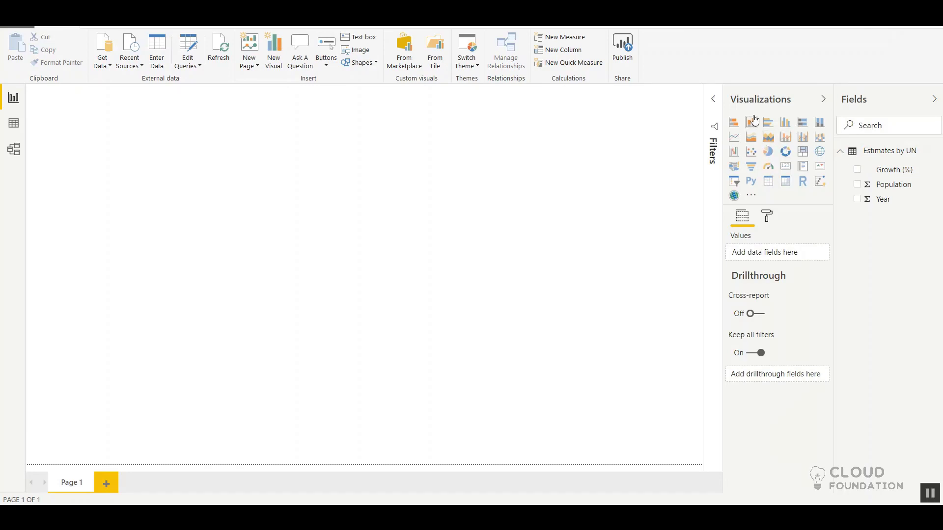
{"action": "left_click", "coordinate": [789, 125]}
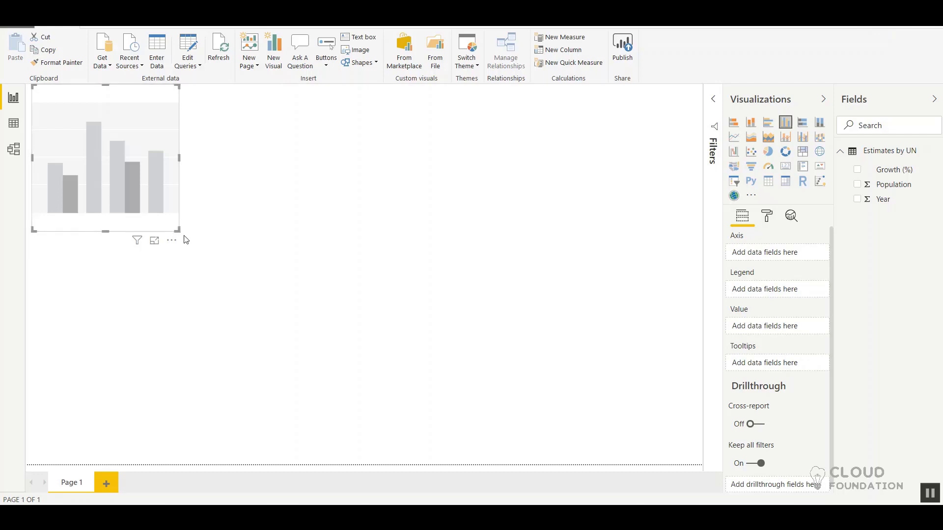
{"action": "left_click_drag", "start_coordinate": [178, 230], "coordinate": [598, 418]}
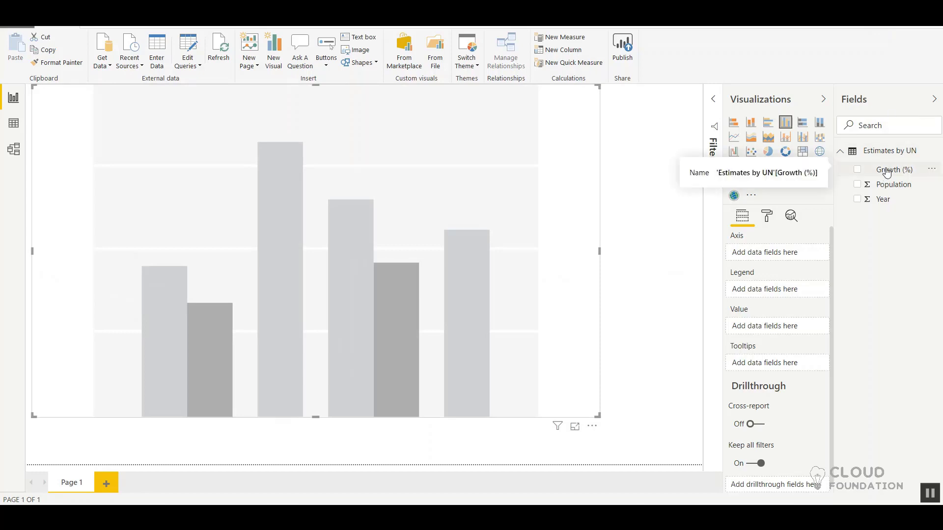
Step: Assign Year to the column chart's axis and Population to its value
{"action": "left_click_drag", "start_coordinate": [887, 172], "coordinate": [916, 227]}
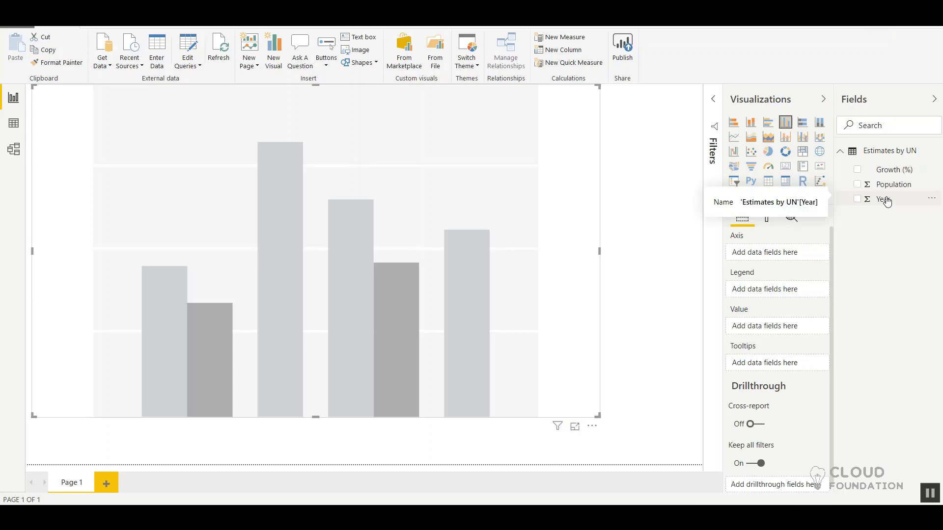
{"action": "left_click_drag", "start_coordinate": [886, 200], "coordinate": [775, 253]}
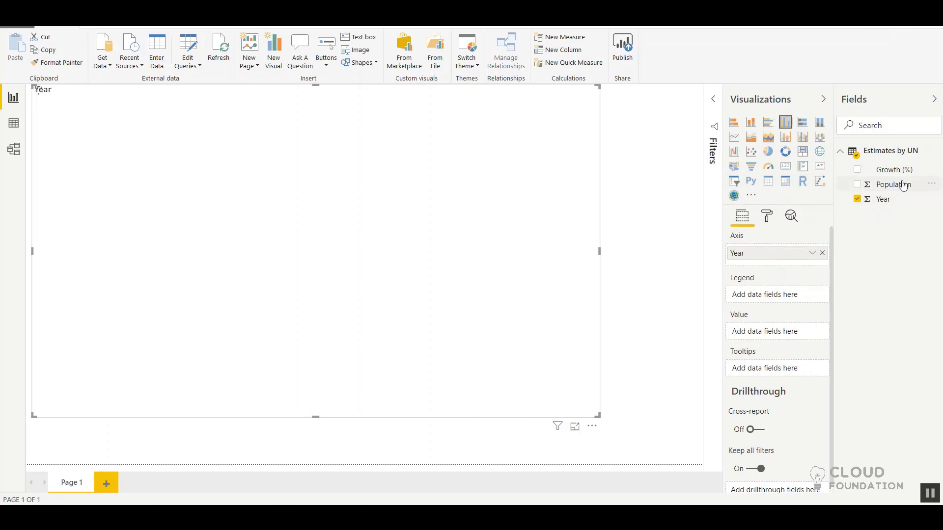
{"action": "left_click_drag", "start_coordinate": [899, 184], "coordinate": [791, 296]}
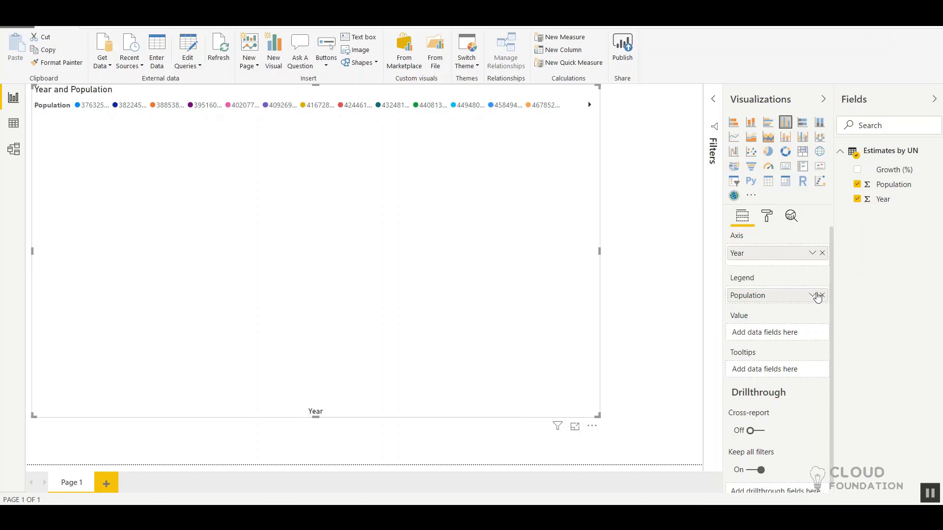
{"action": "left_click_drag", "start_coordinate": [770, 297], "coordinate": [774, 338]}
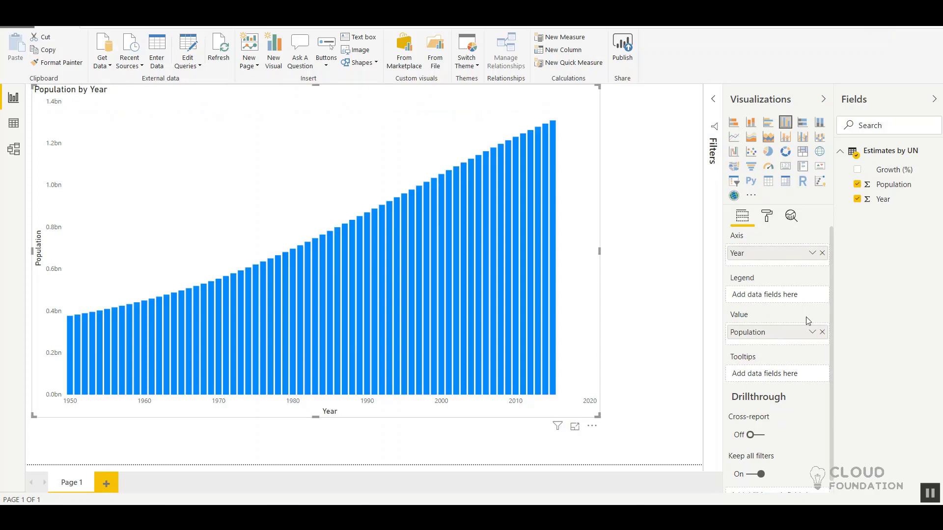
Step: Check the summarization options of the chart's Population value and view the Estimates by UN rows before returning to the report
{"action": "left_click", "coordinate": [812, 332]}
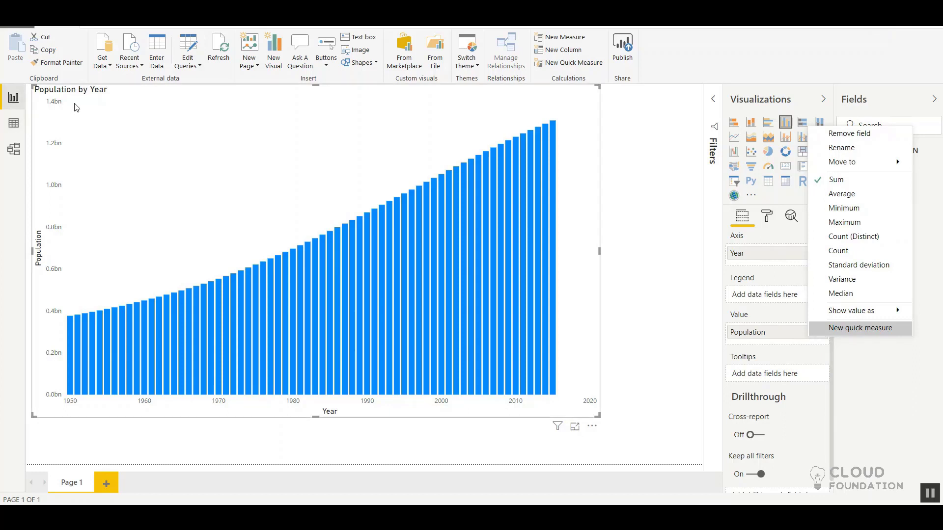
{"action": "left_click", "coordinate": [616, 209]}
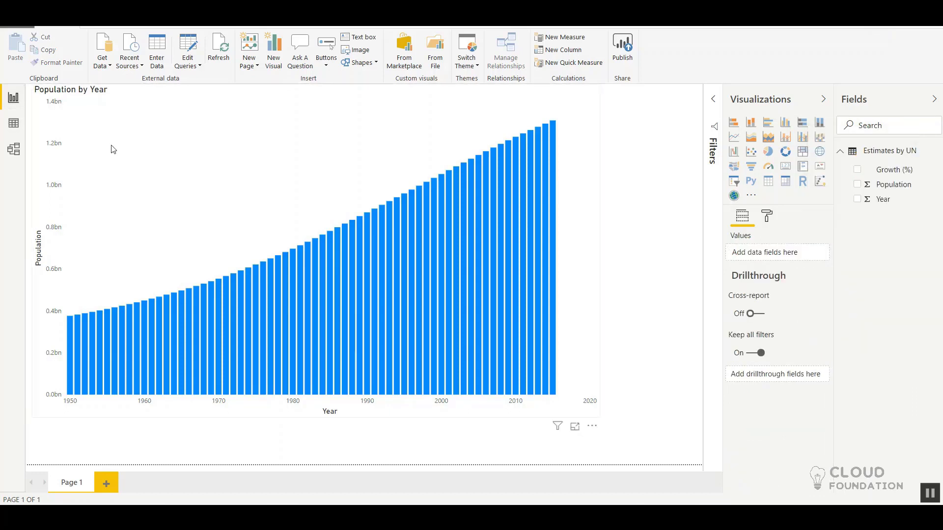
{"action": "left_click", "coordinate": [20, 120]}
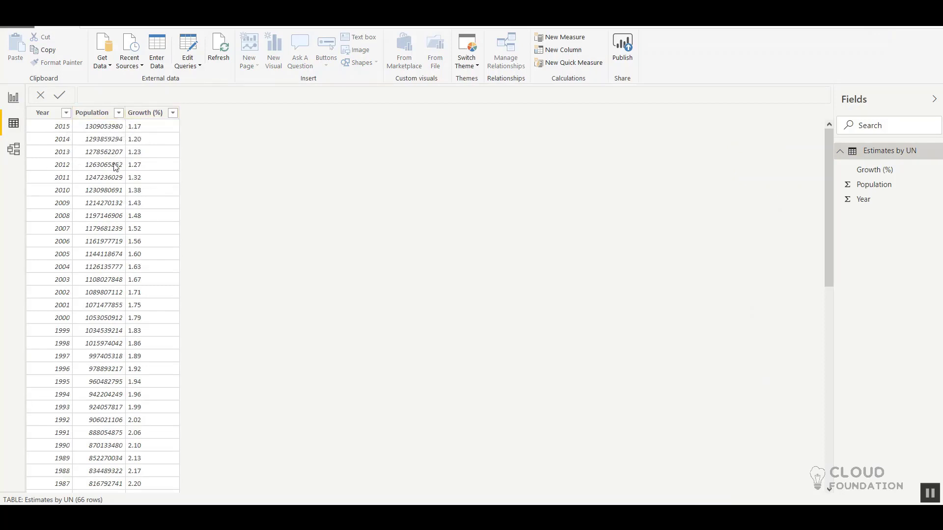
{"action": "left_click", "coordinate": [16, 102]}
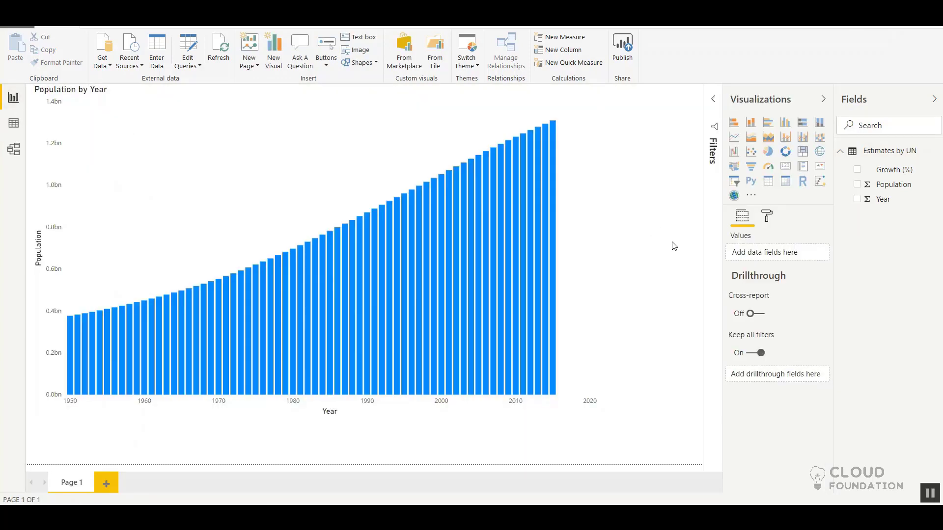
Step: Examine the Population value's aggregation choices, from Sum to Median, and its Show value as options without changing them
{"action": "left_click", "coordinate": [593, 276]}
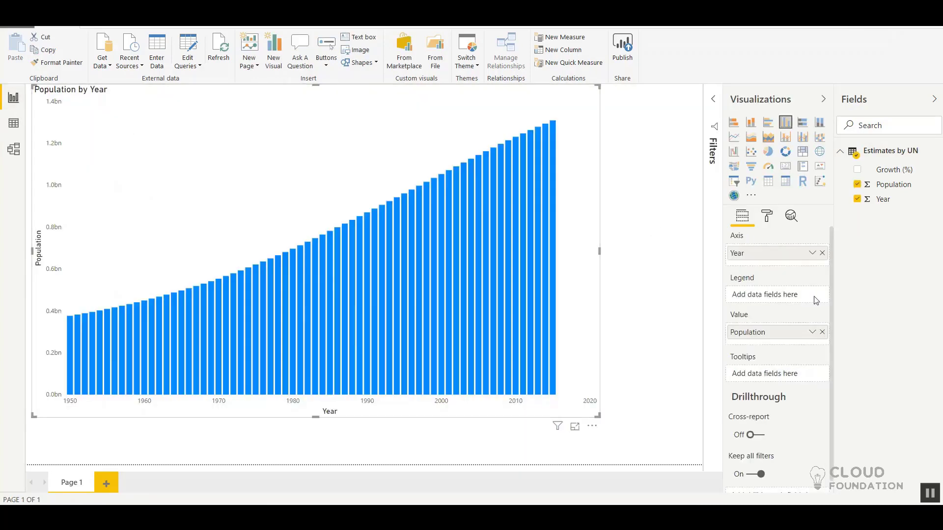
{"action": "left_click", "coordinate": [812, 332]}
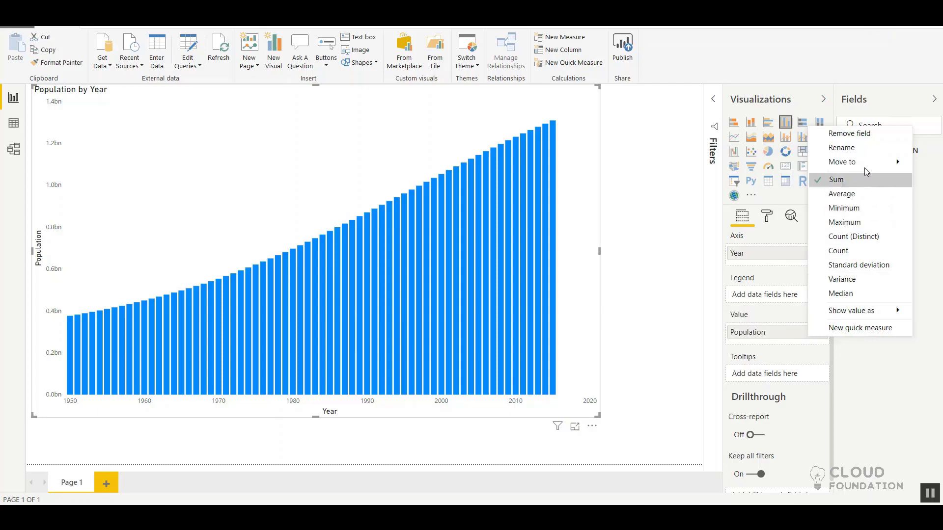
{"action": "mouse_move", "coordinate": [867, 167]}
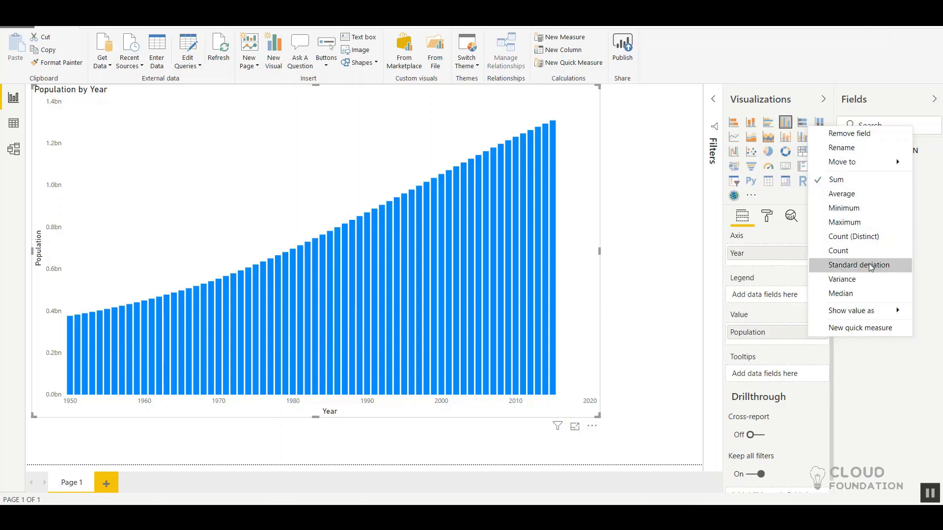
{"action": "mouse_move", "coordinate": [863, 316]}
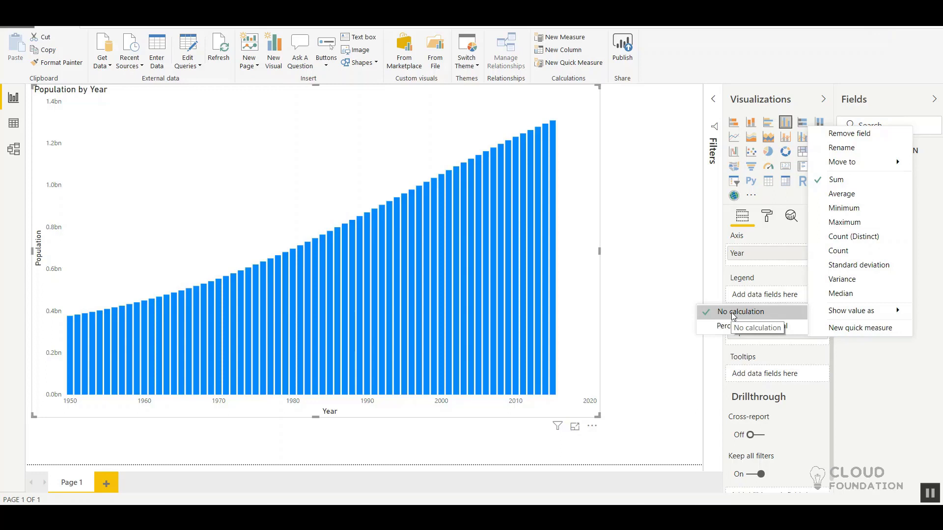
{"action": "left_click", "coordinate": [651, 221]}
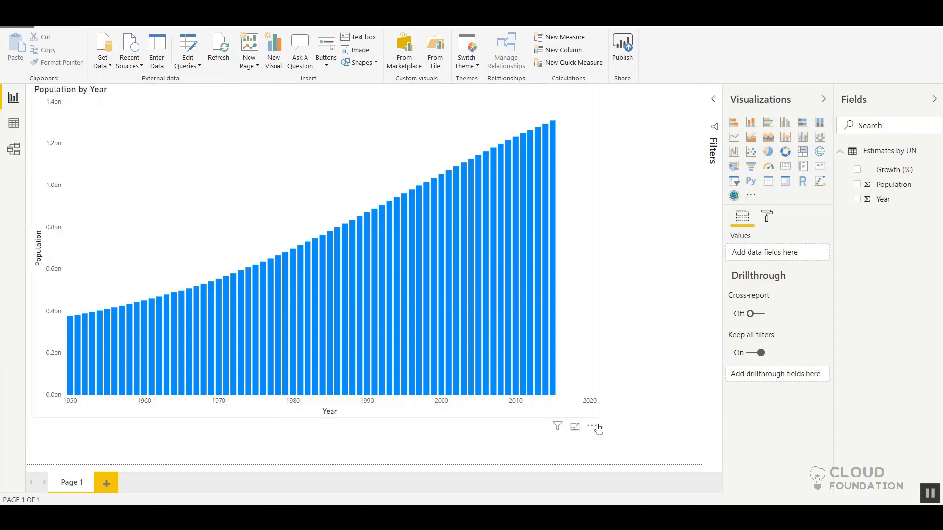
Step: Enlarge the Population by Year chart to nearly the full width of the report page
{"action": "left_click", "coordinate": [580, 379]}
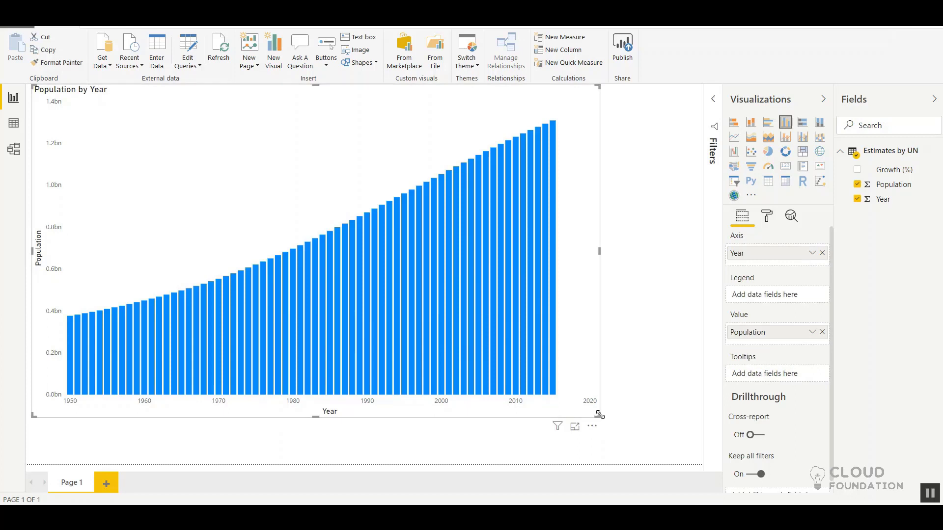
{"action": "left_click_drag", "start_coordinate": [599, 415], "coordinate": [704, 442]}
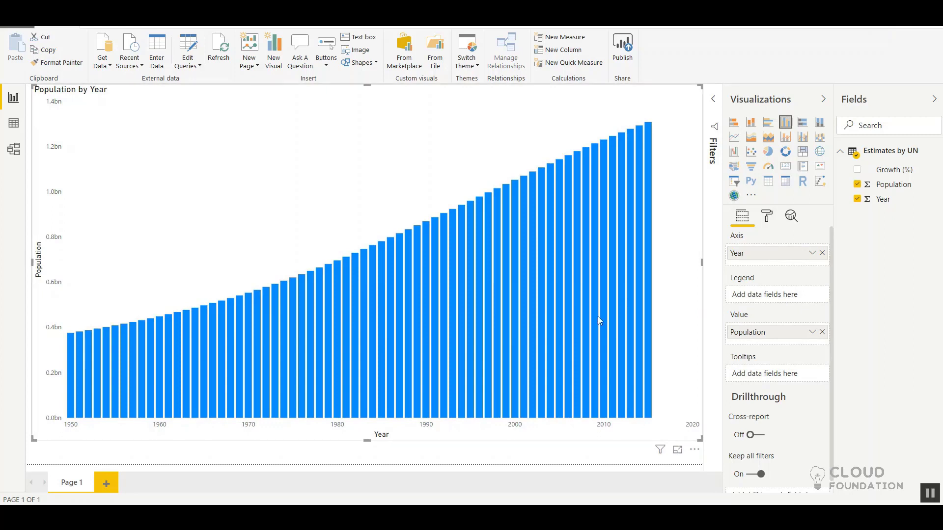
Step: View the records behind the 2010 column and the whole chart in focus mode, returning to the report each time
{"action": "mouse_move", "coordinate": [604, 337]}
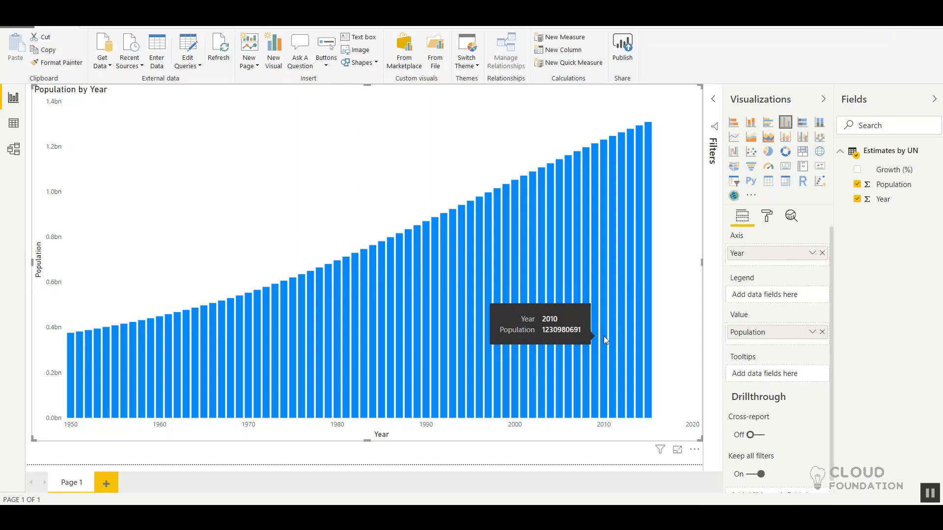
{"action": "left_click", "coordinate": [604, 338]}
{"action": "right_click", "coordinate": [604, 338]}
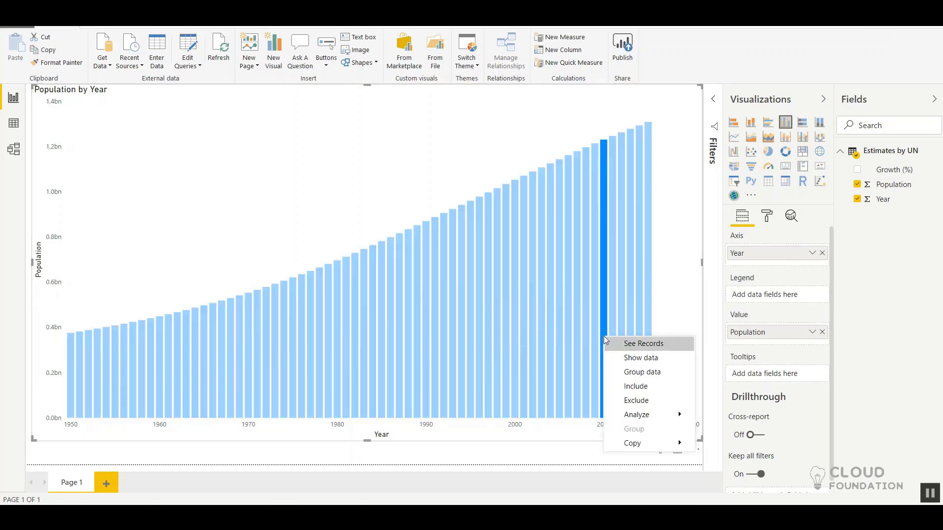
{"action": "left_click", "coordinate": [619, 343]}
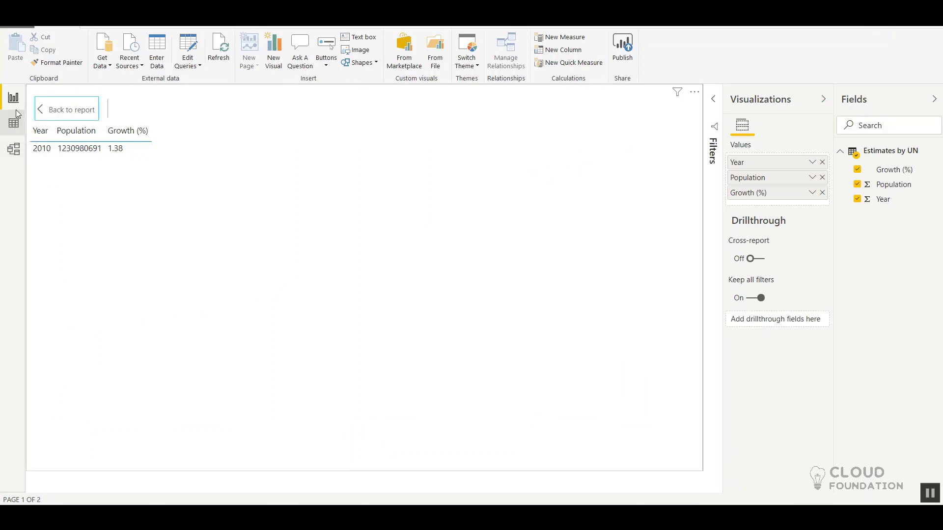
{"action": "left_click", "coordinate": [64, 112]}
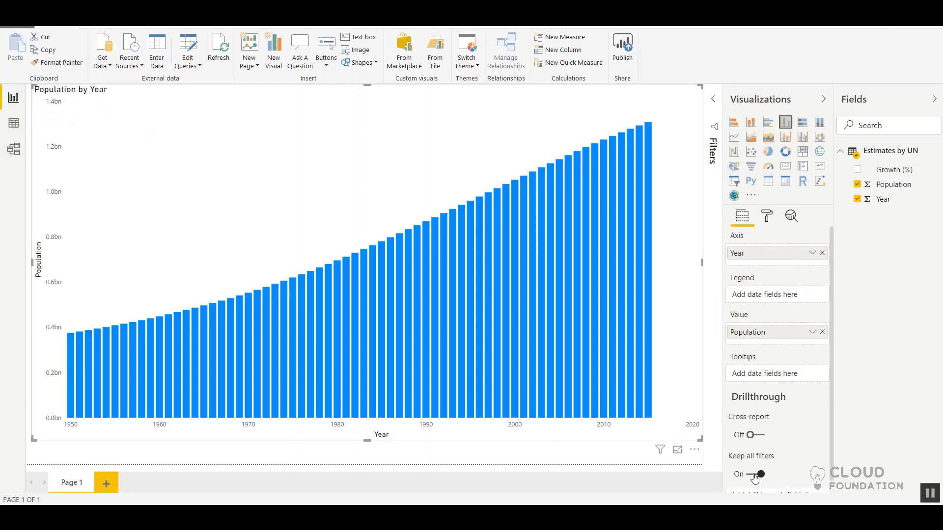
{"action": "left_click", "coordinate": [678, 452]}
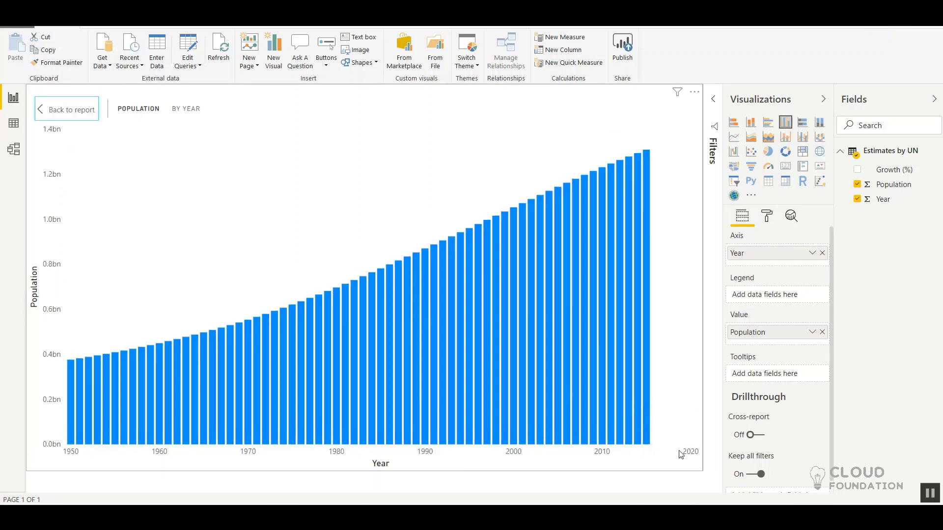
{"action": "left_click", "coordinate": [73, 108]}
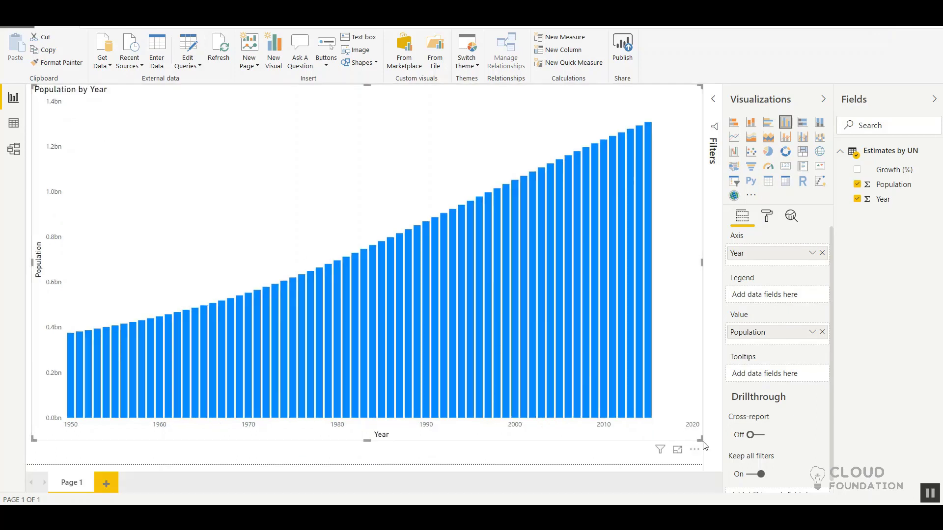
Step: Shrink the Population by Year chart to a little over half the page width
{"action": "left_click_drag", "start_coordinate": [701, 439], "coordinate": [312, 322]}
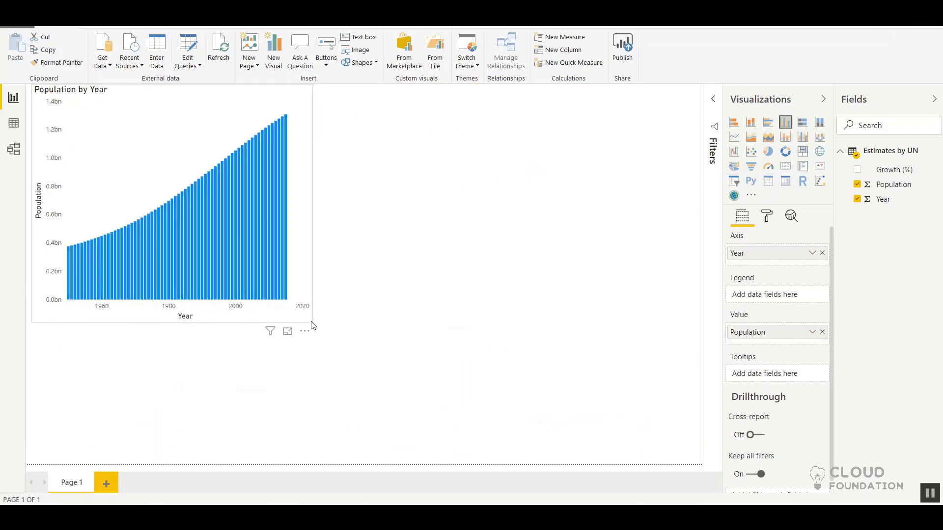
{"action": "left_click_drag", "start_coordinate": [312, 325], "coordinate": [400, 386]}
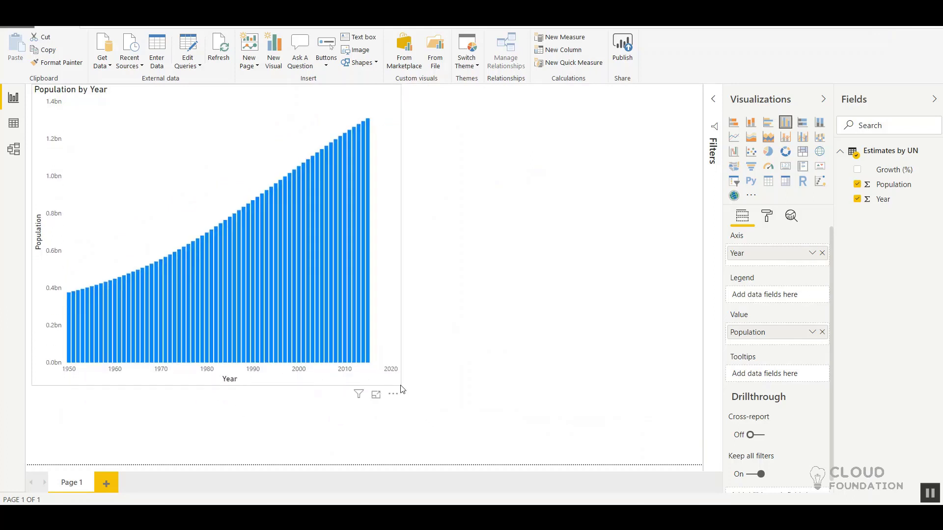
Step: Try the column chart as a pie chart, undo the conversion, and insert a separate empty pie chart beside it
{"action": "left_click", "coordinate": [769, 153]}
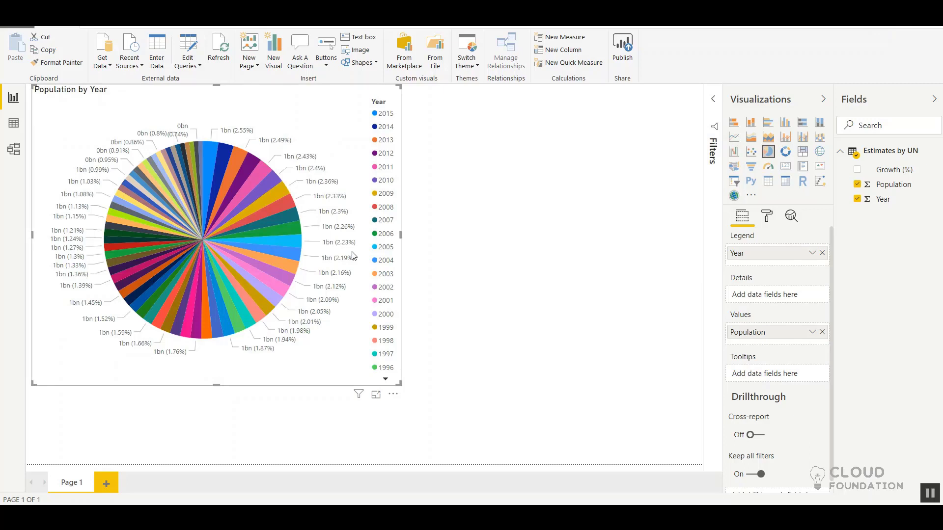
{"action": "key", "text": "ctrl+z"}
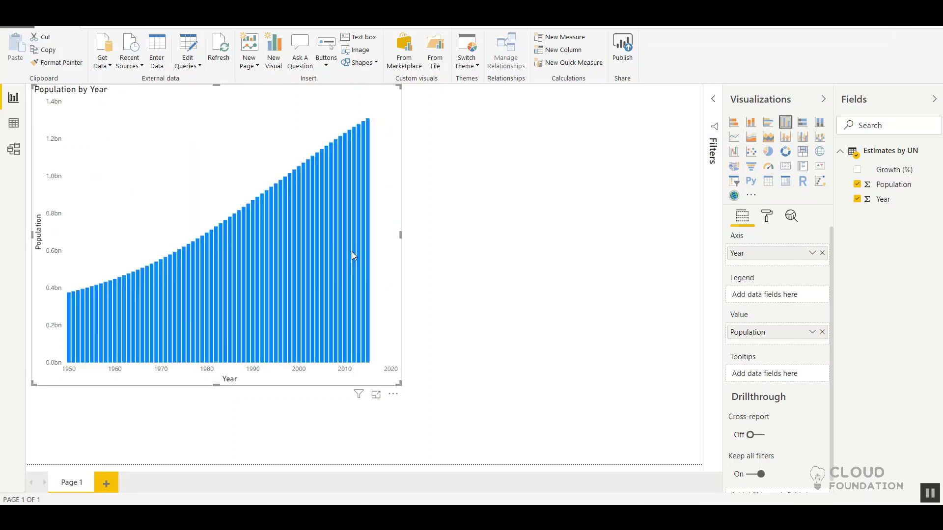
{"action": "left_click", "coordinate": [643, 227]}
{"action": "left_click", "coordinate": [768, 153]}
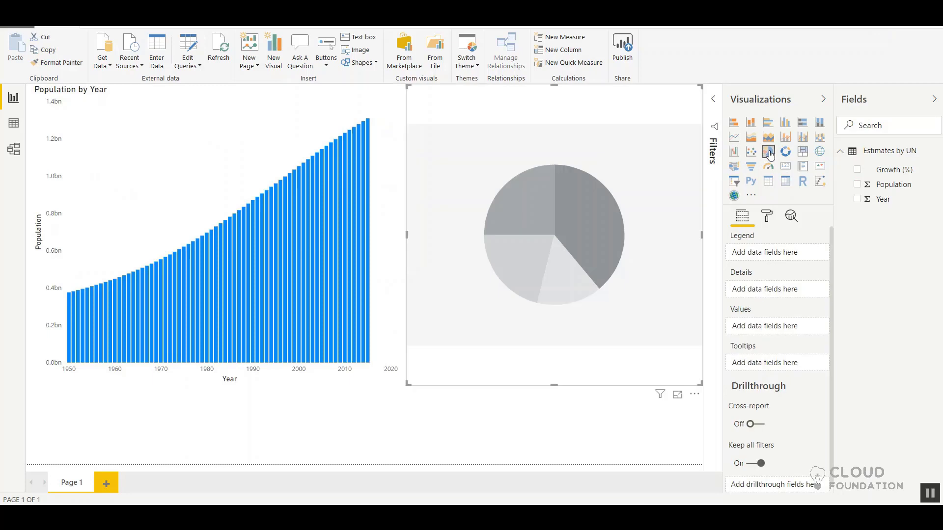
Step: Try the Population by Year chart as pie, donut, scatter, waterfall and clustered bar, ending with a stacked column chart
{"action": "left_click", "coordinate": [252, 131]}
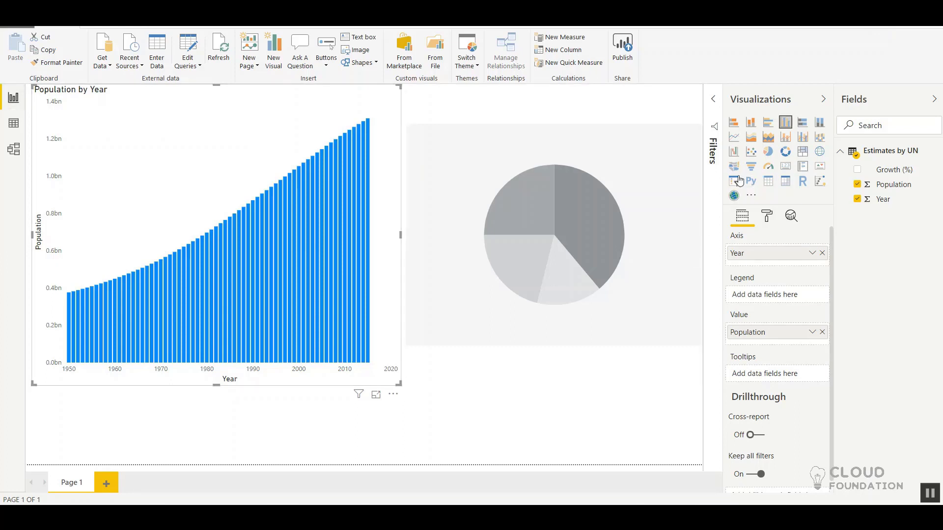
{"action": "left_click", "coordinate": [769, 157]}
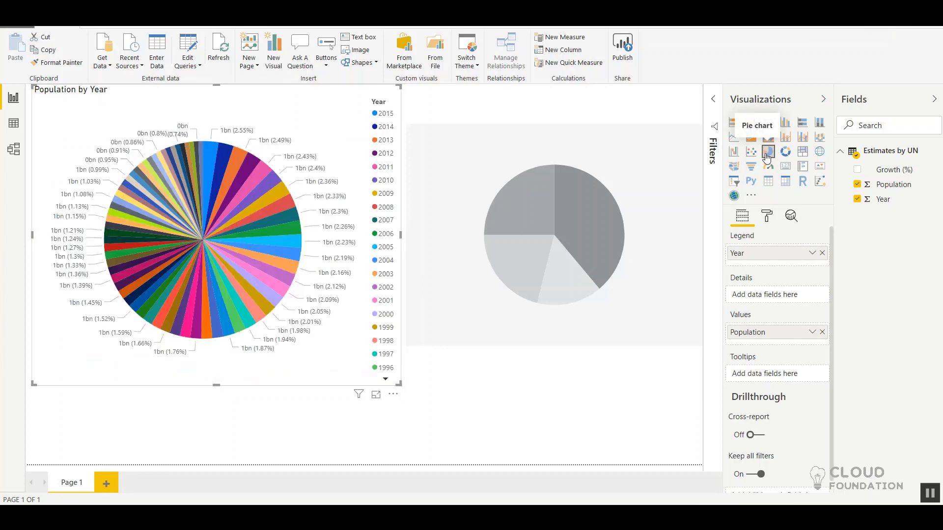
{"action": "left_click", "coordinate": [785, 152]}
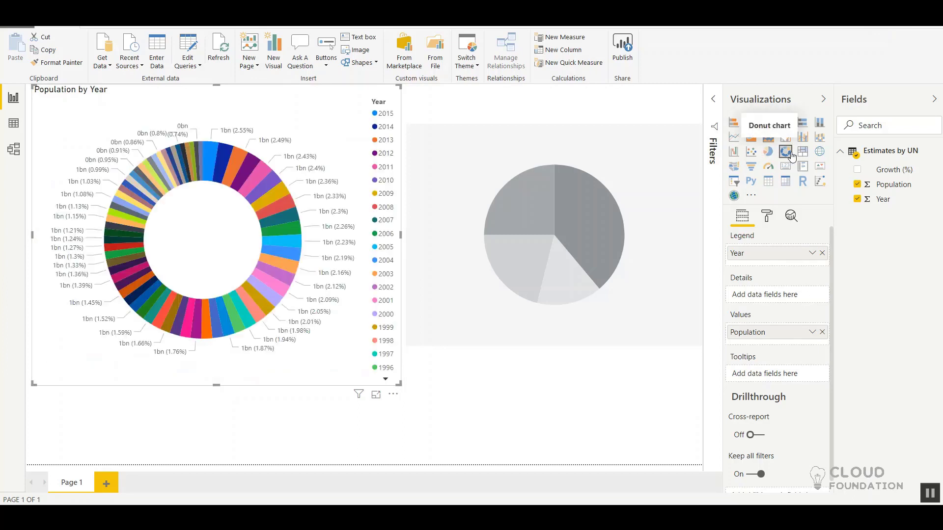
{"action": "left_click", "coordinate": [752, 154]}
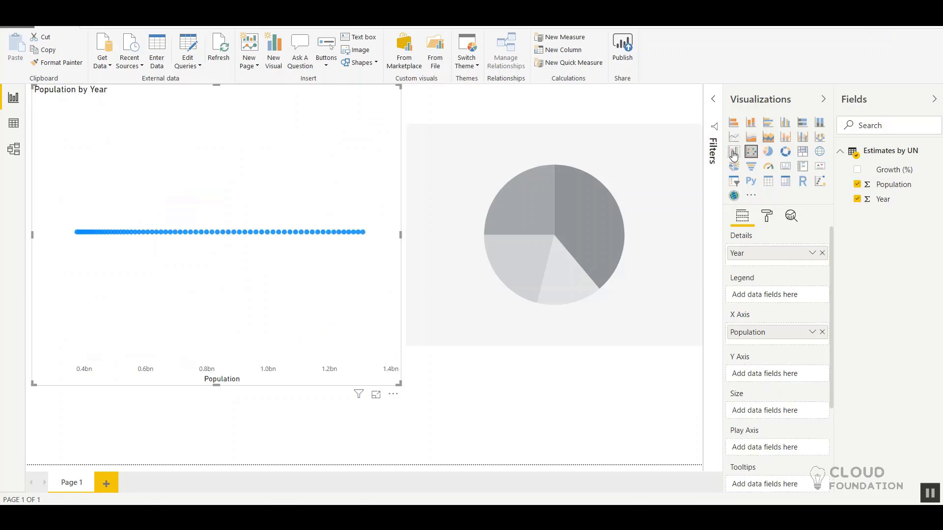
{"action": "left_click", "coordinate": [734, 154]}
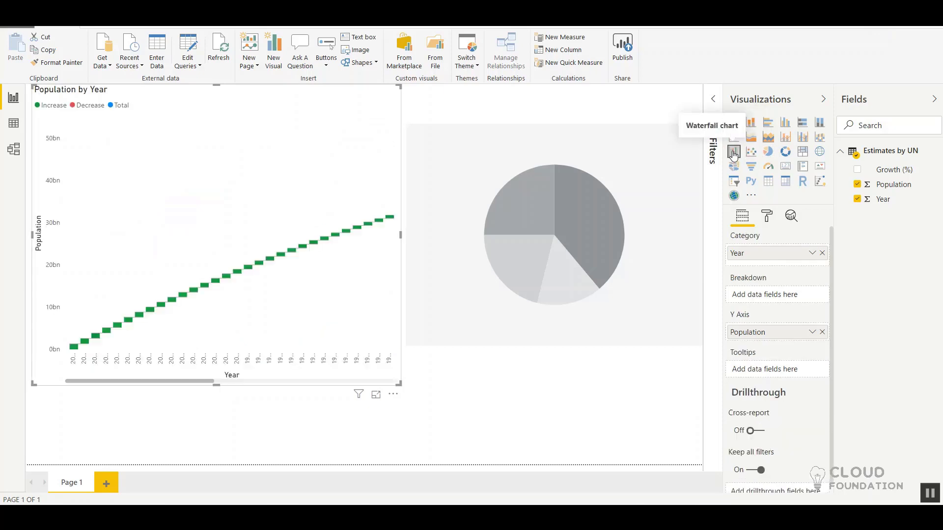
{"action": "left_click", "coordinate": [765, 153]}
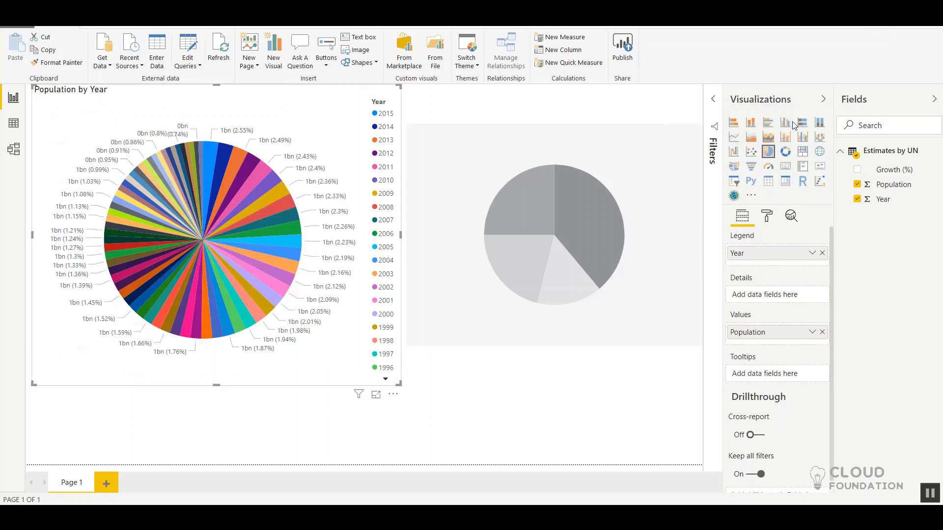
{"action": "left_click", "coordinate": [767, 126]}
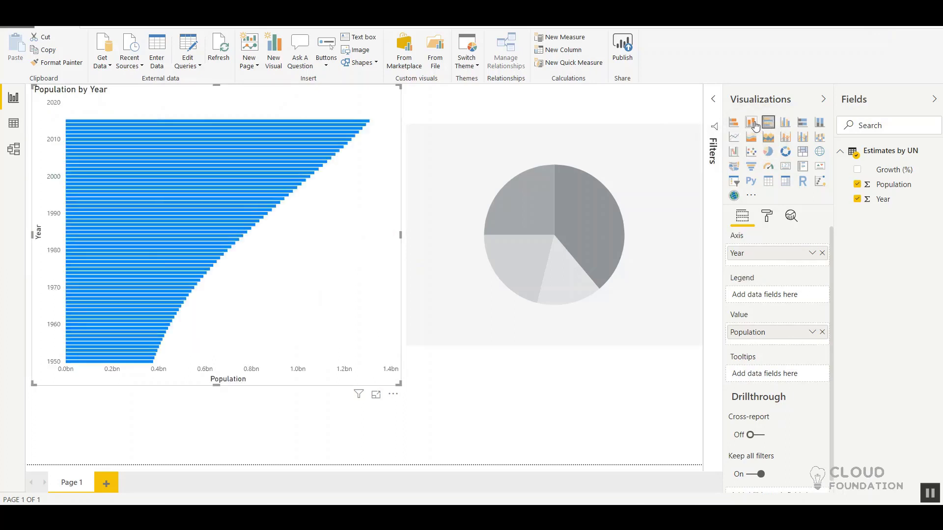
{"action": "left_click", "coordinate": [753, 123]}
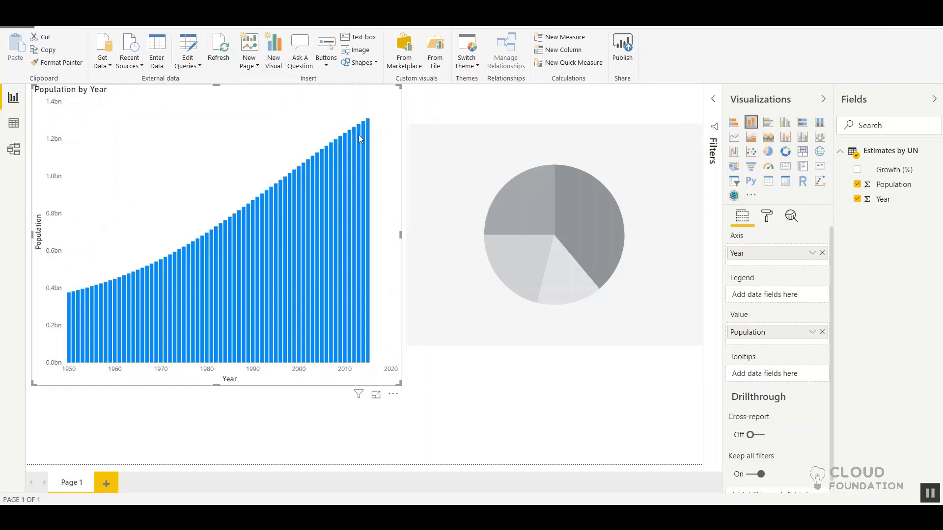
Step: Fill the empty pie chart with Year as the legend and Growth (%) as the values
{"action": "left_click", "coordinate": [429, 148]}
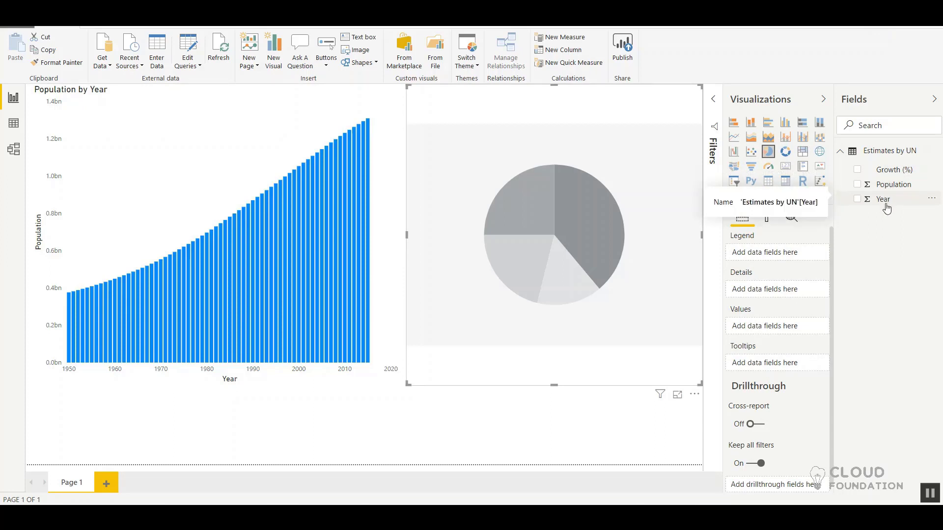
{"action": "left_click_drag", "start_coordinate": [887, 208], "coordinate": [768, 265]}
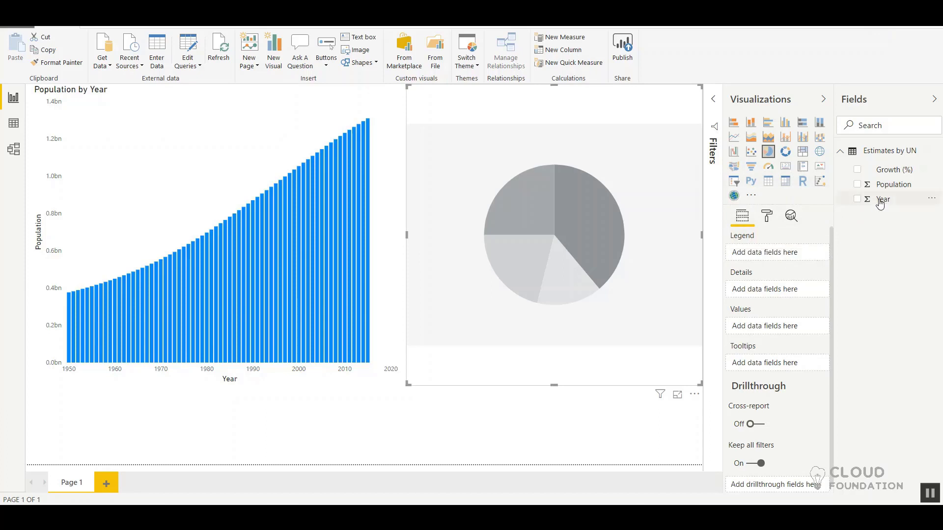
{"action": "left_click_drag", "start_coordinate": [880, 200], "coordinate": [771, 256]}
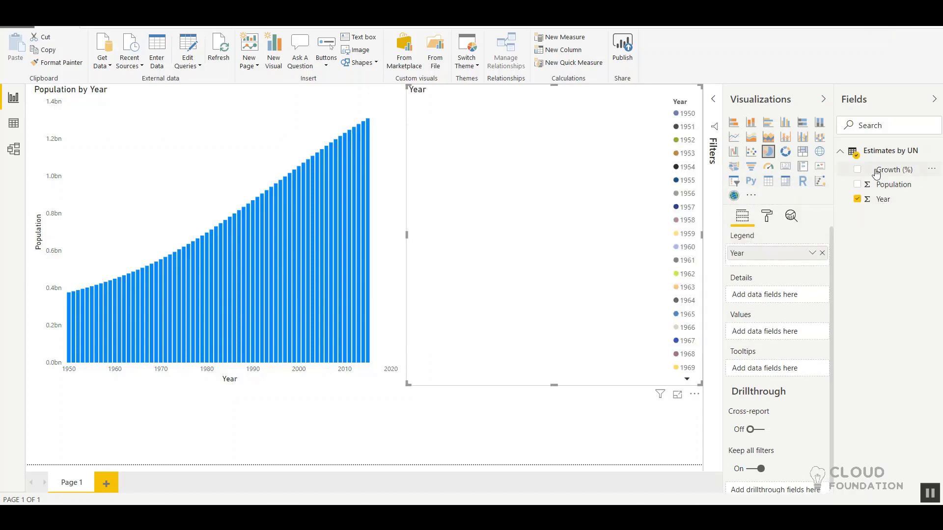
{"action": "left_click_drag", "start_coordinate": [903, 172], "coordinate": [790, 340]}
Step: Summarize the pie chart's Growth (%) values by Count (Distinct) and deselect the chart
{"action": "left_click", "coordinate": [812, 336]}
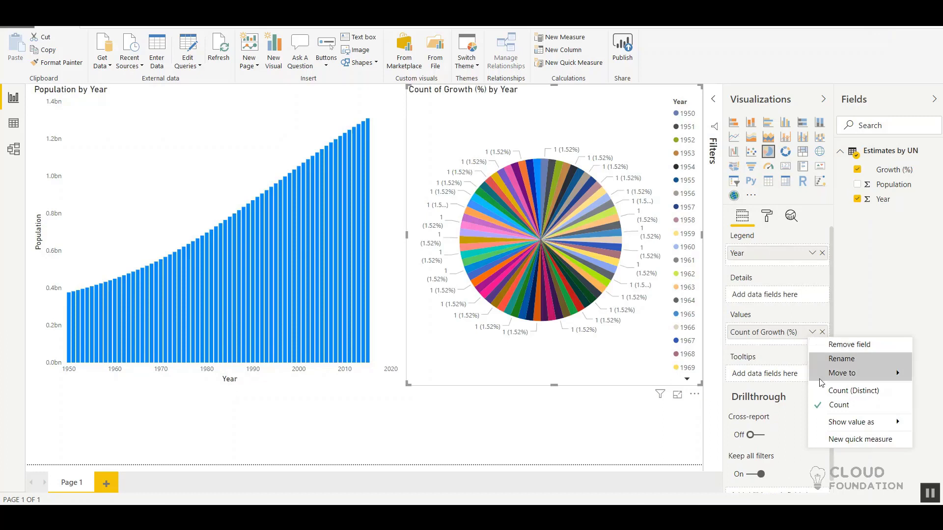
{"action": "mouse_move", "coordinate": [837, 421]}
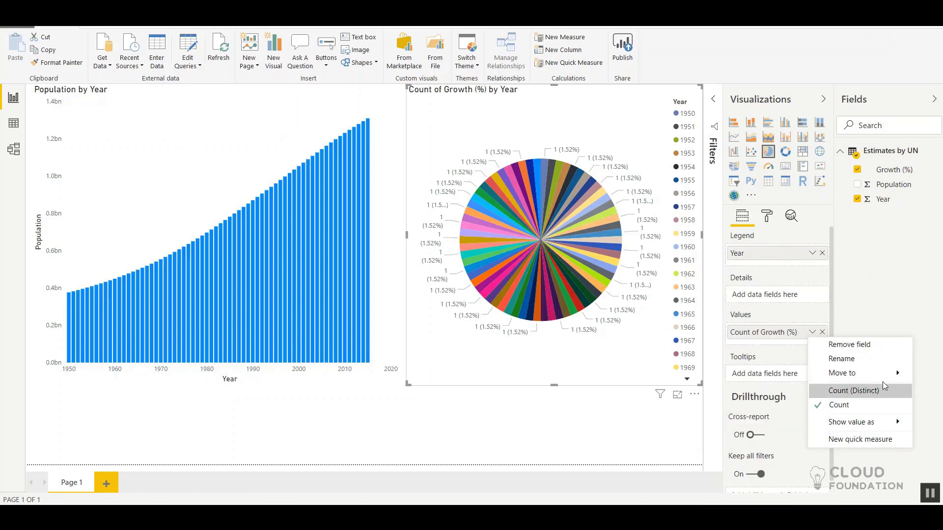
{"action": "left_click", "coordinate": [849, 391]}
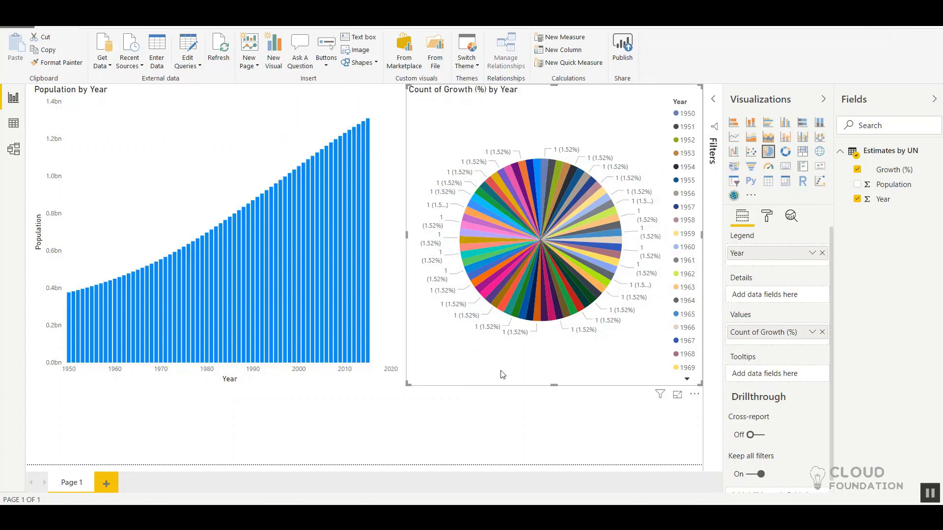
{"action": "left_click", "coordinate": [414, 440]}
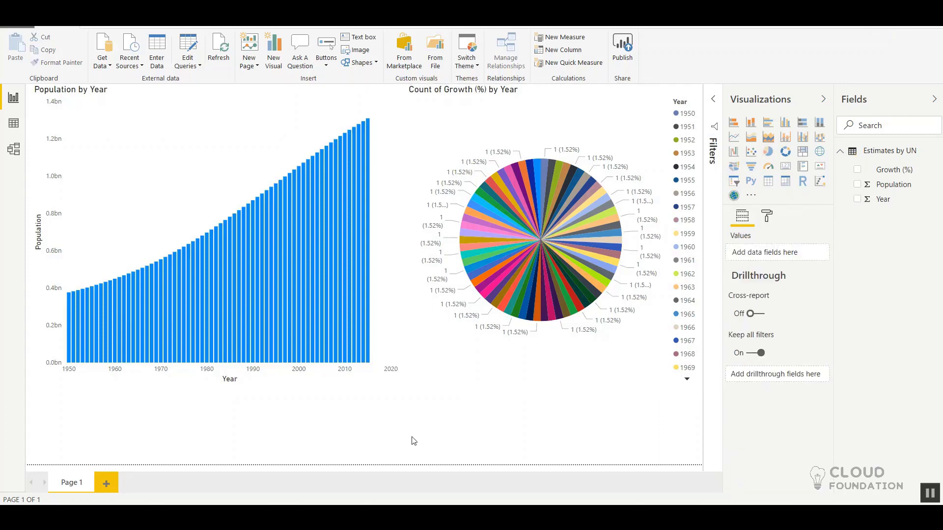
Step: Try a page-level filter on Year with basic filtering, browse its list of years, and remove the filter
{"action": "left_click", "coordinate": [713, 104]}
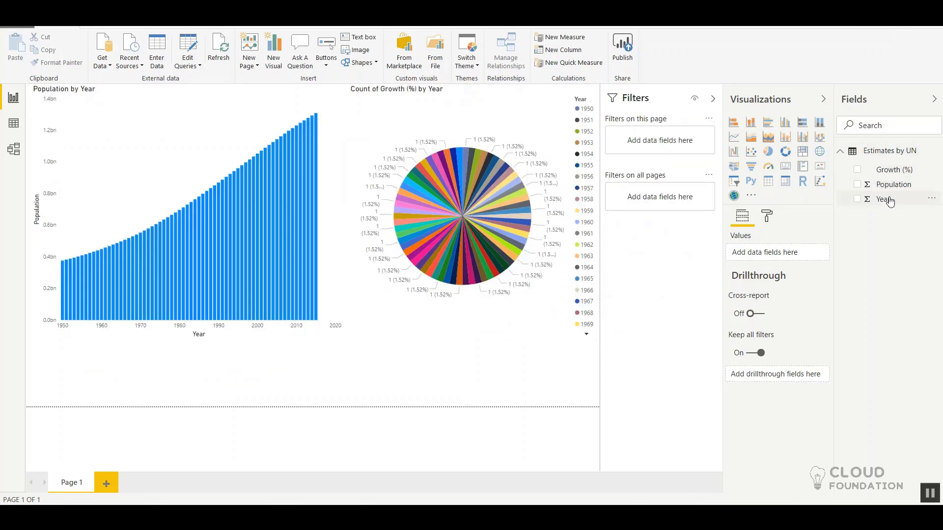
{"action": "left_click_drag", "start_coordinate": [886, 202], "coordinate": [664, 142]}
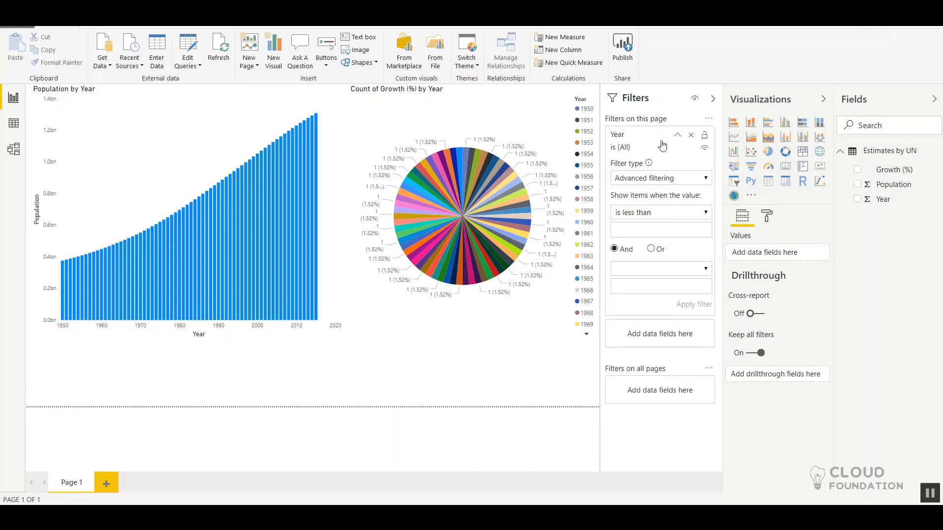
{"action": "left_click", "coordinate": [709, 179]}
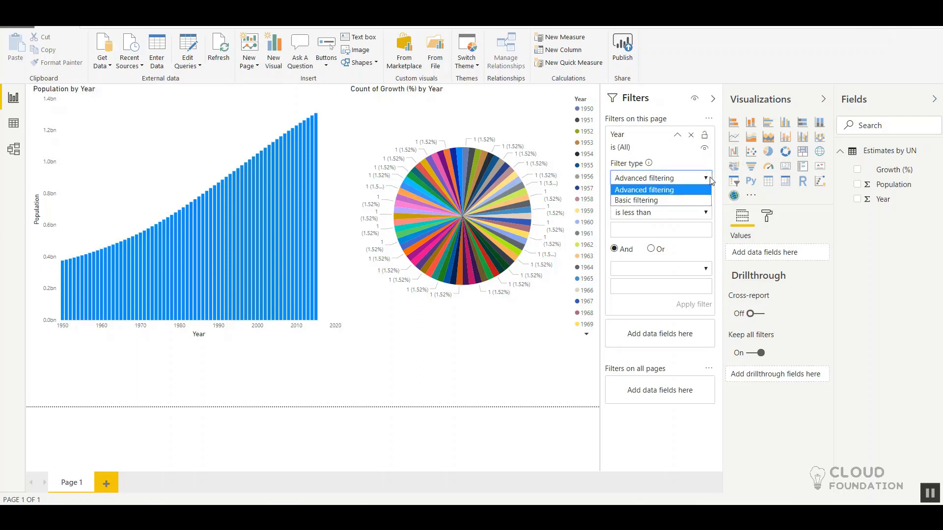
{"action": "left_click", "coordinate": [659, 201]}
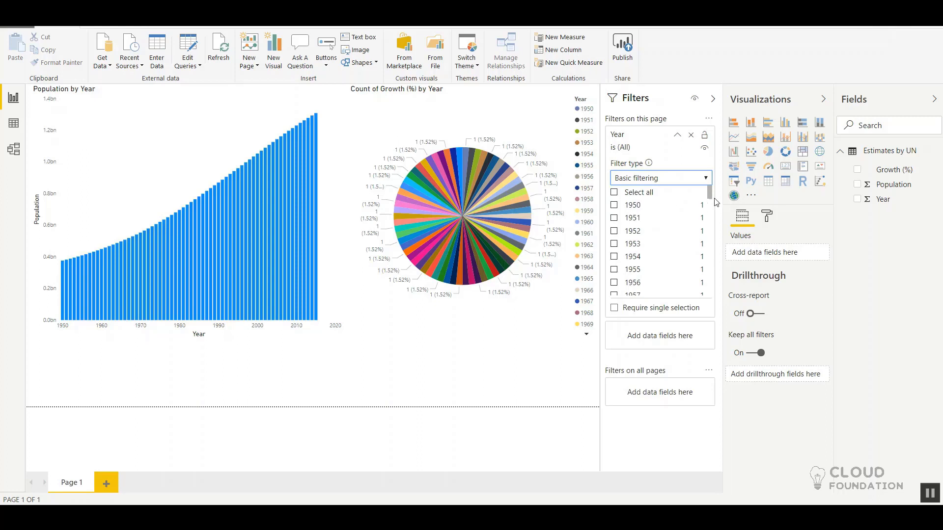
{"action": "mouse_move", "coordinate": [709, 193]}
{"action": "left_mouse_down"}
{"action": "mouse_move", "coordinate": [711, 294]}
{"action": "mouse_move", "coordinate": [716, 198]}
{"action": "left_mouse_up"}
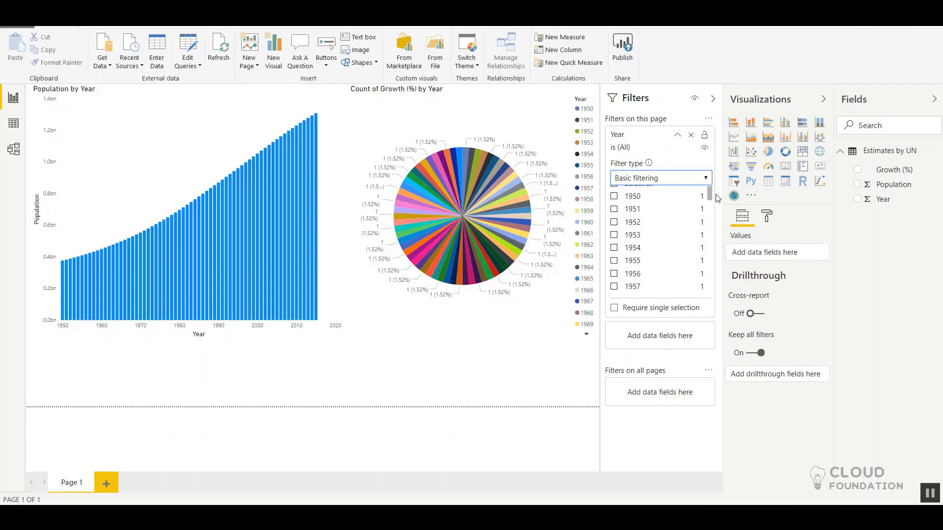
{"action": "left_click_drag", "start_coordinate": [716, 197], "coordinate": [707, 202]}
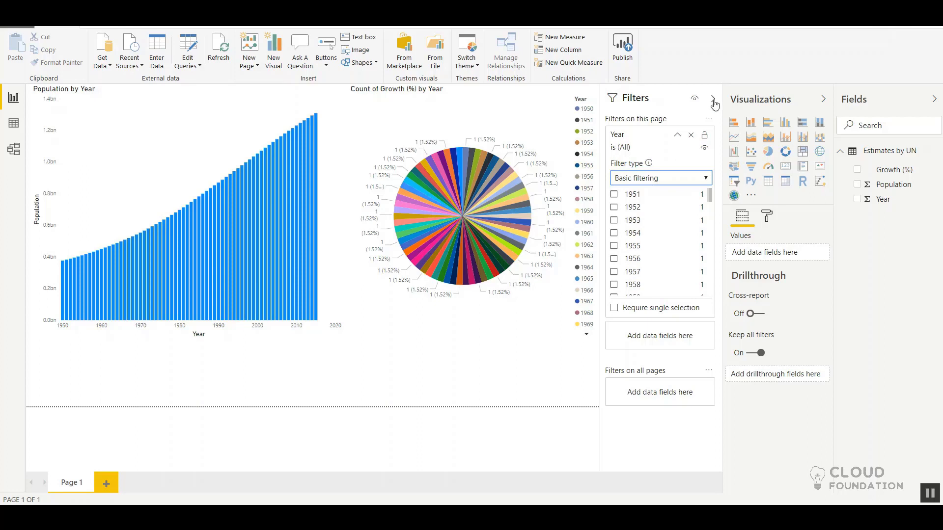
{"action": "left_click", "coordinate": [690, 137]}
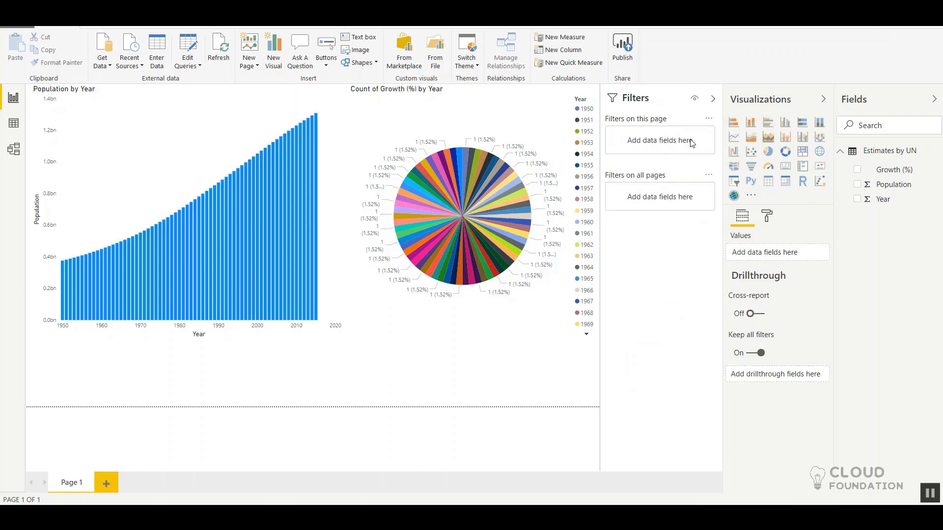
{"action": "left_click", "coordinate": [712, 99]}
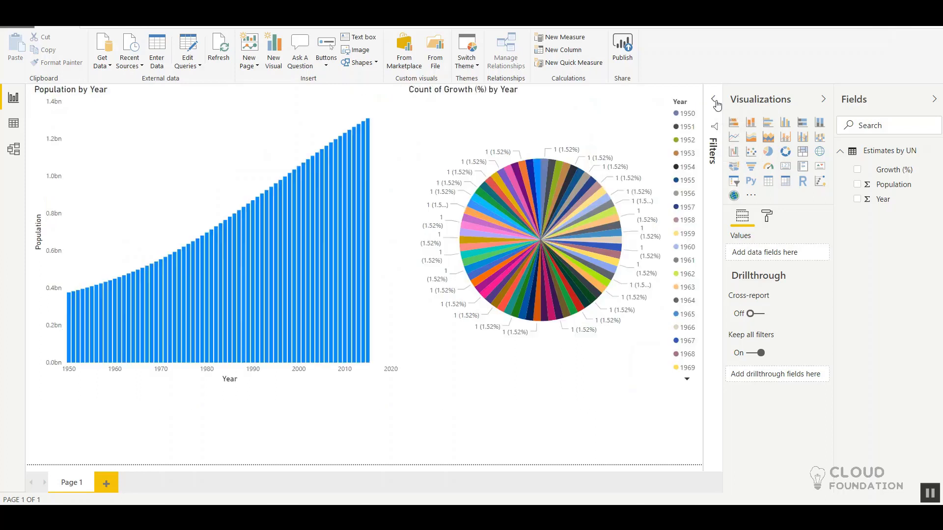
Step: Add a slicer on Year, place it below the pie chart, and reduce it to a short strip with its header showing
{"action": "left_click", "coordinate": [734, 181]}
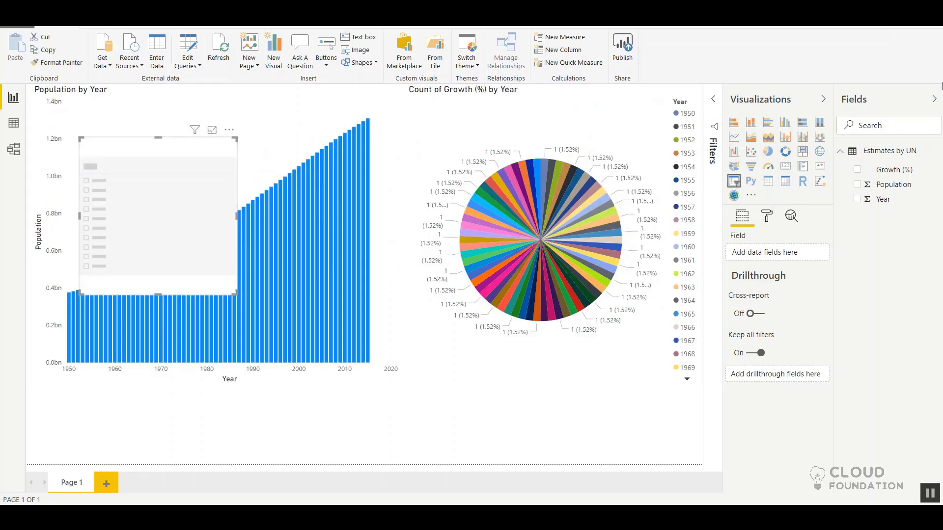
{"action": "left_click_drag", "start_coordinate": [800, 180], "coordinate": [136, 219]}
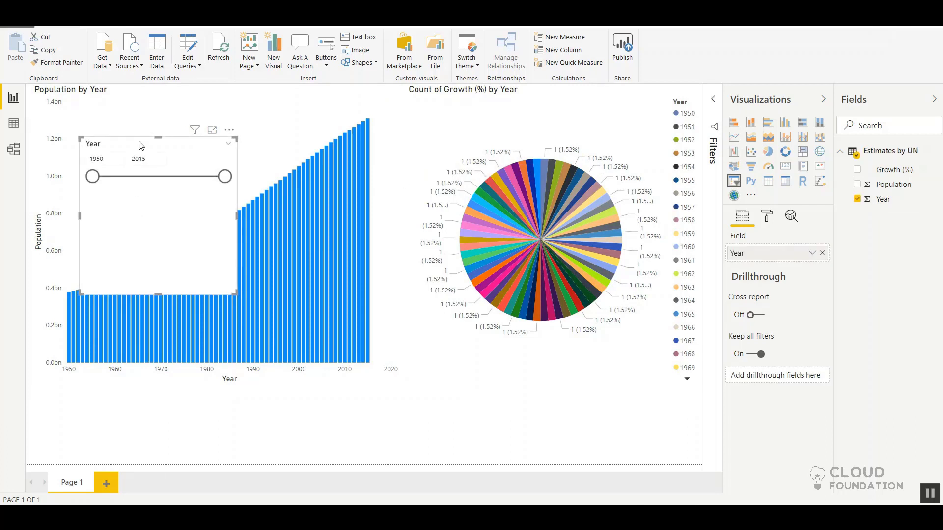
{"action": "left_click_drag", "start_coordinate": [164, 173], "coordinate": [461, 342]}
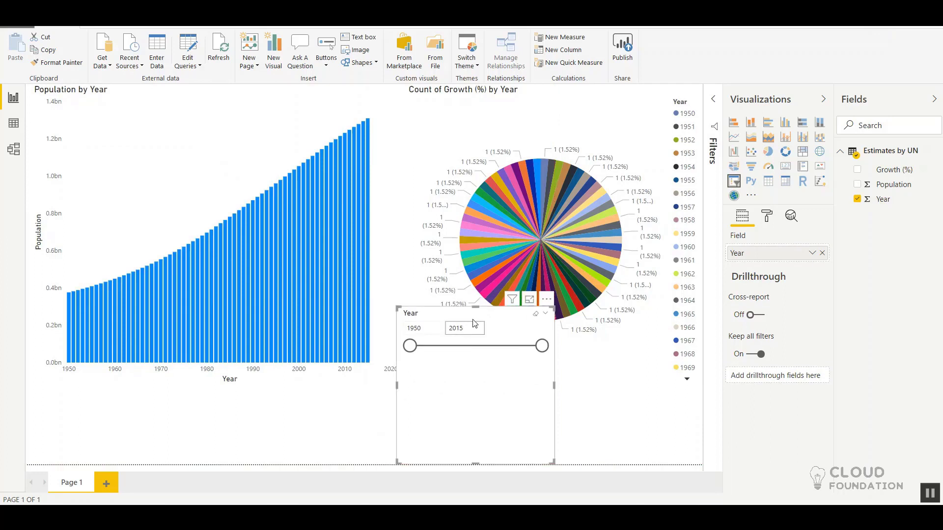
{"action": "left_click_drag", "start_coordinate": [476, 307], "coordinate": [477, 418]}
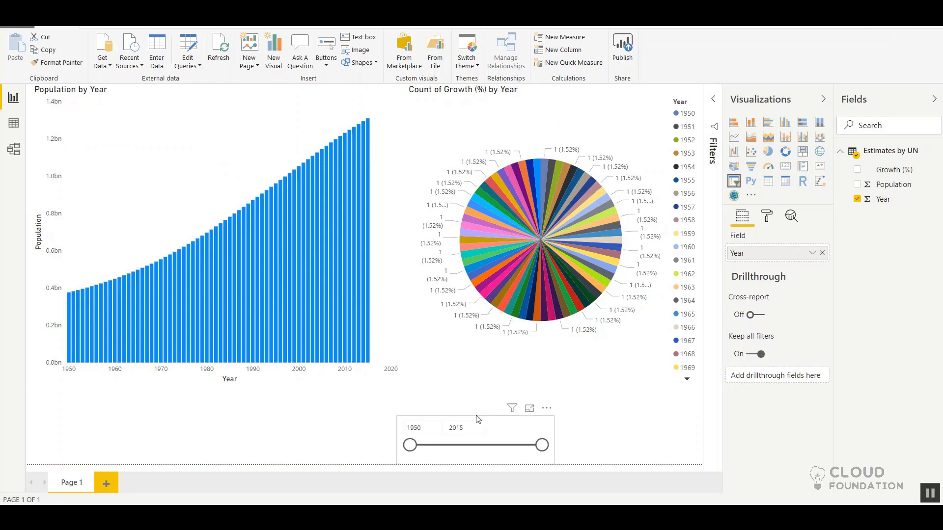
{"action": "left_click_drag", "start_coordinate": [478, 418], "coordinate": [436, 406]}
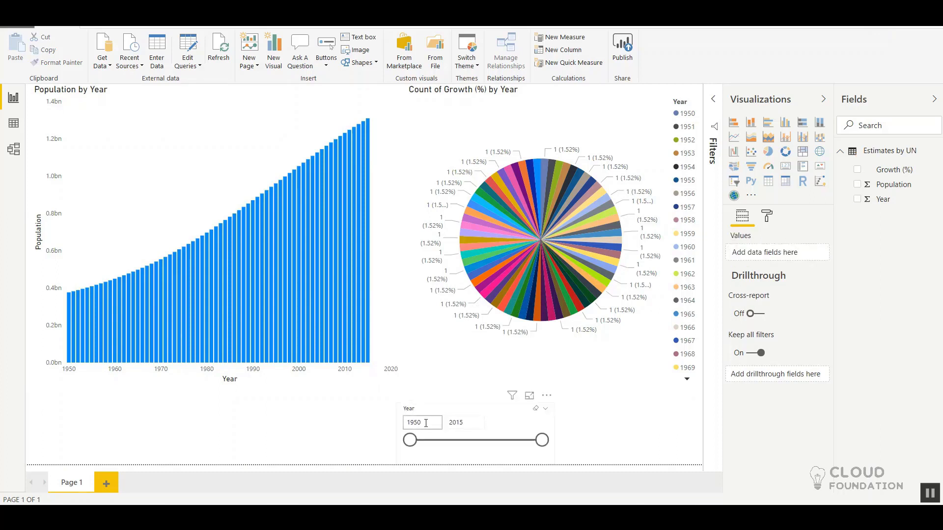
Step: Set the Year slicer's start value to 2013
{"action": "left_click", "coordinate": [423, 423]}
{"action": "type", "text": "2013"}
{"action": "key", "text": "Return"}
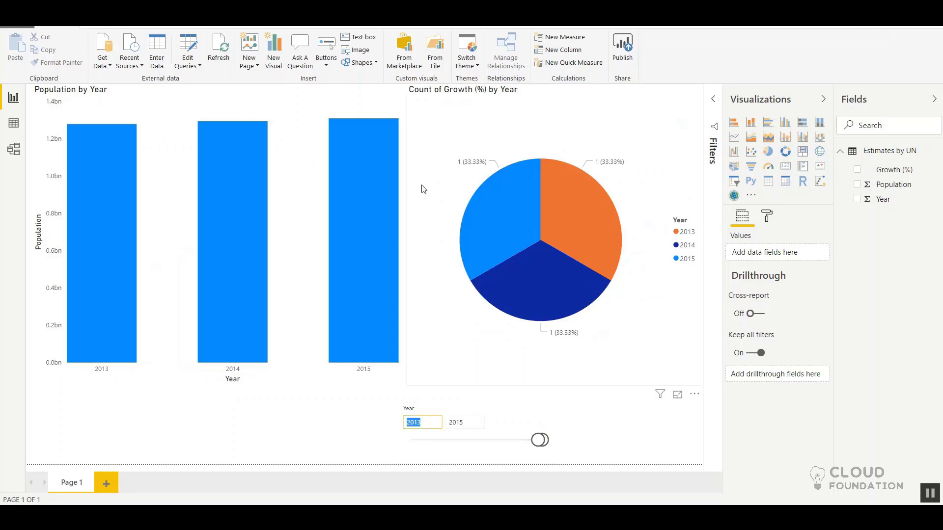
Step: Check the column values in the Population by Year chart and convert it to a waterfall chart
{"action": "mouse_move", "coordinate": [131, 175]}
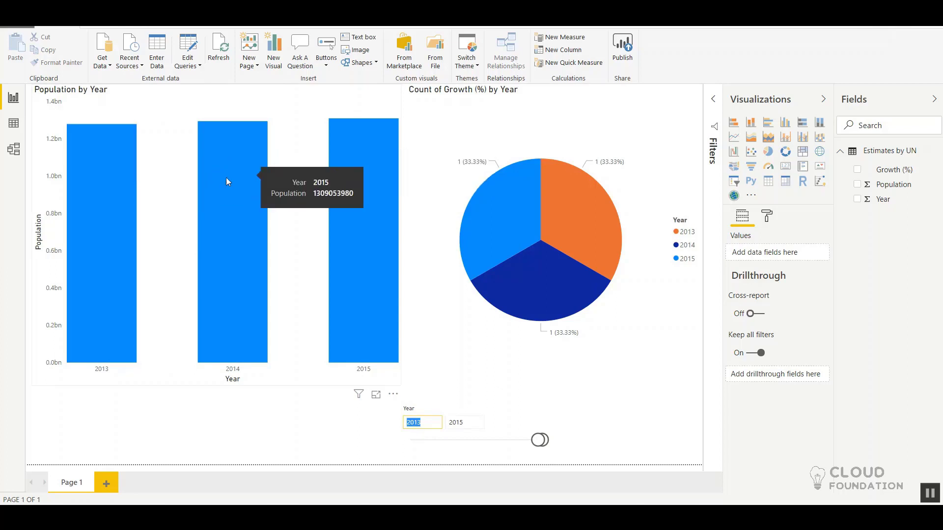
{"action": "left_click", "coordinate": [302, 122]}
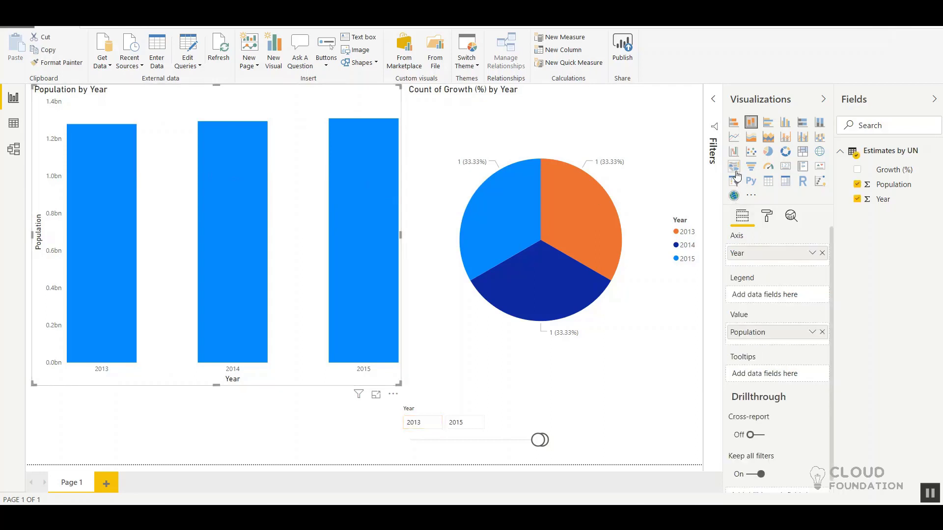
{"action": "left_click", "coordinate": [734, 152]}
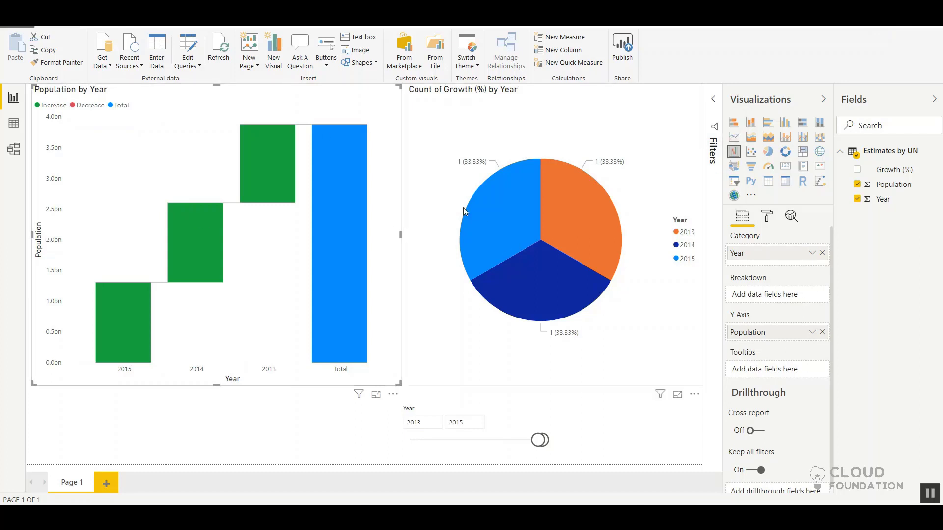
Step: Cross-highlight the pie chart by selecting the 2013 bar and the 2014 bar of the waterfall chart in turn
{"action": "left_click", "coordinate": [274, 161]}
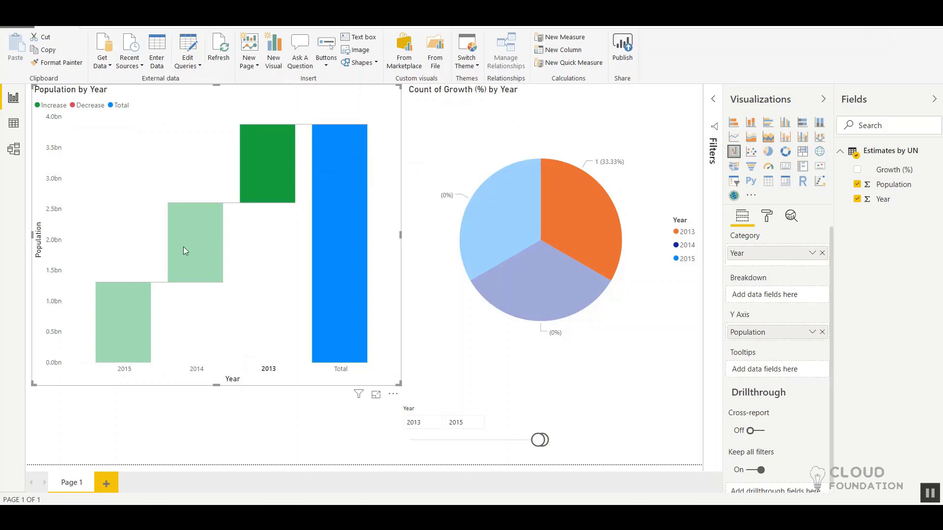
{"action": "mouse_move", "coordinate": [281, 151]}
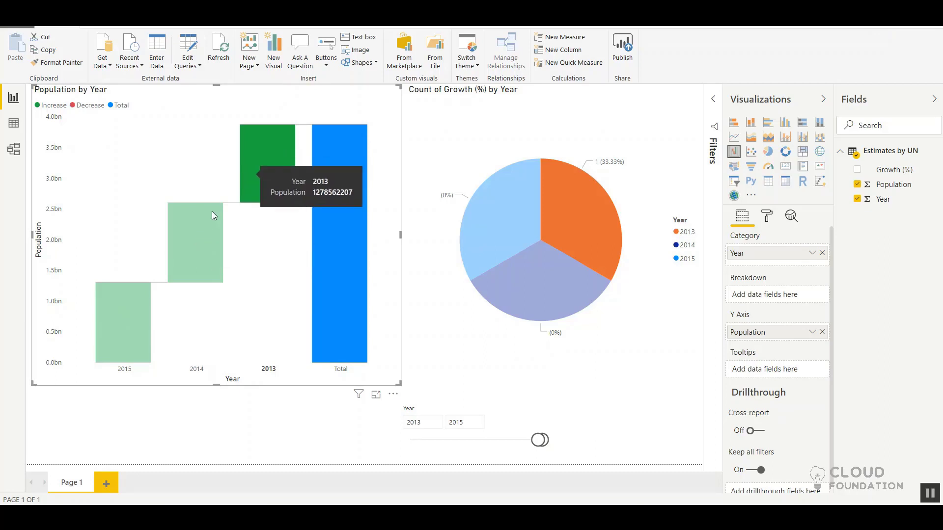
{"action": "left_click", "coordinate": [195, 238]}
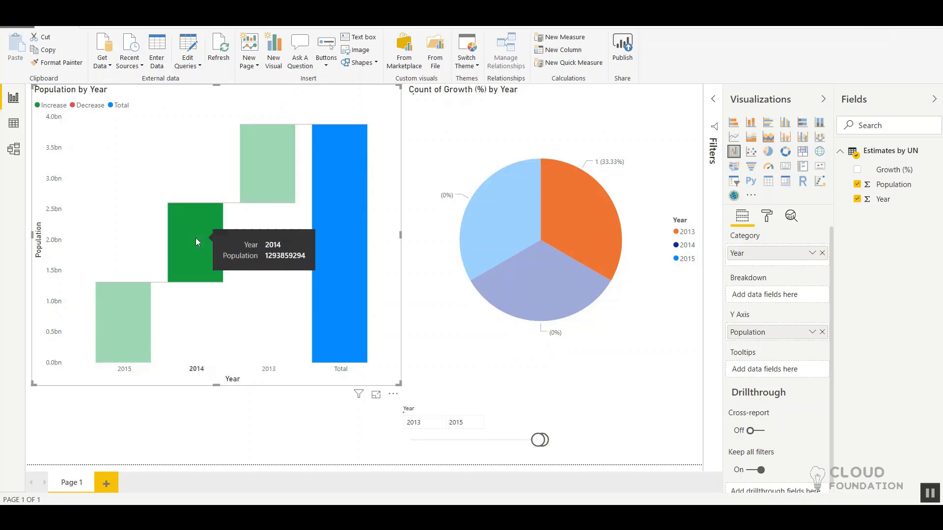
Step: Cross-highlight the pie chart with the 2015 bar, sort the waterfall chart ascending by Population, and clear the highlight
{"action": "left_click", "coordinate": [135, 305]}
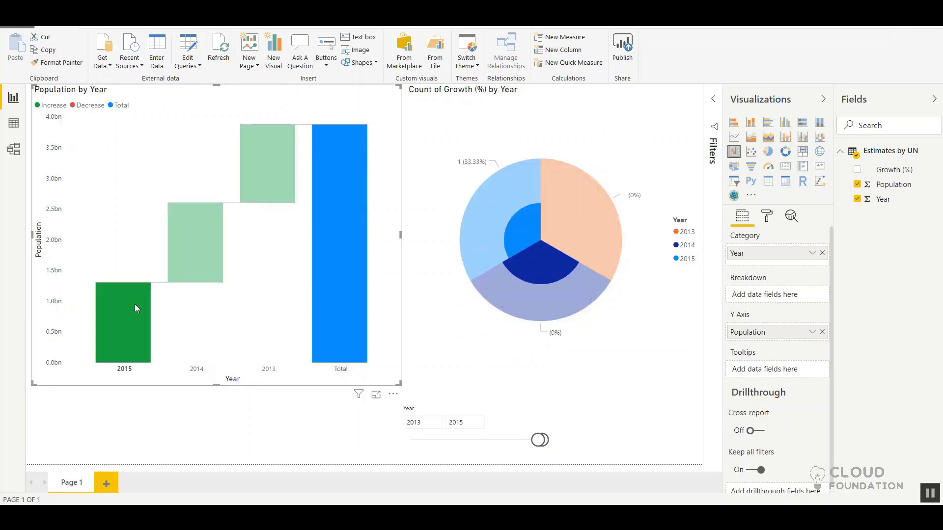
{"action": "left_click", "coordinate": [392, 396]}
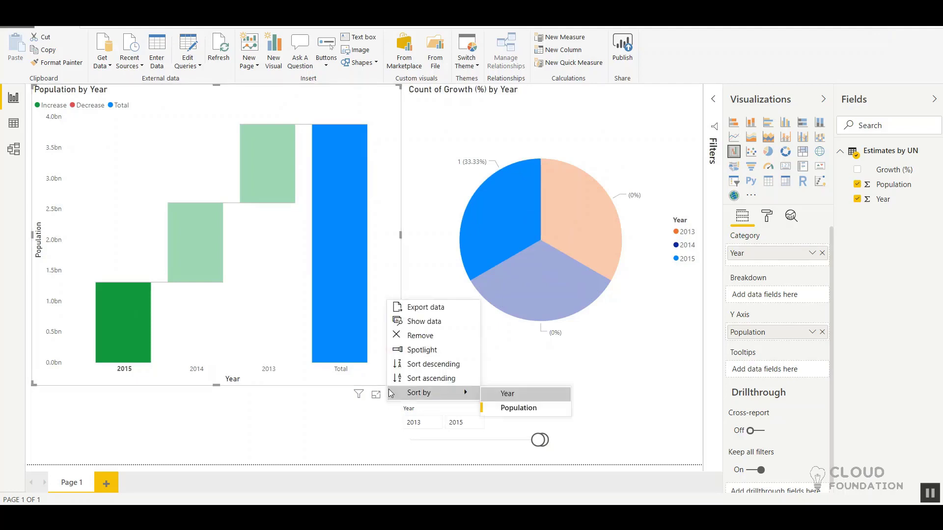
{"action": "left_click", "coordinate": [429, 379]}
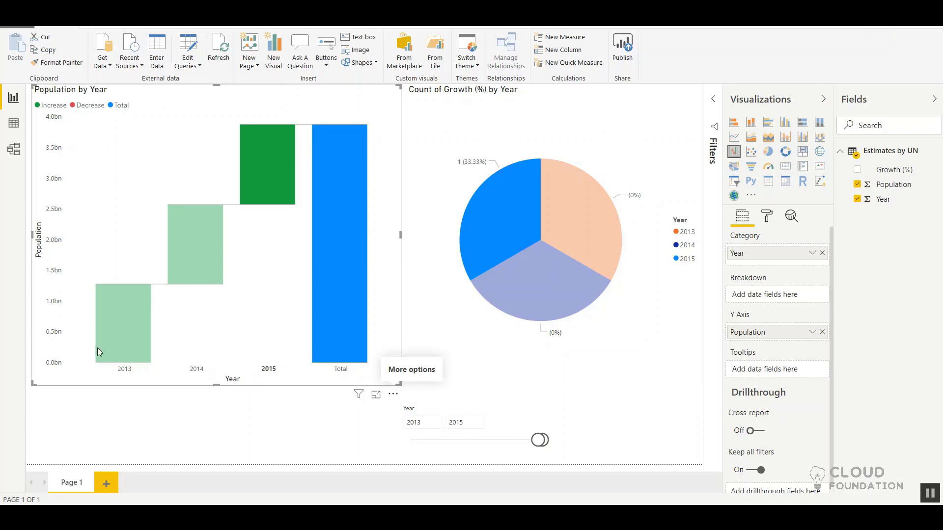
{"action": "left_click", "coordinate": [141, 231]}
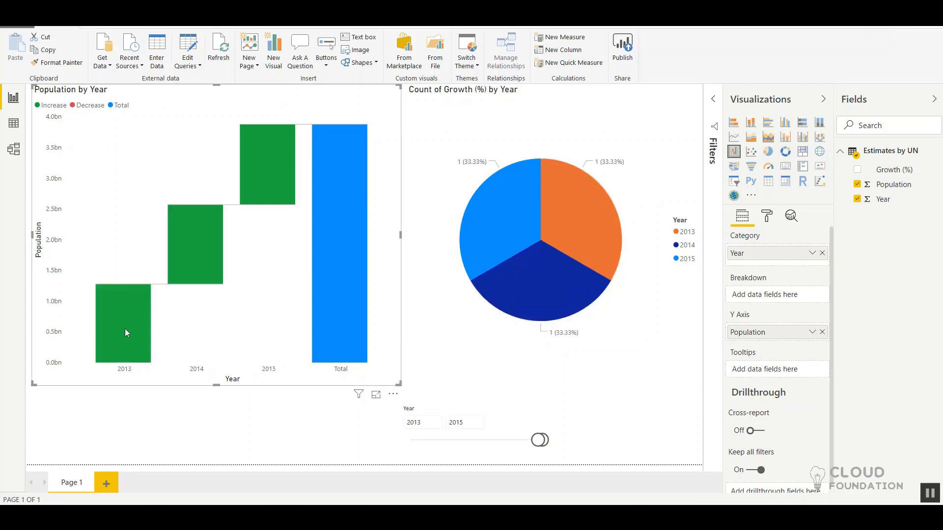
Step: Cross-highlight the pie chart with the 2013, 2014 and 2015 waterfall bars in turn, and clear the selection
{"action": "left_click", "coordinate": [122, 342]}
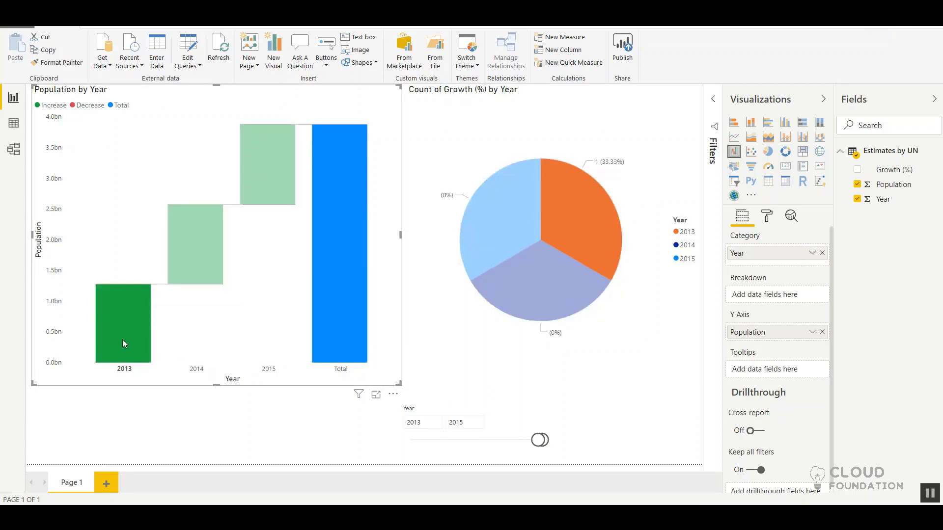
{"action": "left_click", "coordinate": [191, 239]}
{"action": "left_click", "coordinate": [266, 156]}
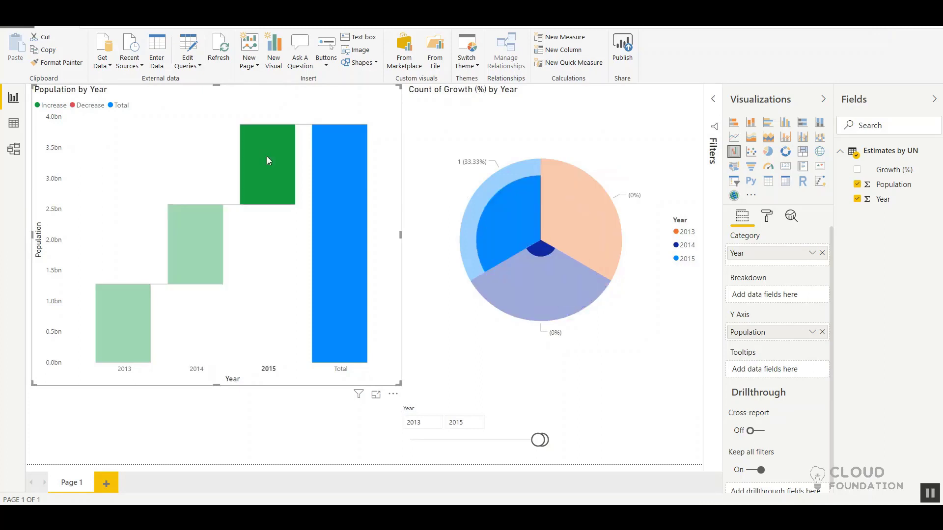
{"action": "left_click", "coordinate": [192, 185]}
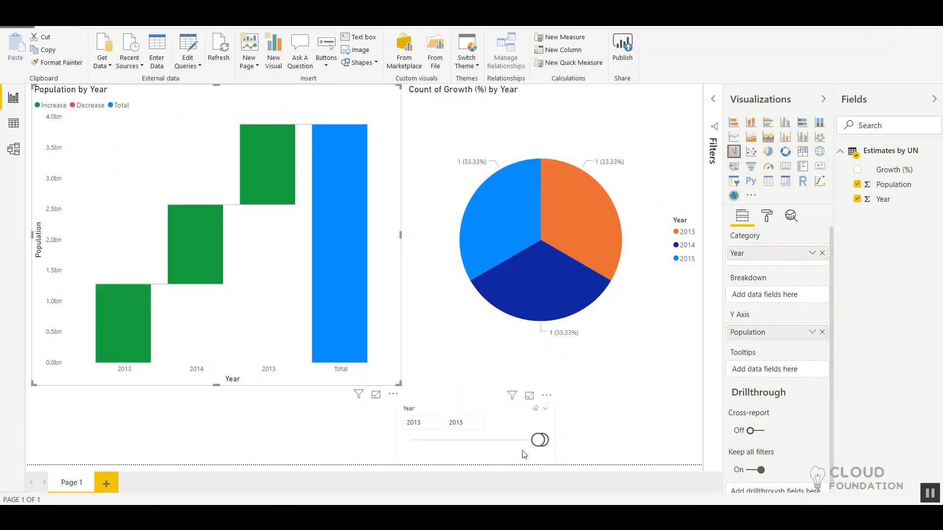
Step: Move the Year slicer slightly to the right and set its start value to 2002
{"action": "mouse_move", "coordinate": [539, 440]}
{"action": "left_mouse_down"}
{"action": "mouse_move", "coordinate": [505, 452]}
{"action": "mouse_move", "coordinate": [564, 444]}
{"action": "mouse_move", "coordinate": [543, 441]}
{"action": "mouse_move", "coordinate": [545, 450]}
{"action": "left_mouse_up"}
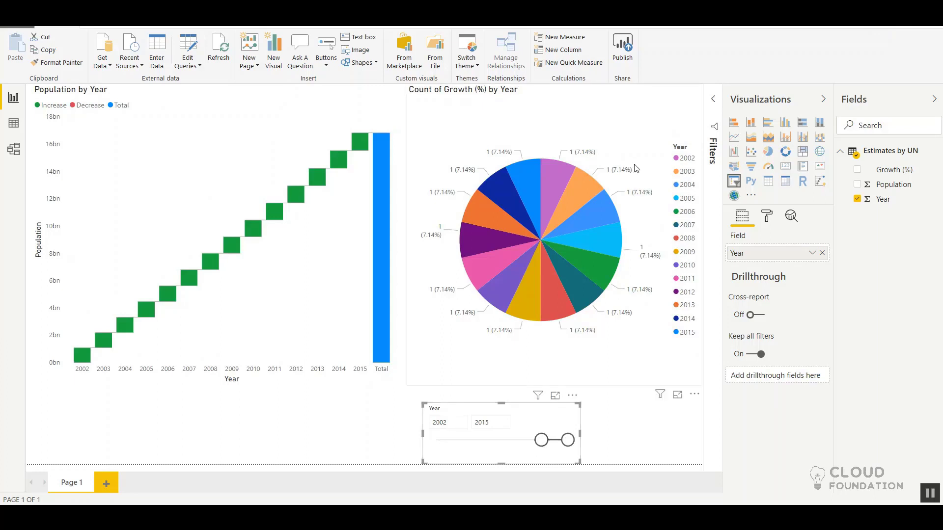
Step: Change the aggregation of Growth (%) in the pie chart's values to Count and check the chosen option
{"action": "left_click", "coordinate": [617, 190]}
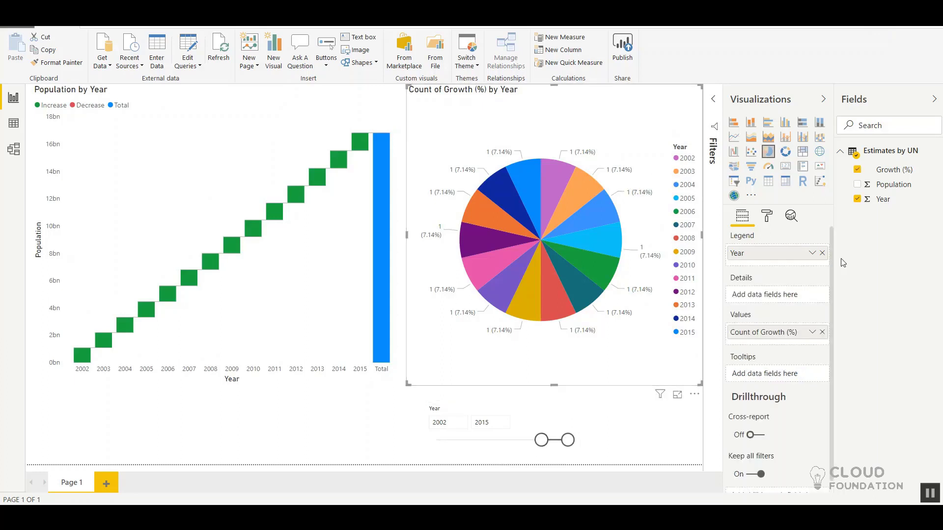
{"action": "left_click", "coordinate": [813, 334]}
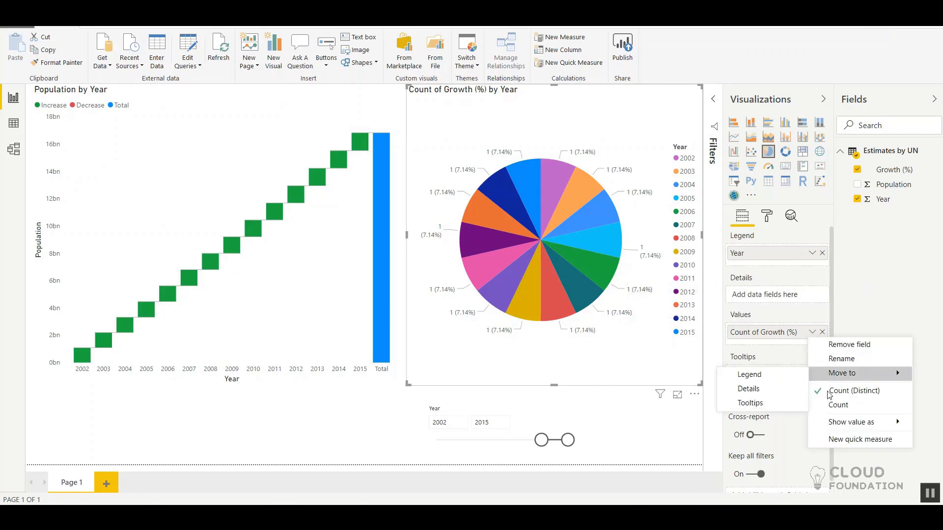
{"action": "left_click", "coordinate": [833, 406]}
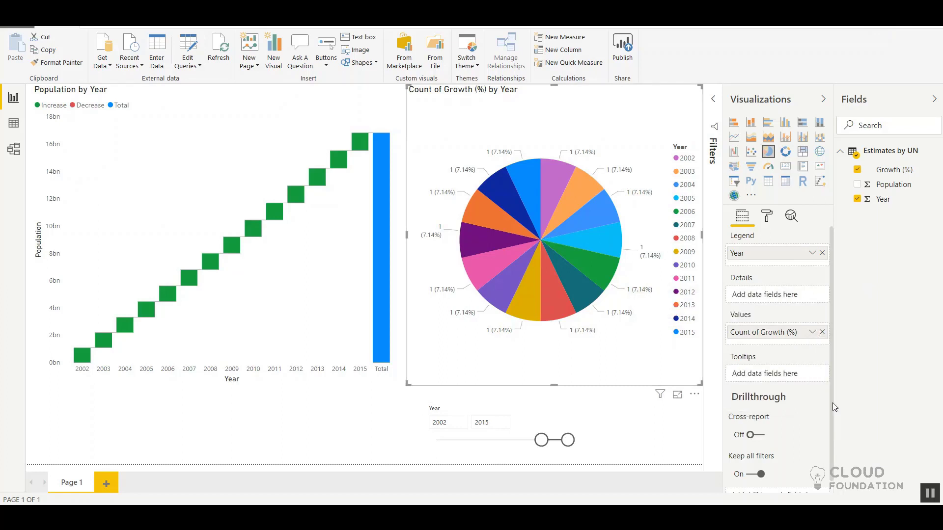
{"action": "left_click", "coordinate": [811, 334]}
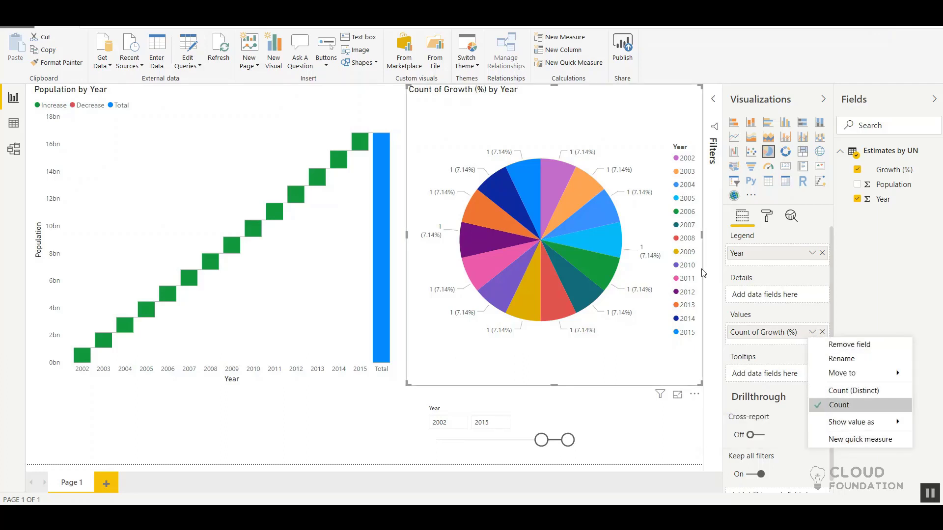
{"action": "left_click", "coordinate": [636, 125]}
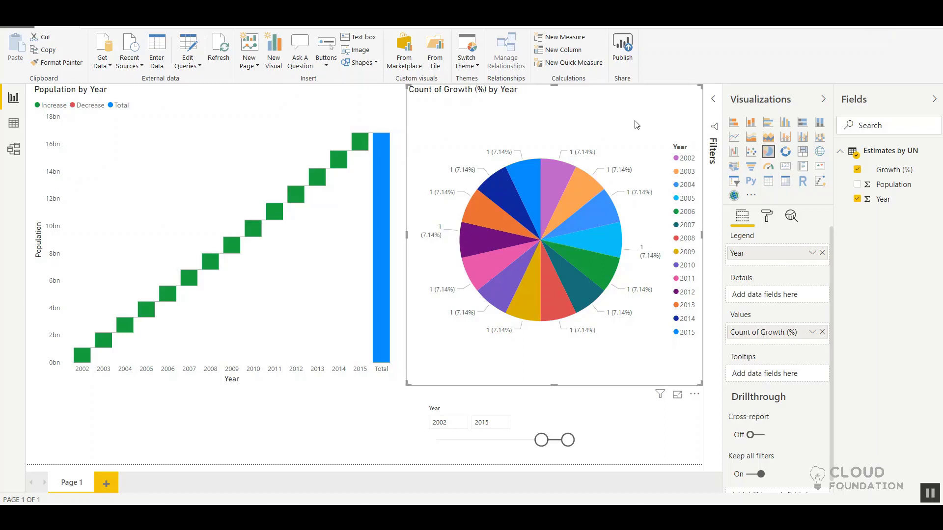
Step: Start publishing the report and cancel at the request to save changes
{"action": "left_click", "coordinate": [620, 56]}
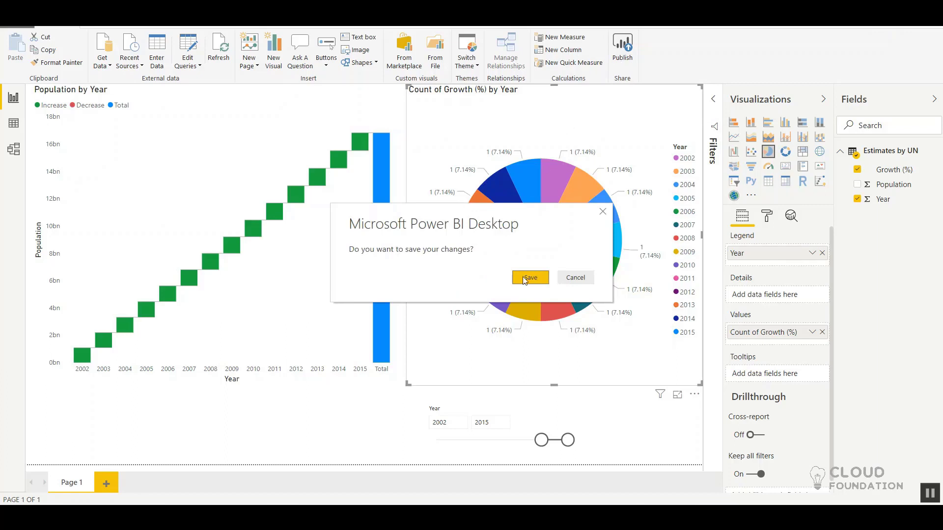
{"action": "left_click", "coordinate": [575, 278]}
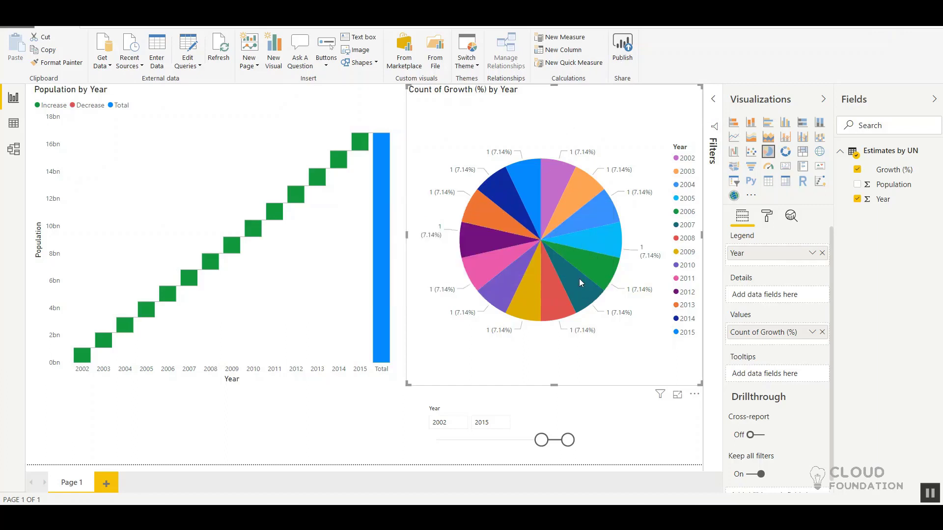